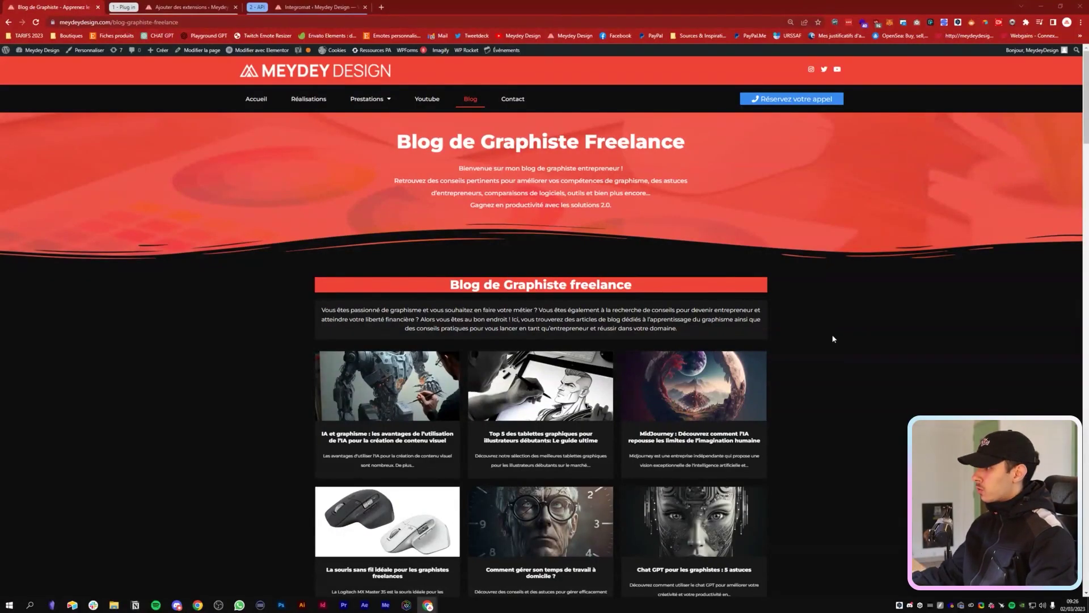
# Look through the article listing on the Meydey Design blog page
pyautogui.scroll(-5, 833, 339)
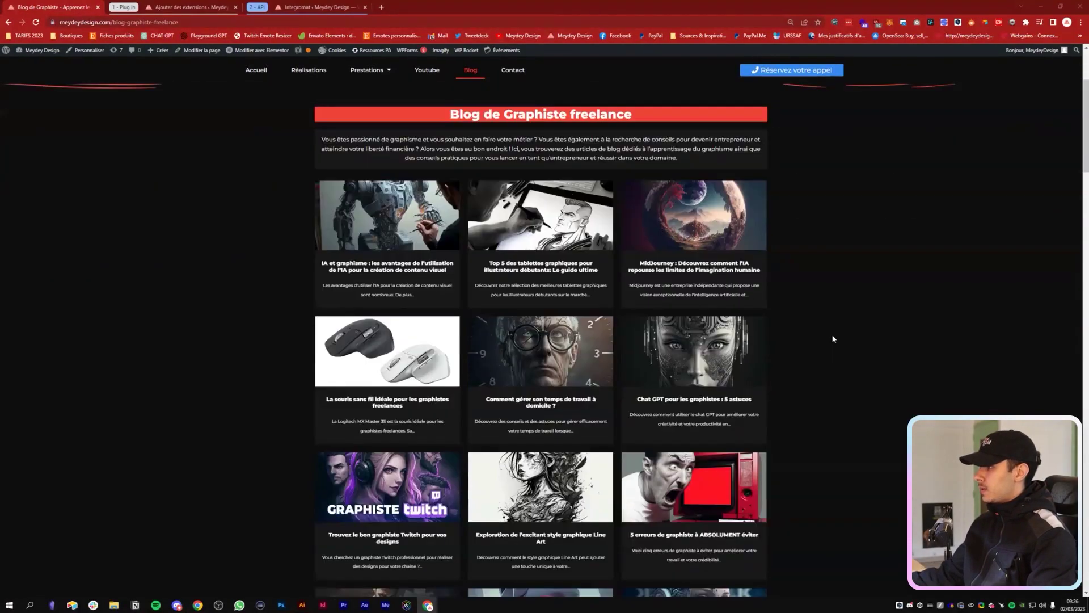
pyautogui.scroll(-9, 833, 339)
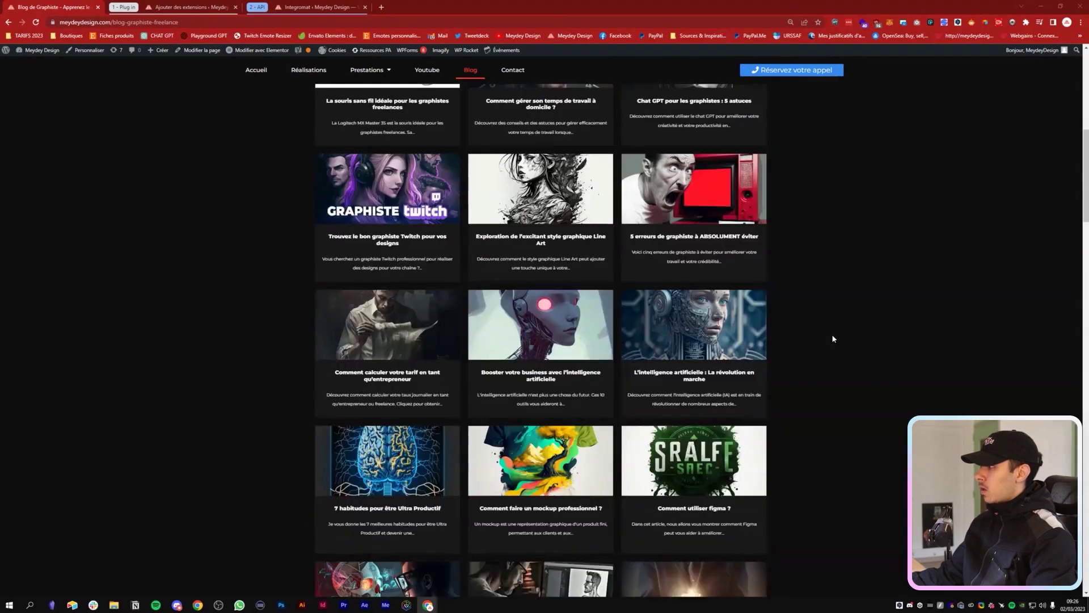
pyautogui.scroll(-10, 833, 338)
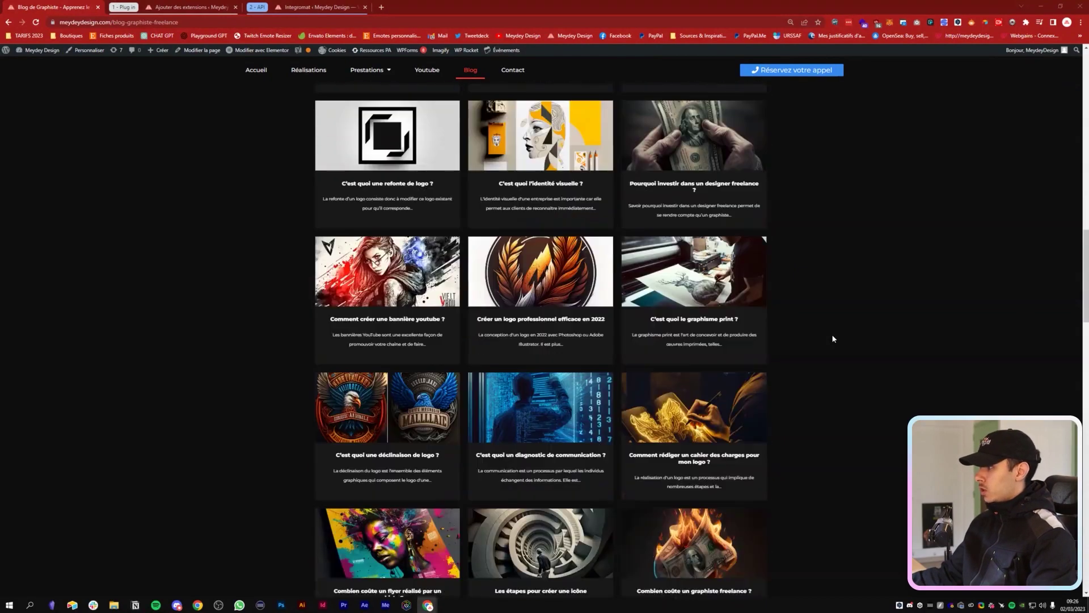
pyautogui.scroll(-8, 833, 339)
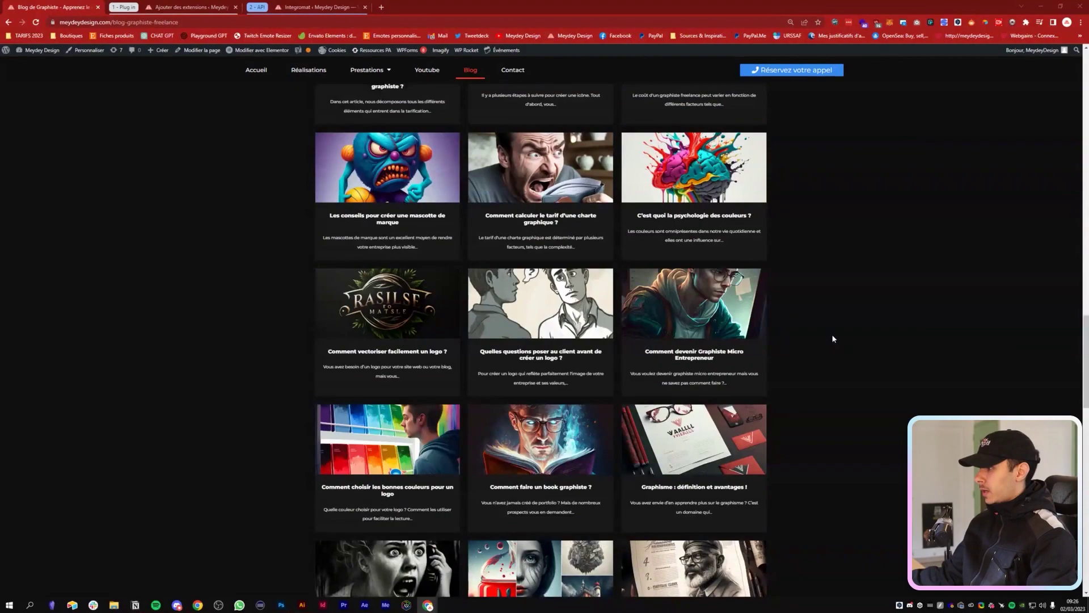
pyautogui.scroll(-4, 833, 339)
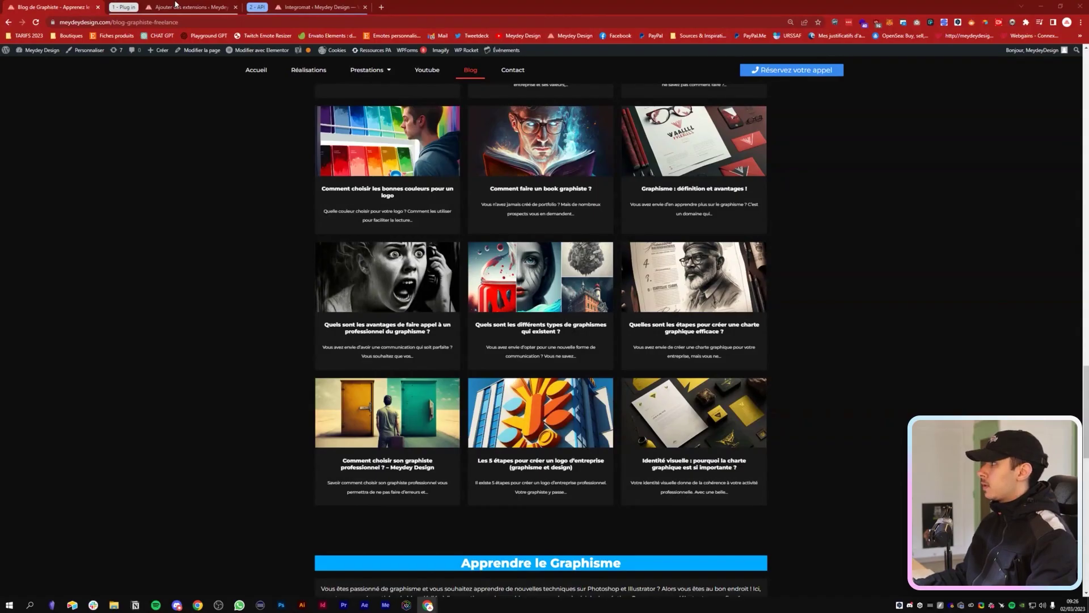
# Search for "integromat" among the plugins available to add in the WordPress admin
pyautogui.click(176, 6)
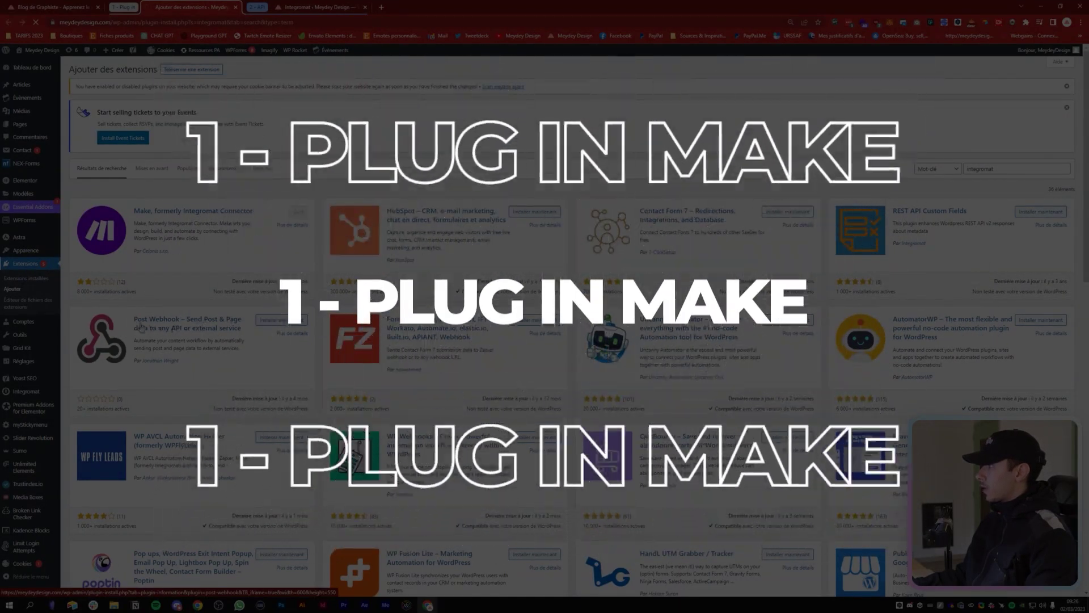
pyautogui.click(25, 278)
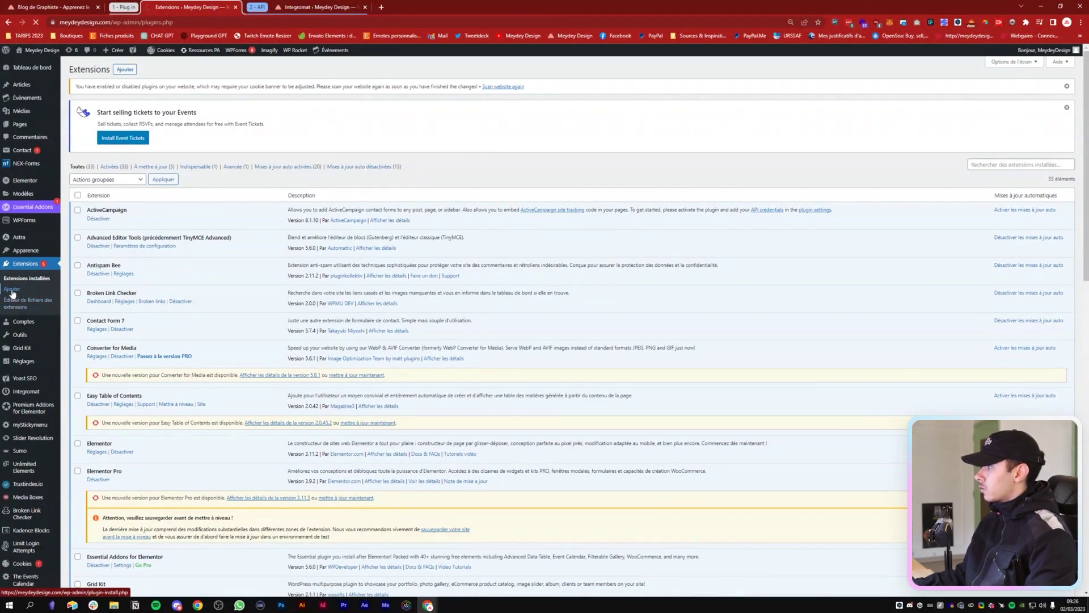
pyautogui.click(11, 290)
pyautogui.click(986, 177)
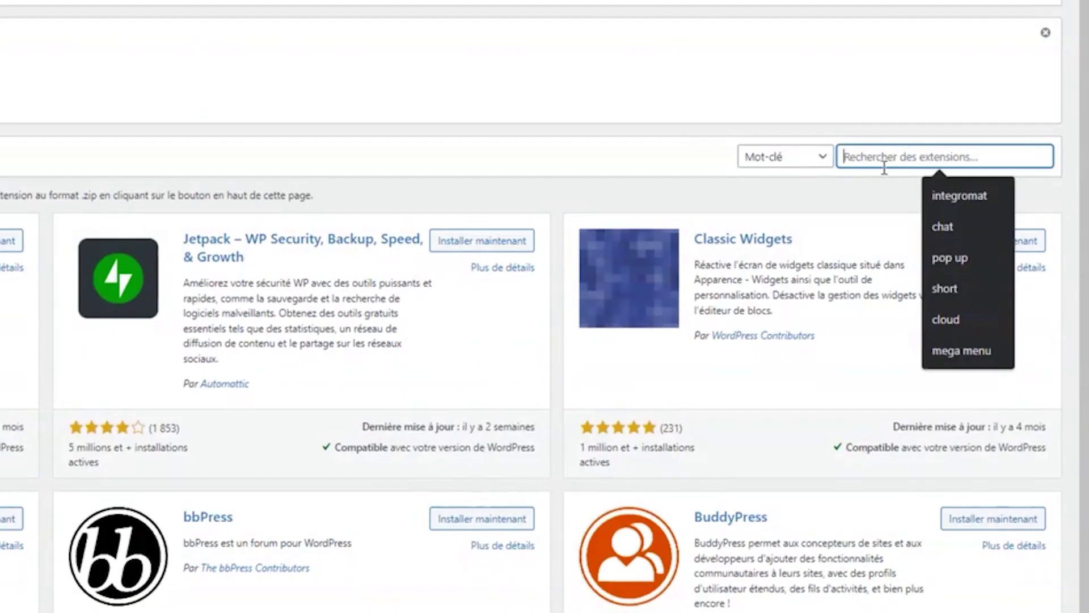
pyautogui.write('integ')
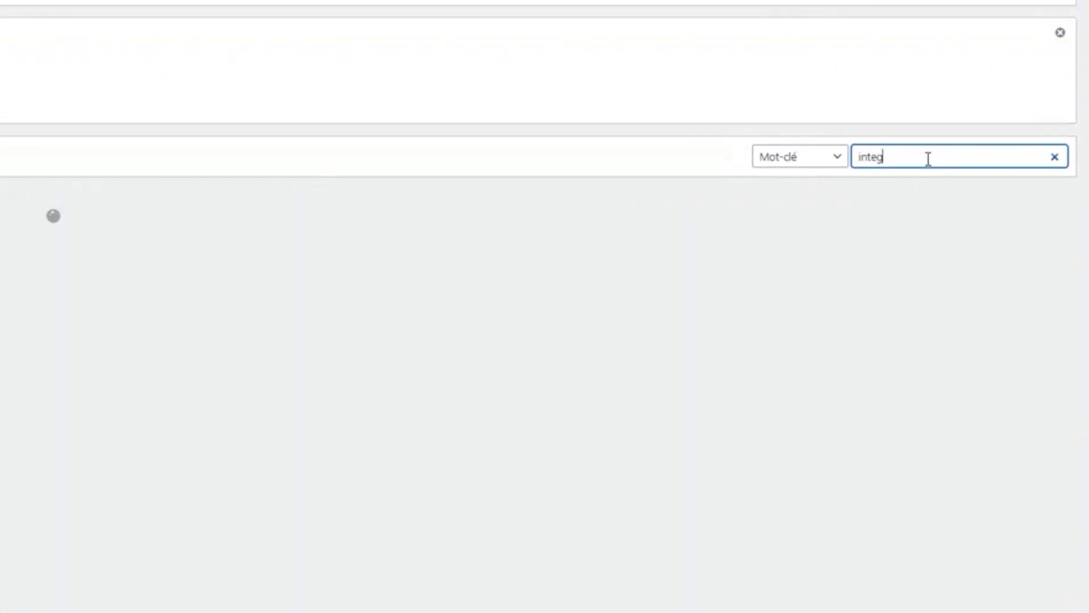
pyautogui.write('romat')
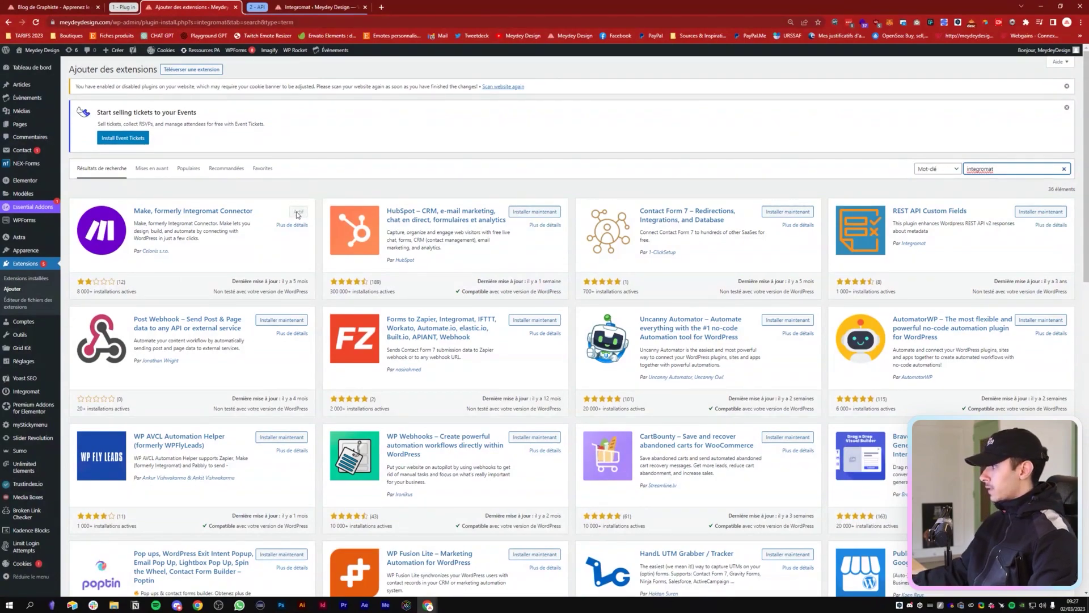
# Open the Integromat plugin's settings page in the WordPress admin to view its API key
pyautogui.click(319, 7)
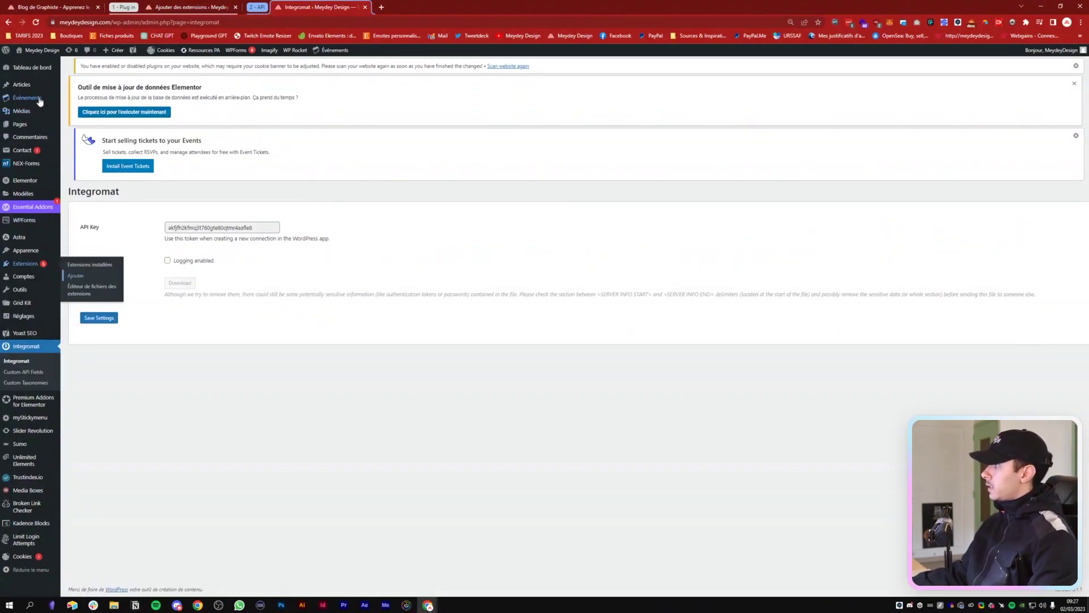
pyautogui.moveTo(32, 91)
pyautogui.click(190, 9)
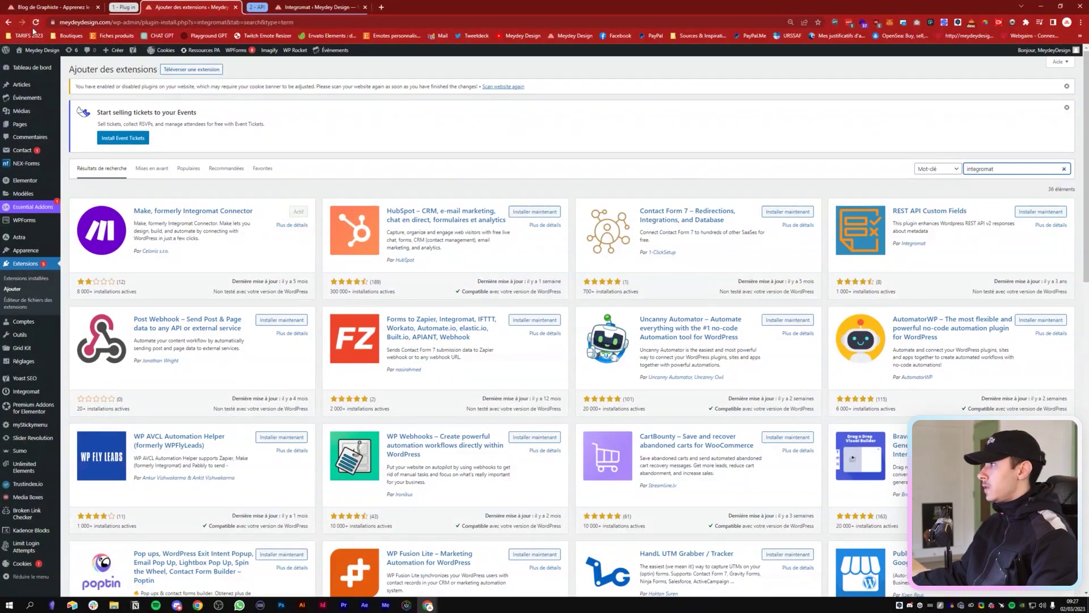
pyautogui.click(317, 7)
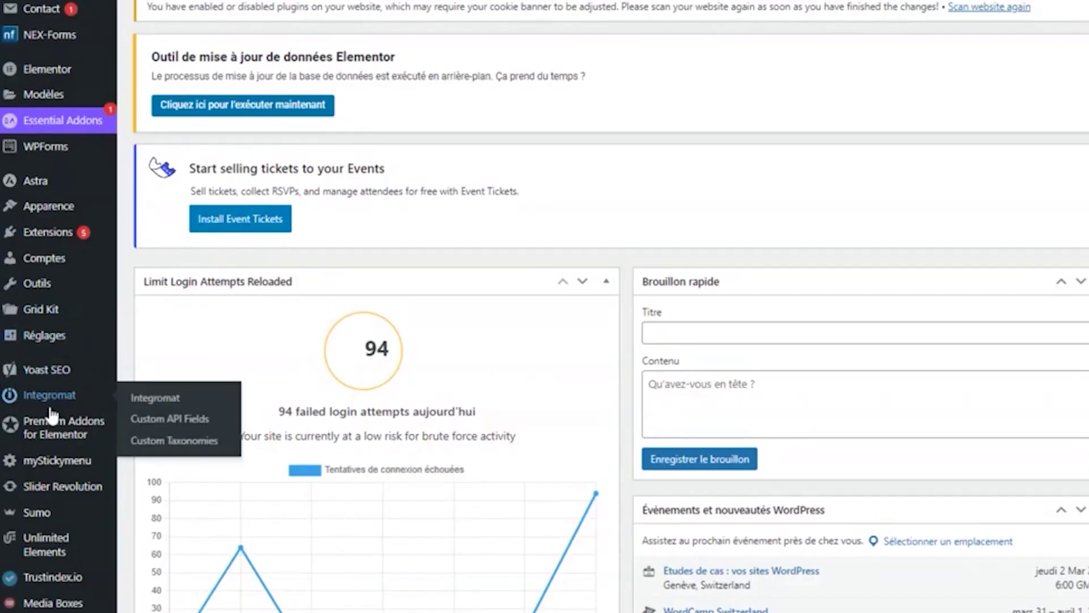
pyautogui.moveTo(29, 406)
pyautogui.click(146, 396)
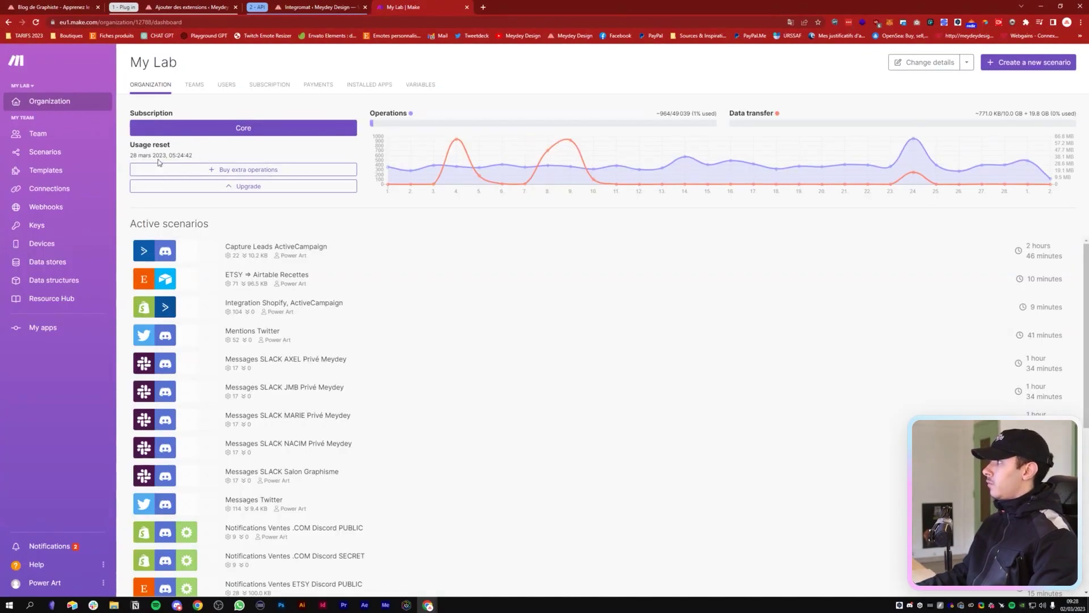
# Create a new scenario in Make with the WordPress Watch Posts module as its first module
pyautogui.click(79, 159)
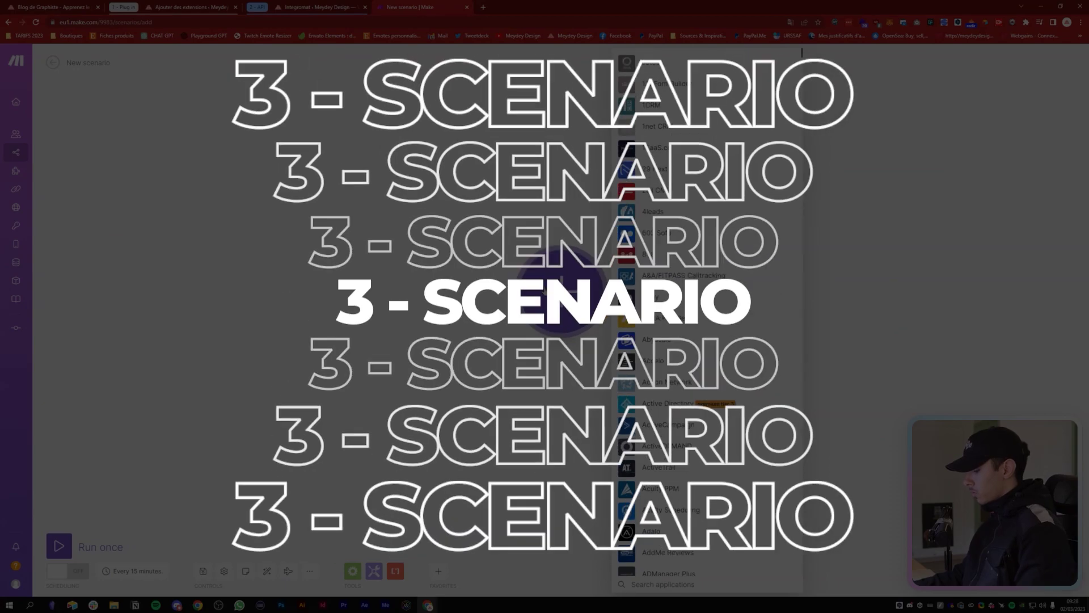
pyautogui.write('word')
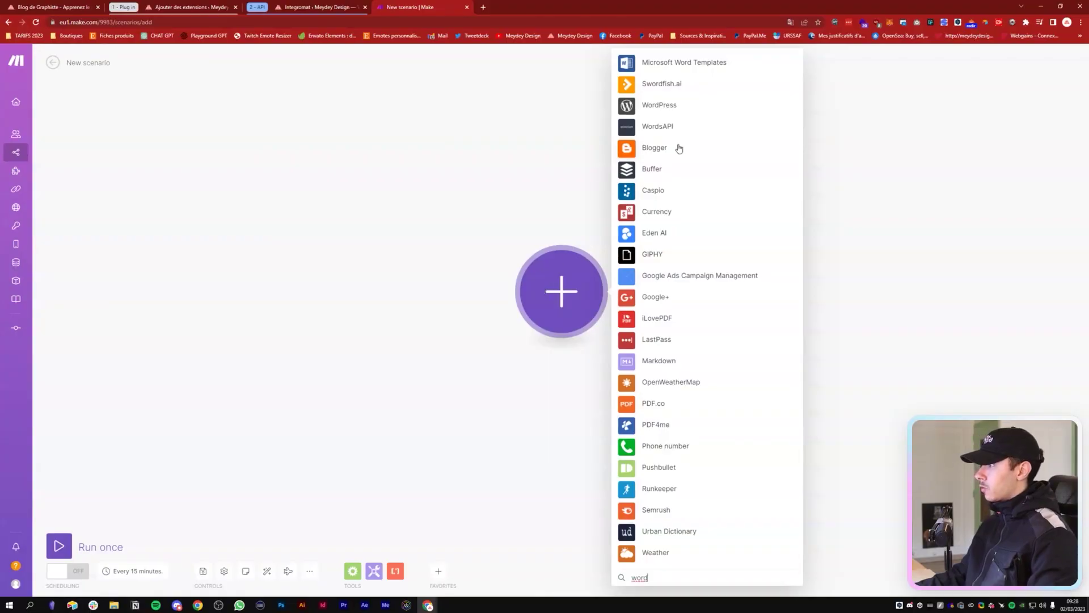
pyautogui.click(668, 108)
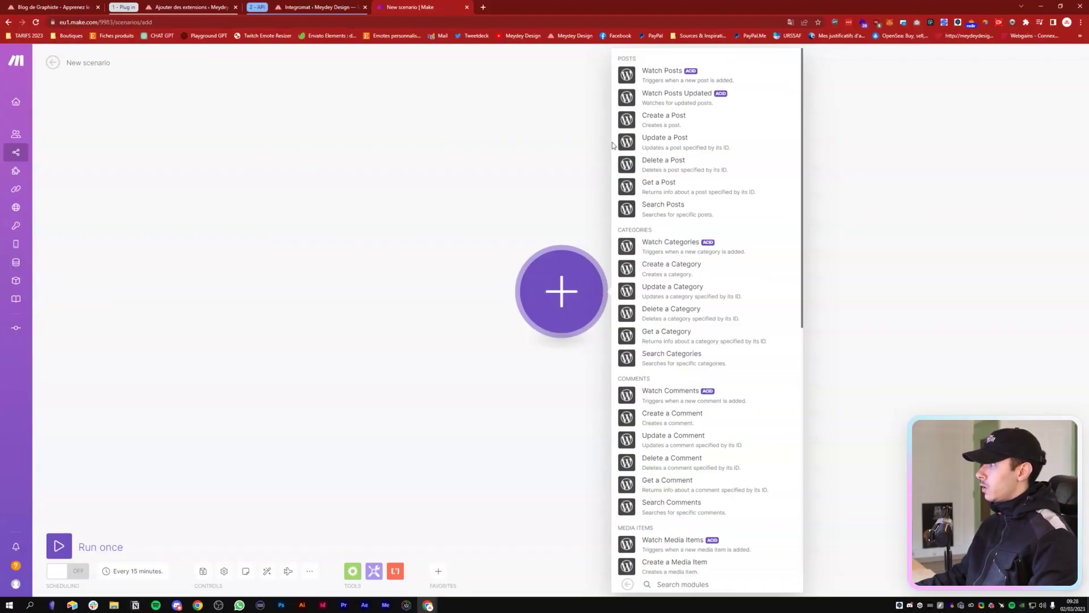
pyautogui.scroll(-8, 697, 223)
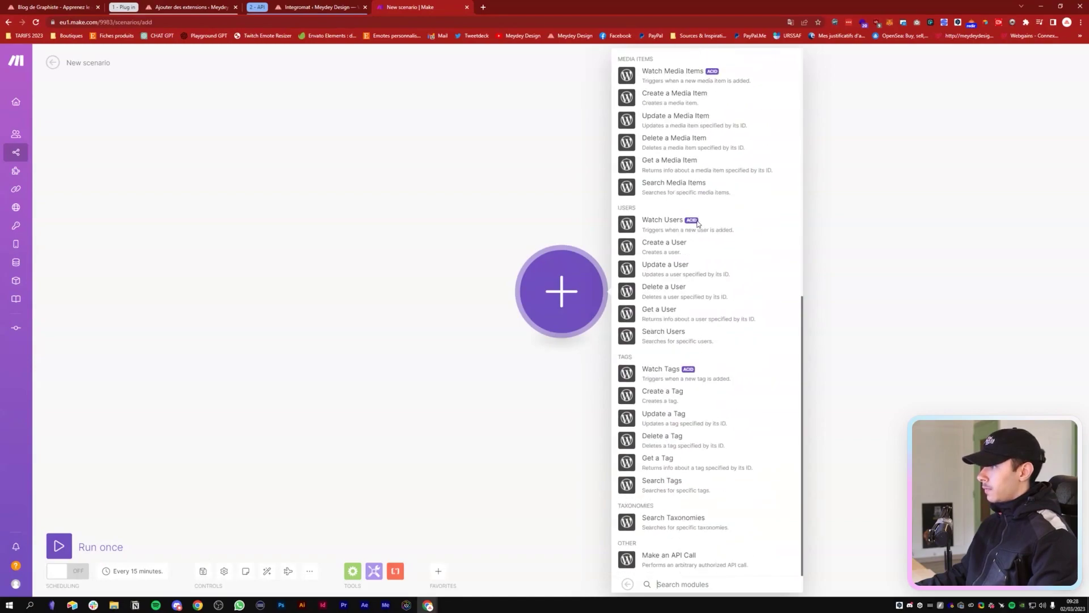
pyautogui.scroll(8, 697, 223)
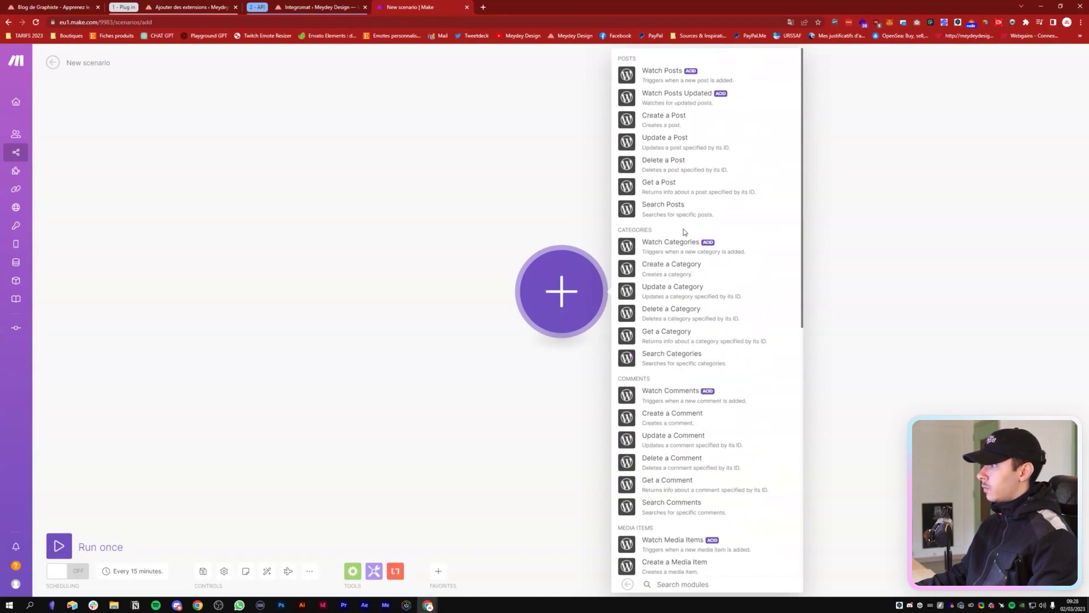
pyautogui.click(652, 78)
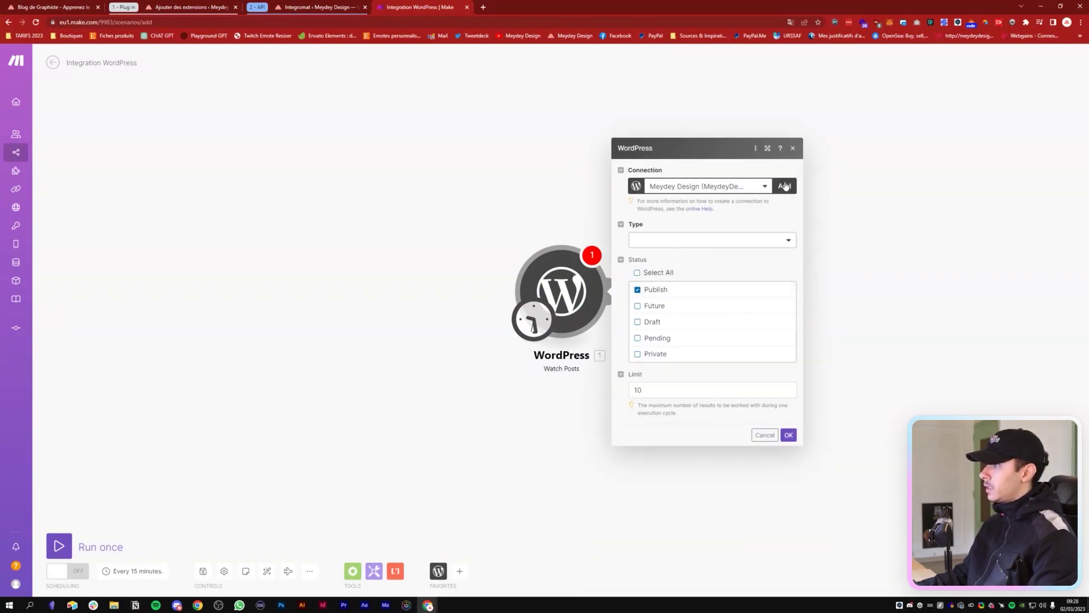
# Start a new connection for the WordPress module and name it "My WordPress"
pyautogui.click(785, 186)
pyautogui.tripleClick(850, 142)
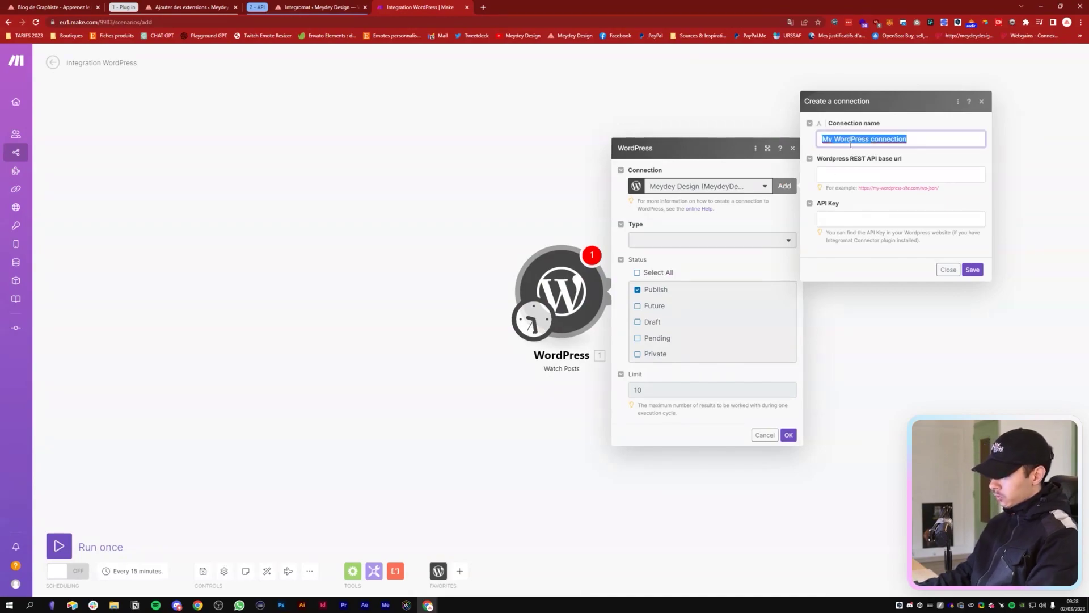
pyautogui.press('End')
pyautogui.hotkey('ctrl', 'shift', 'Left')
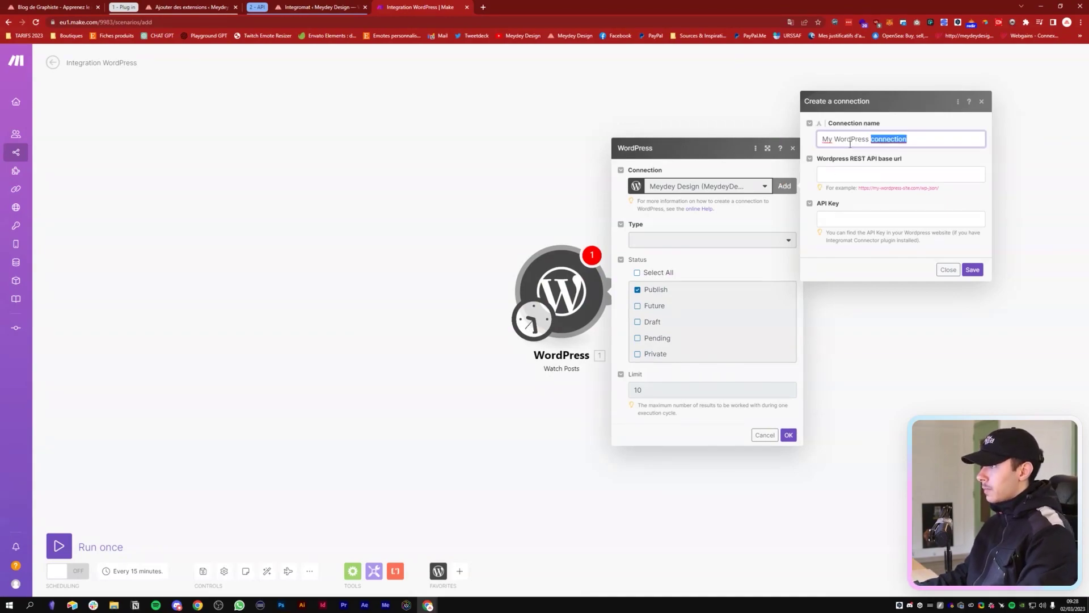
pyautogui.press('BackSpace')
pyautogui.click(842, 174)
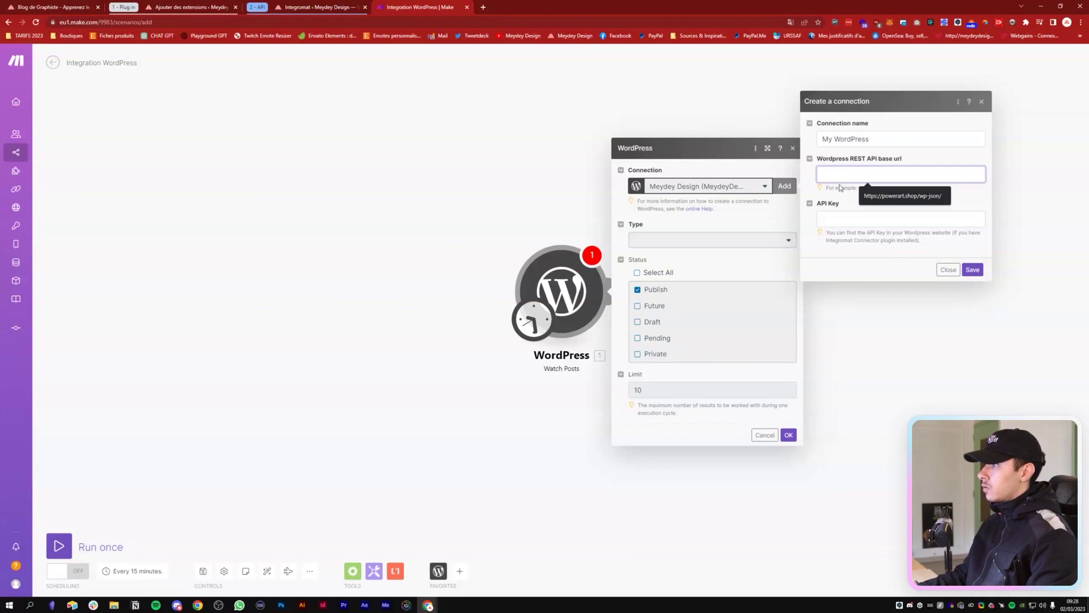
pyautogui.press('Tab')
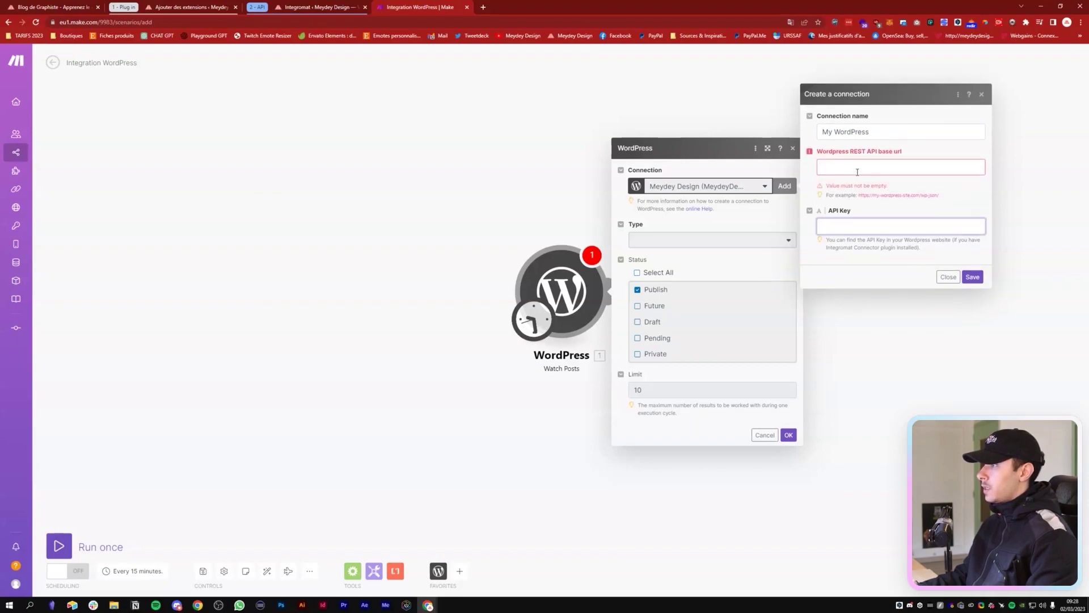
pyautogui.click(859, 195)
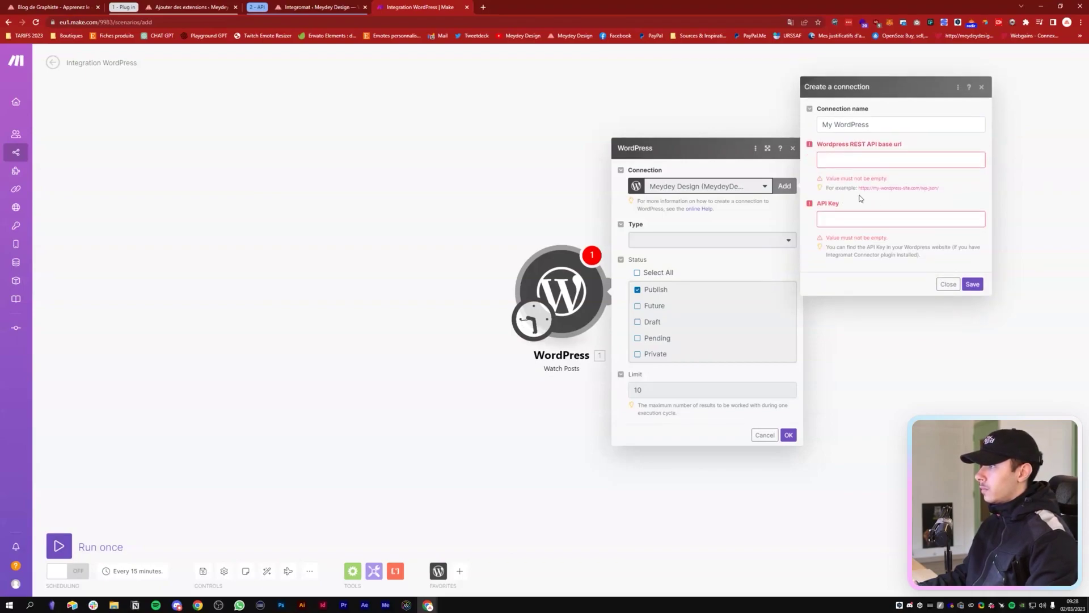
pyautogui.moveTo(860, 188); pyautogui.dragTo(941, 187)
pyautogui.hotkey('ctrl', 'c')
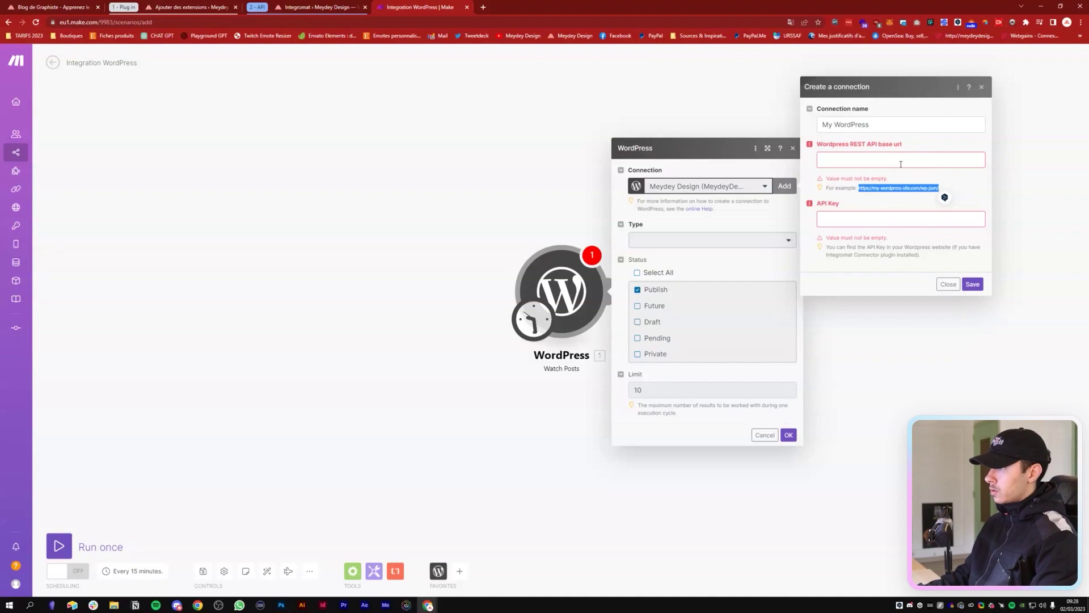
pyautogui.click(857, 164)
pyautogui.hotkey('ctrl', 'v')
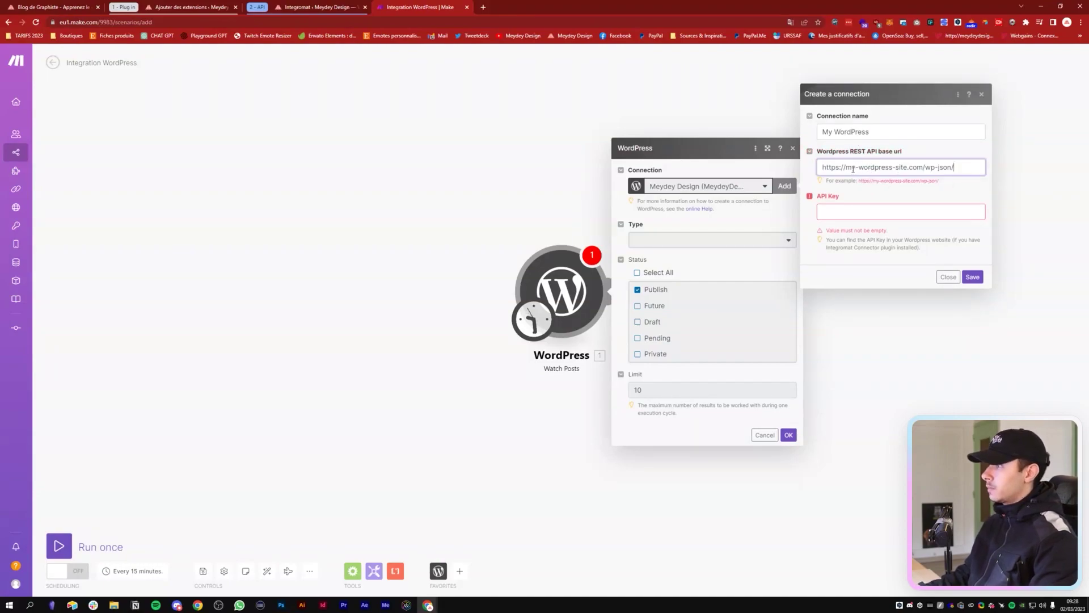
pyautogui.moveTo(846, 168); pyautogui.dragTo(920, 170)
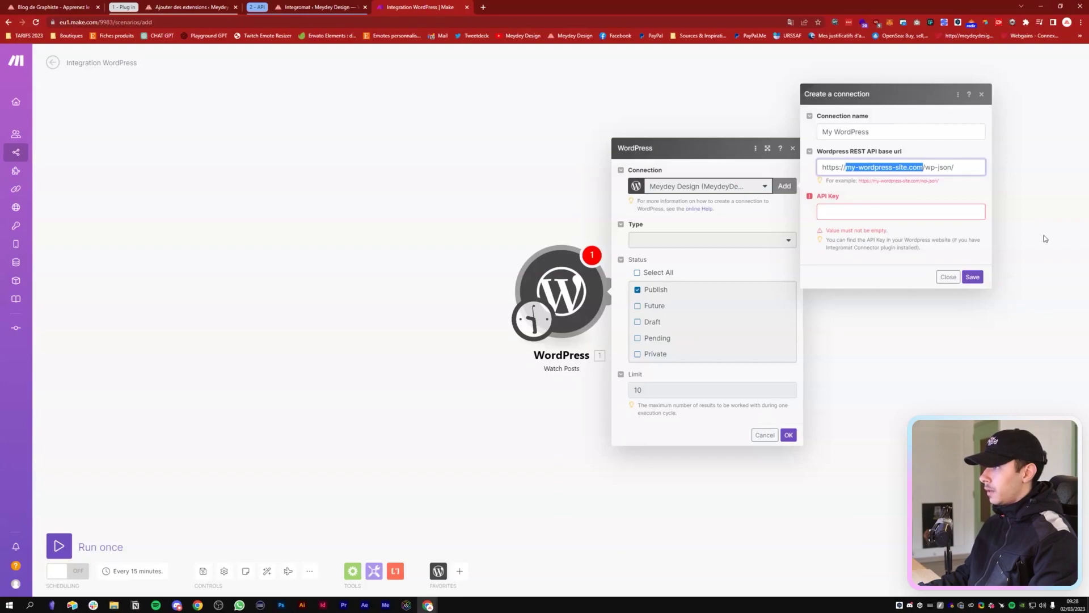
pyautogui.write('meyd')
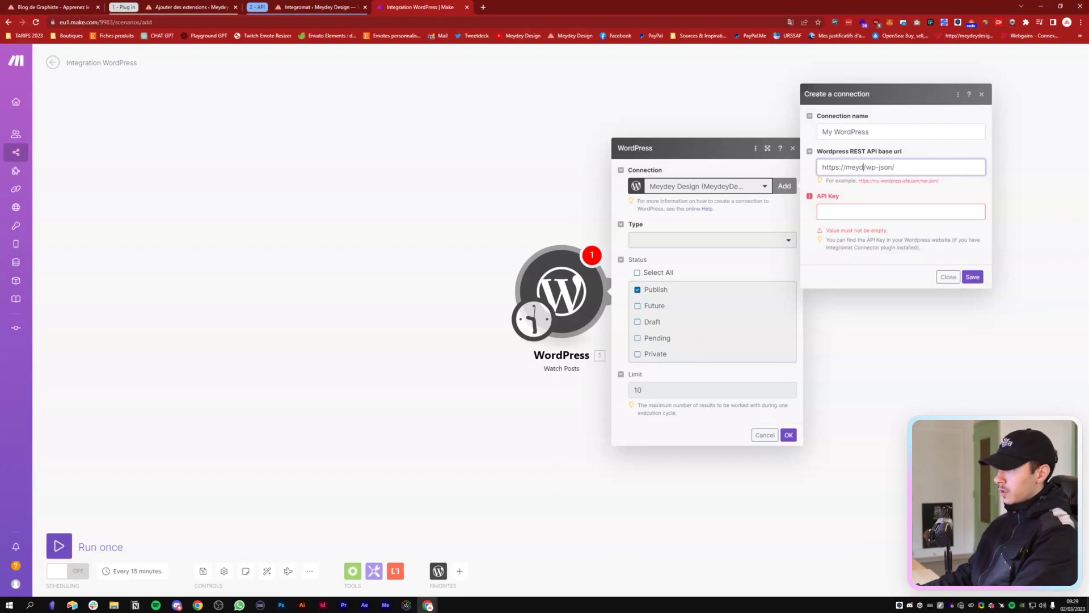
pyautogui.write('eydesign.')
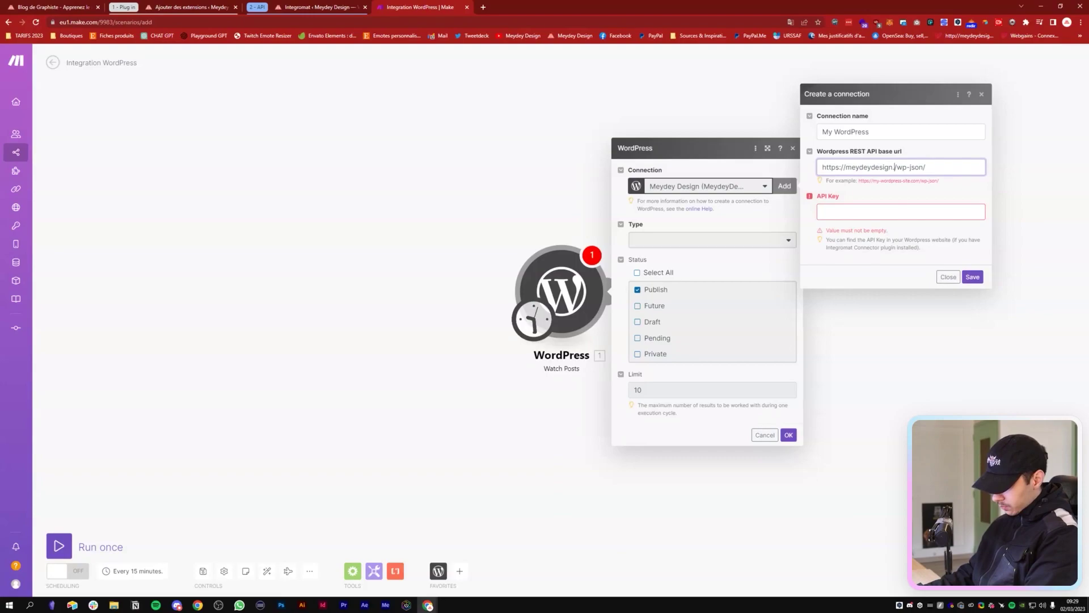
pyautogui.write('com')
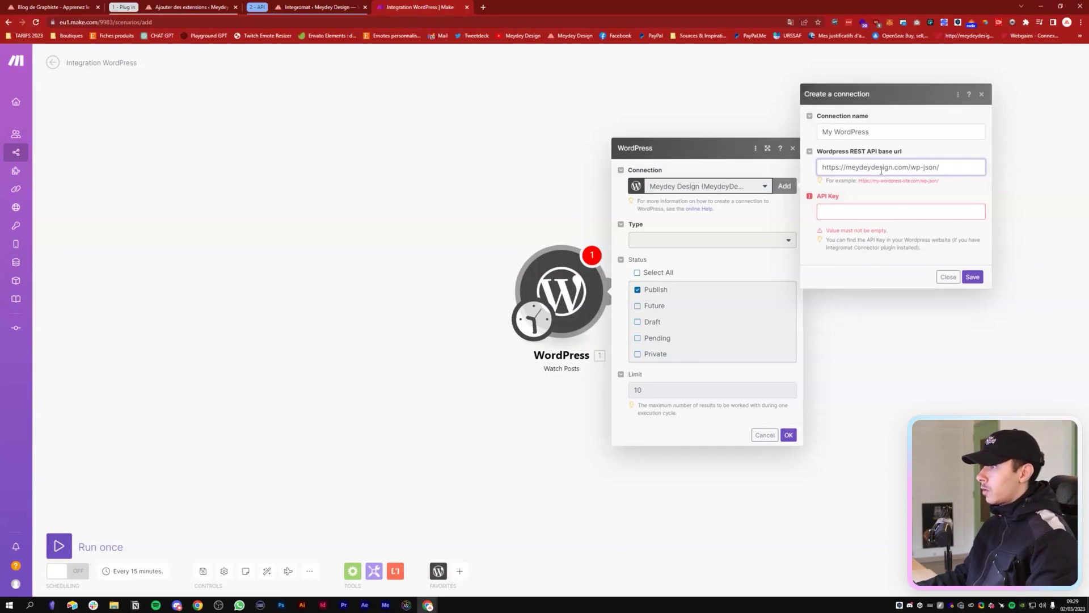
# Copy the API key from the Integromat plugin page into the connection's API Key field and save the connection
pyautogui.click(291, 9)
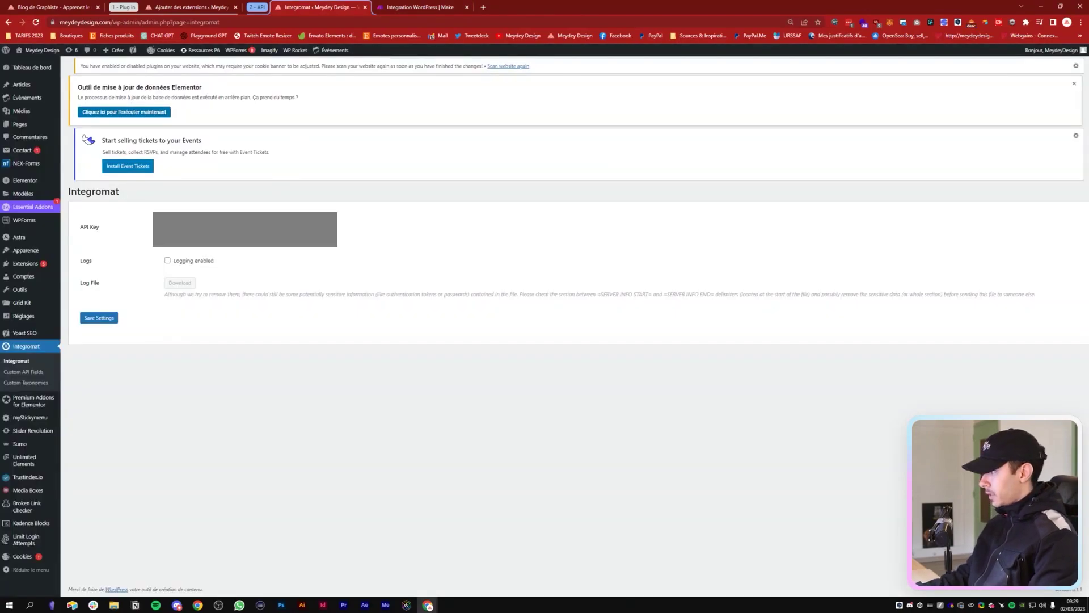
pyautogui.click(420, 7)
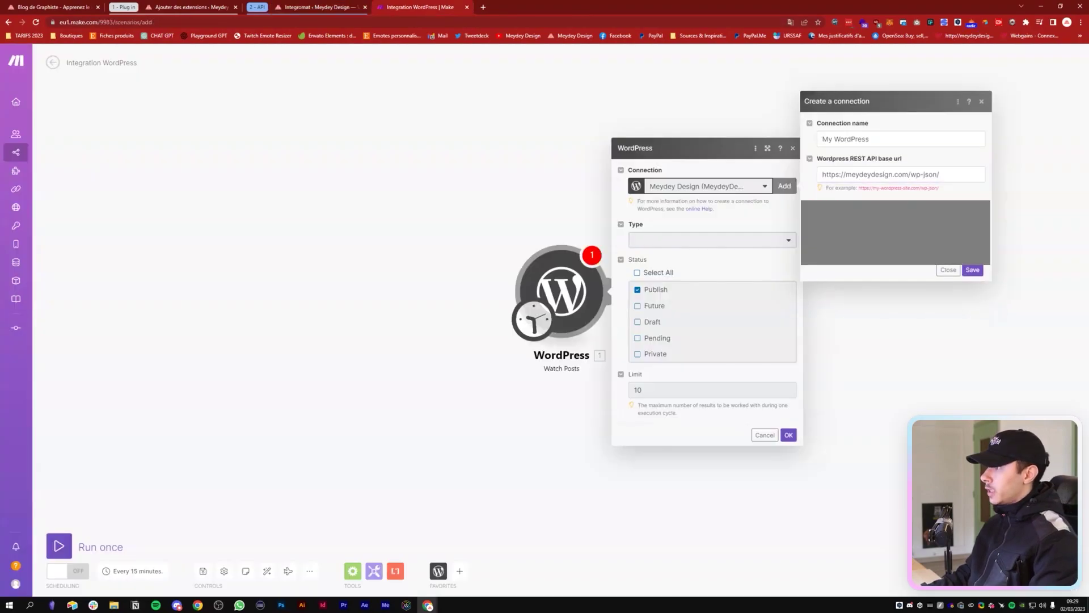
pyautogui.click(972, 271)
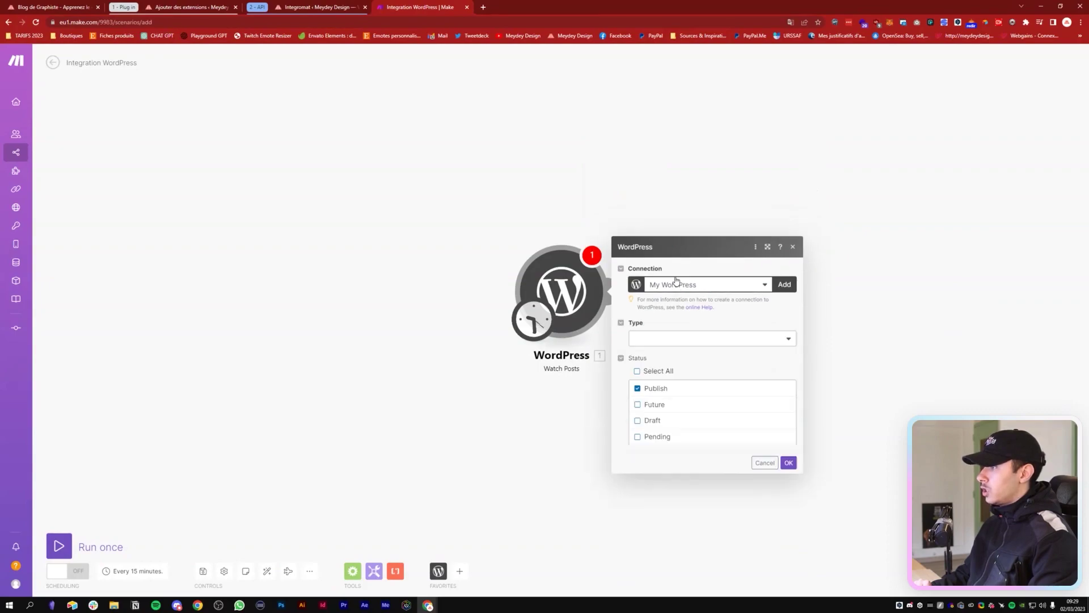
# Switch the WordPress module to the existing Meydey Design connection and set the watched content type to Articles
pyautogui.click(679, 188)
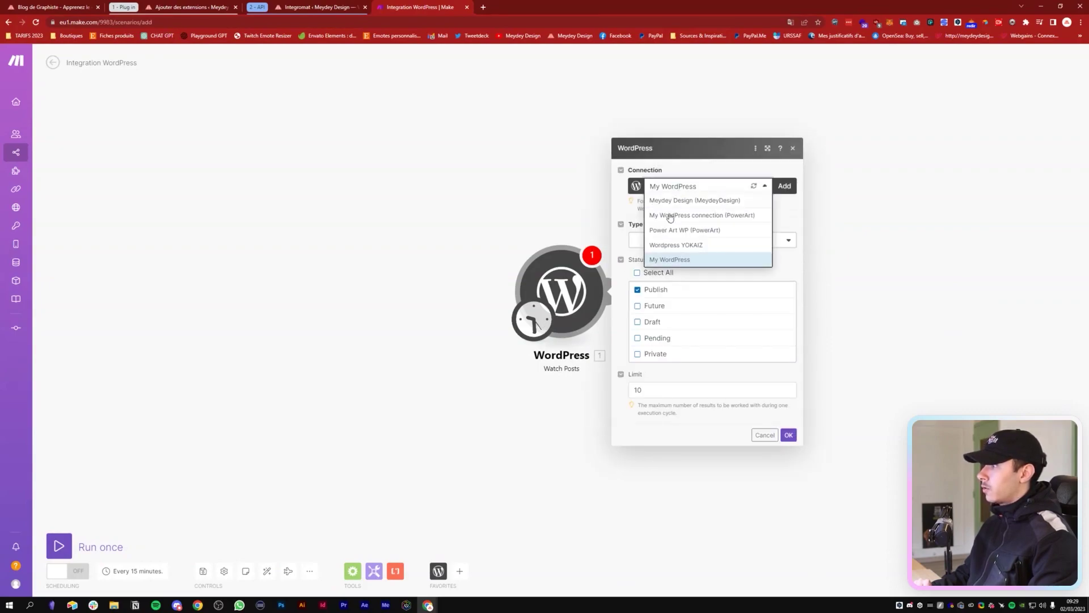
pyautogui.click(725, 201)
pyautogui.click(719, 241)
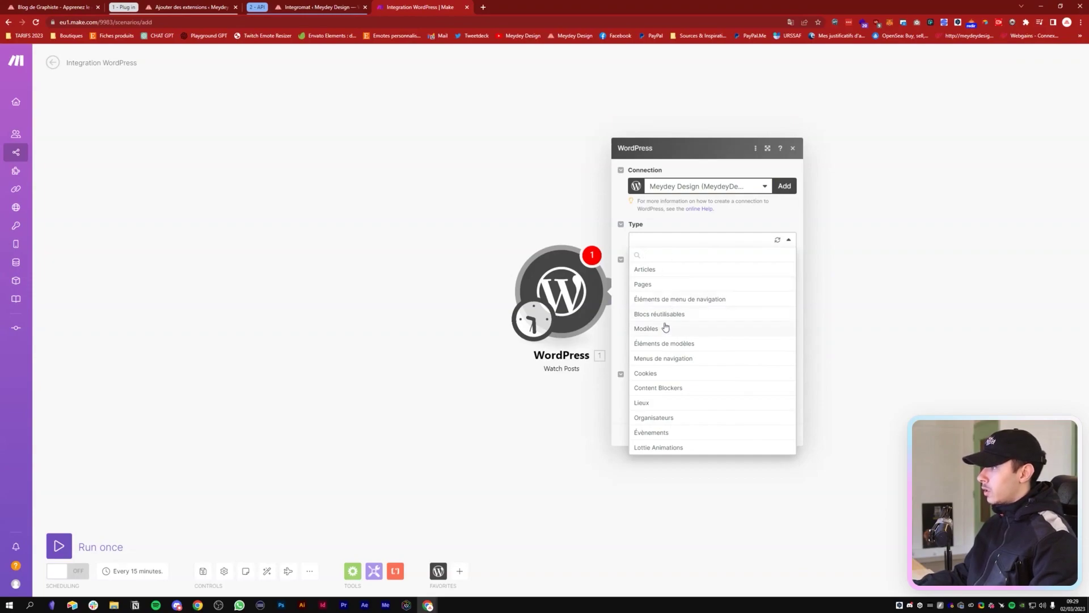
pyautogui.click(660, 275)
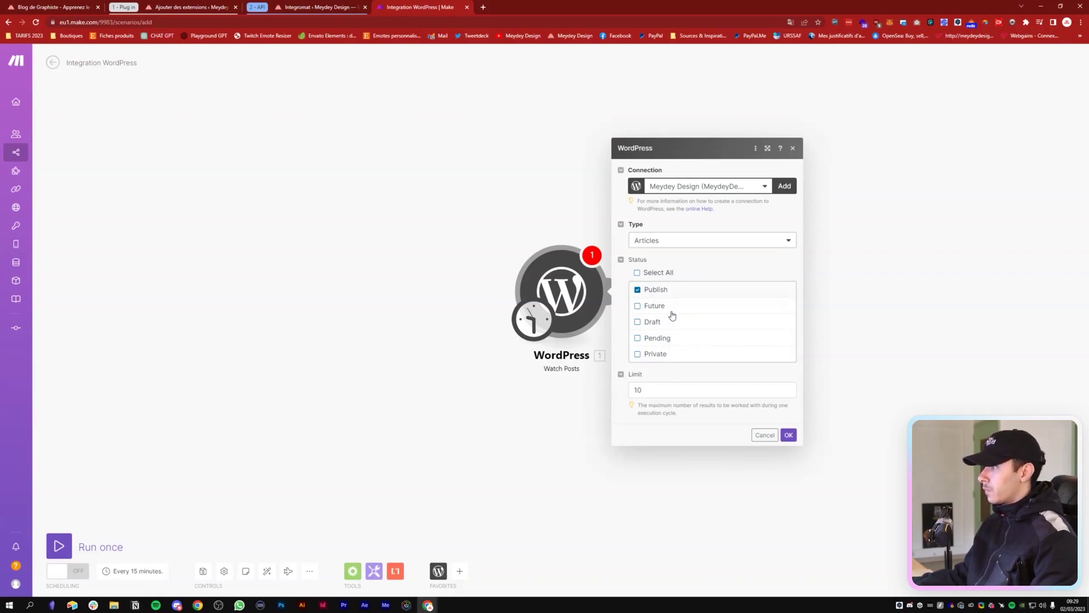
# Limit the Watch Posts module to 1 result per execution cycle and save its settings
pyautogui.click(669, 389)
pyautogui.moveTo(669, 389); pyautogui.dragTo(630, 389)
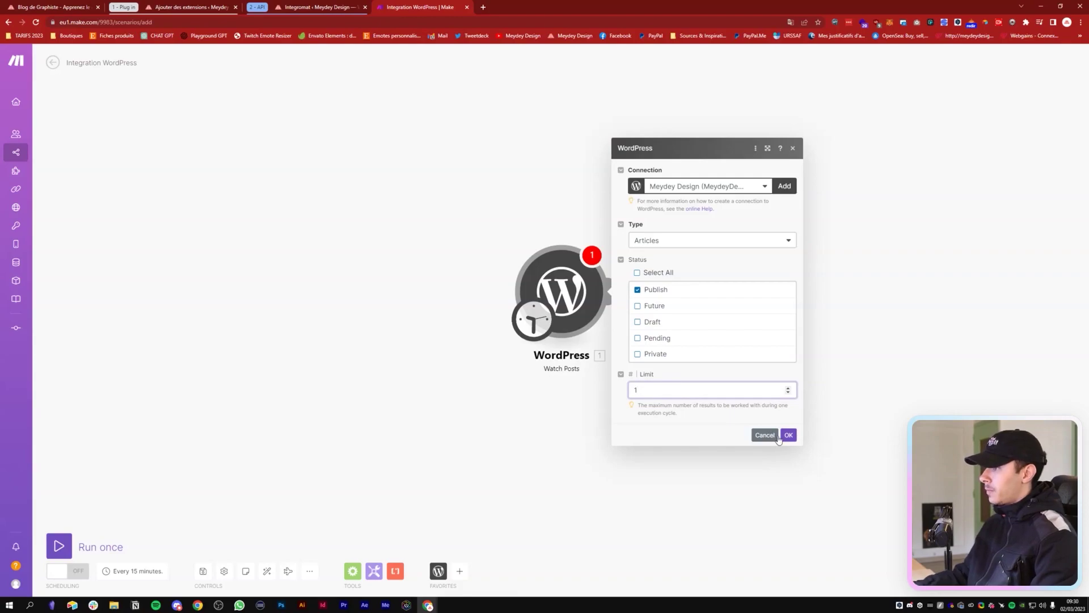
pyautogui.click(788, 436)
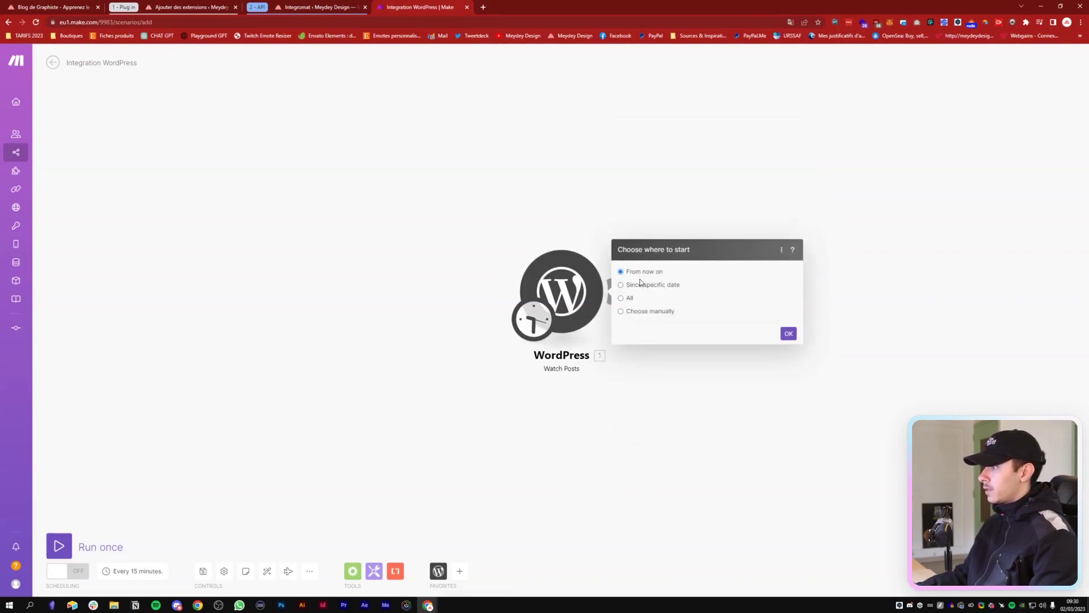
pyautogui.click(642, 283)
pyautogui.click(653, 287)
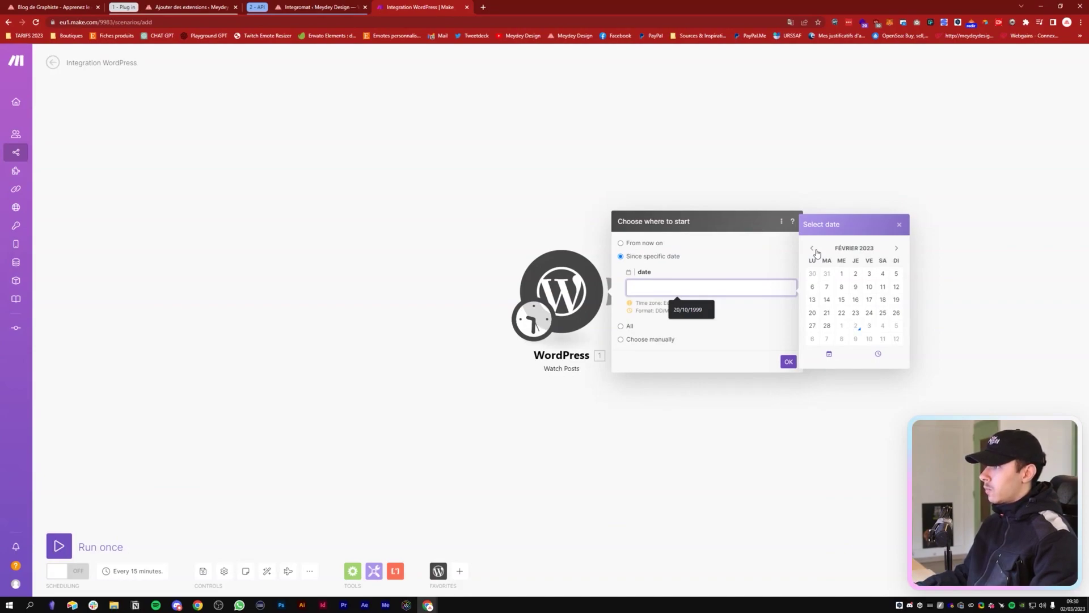
pyautogui.click(813, 249)
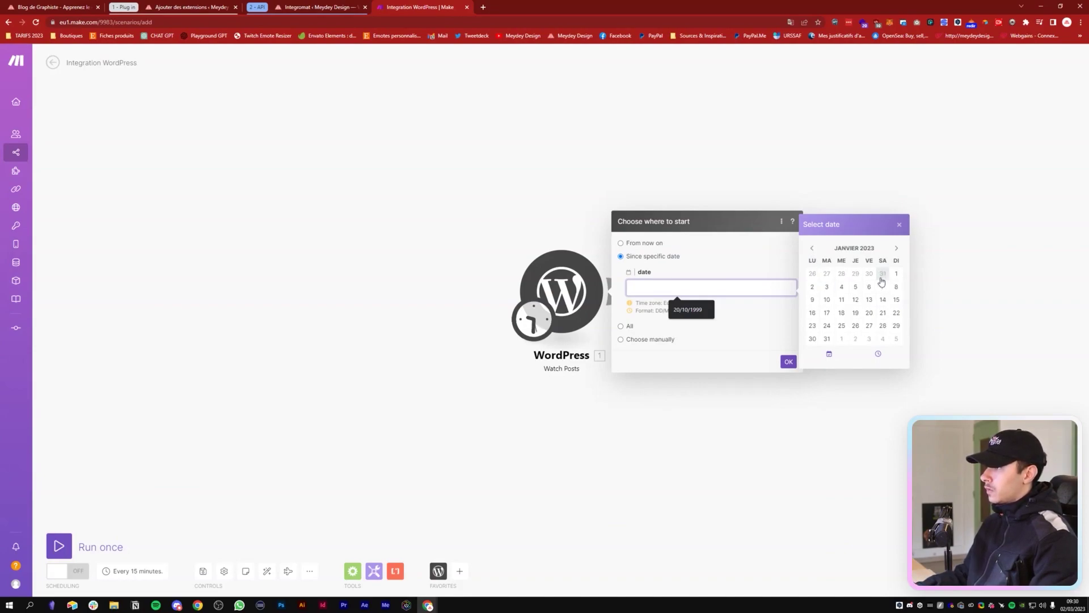
pyautogui.click(751, 251)
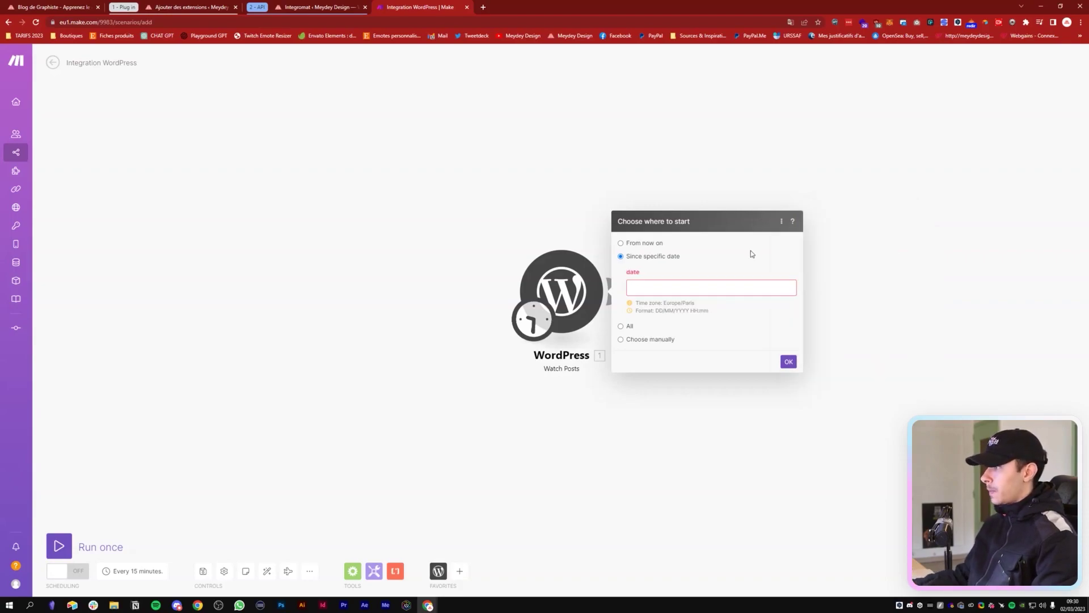
# Set the Watch Posts module to start from now on and confirm
pyautogui.click(643, 243)
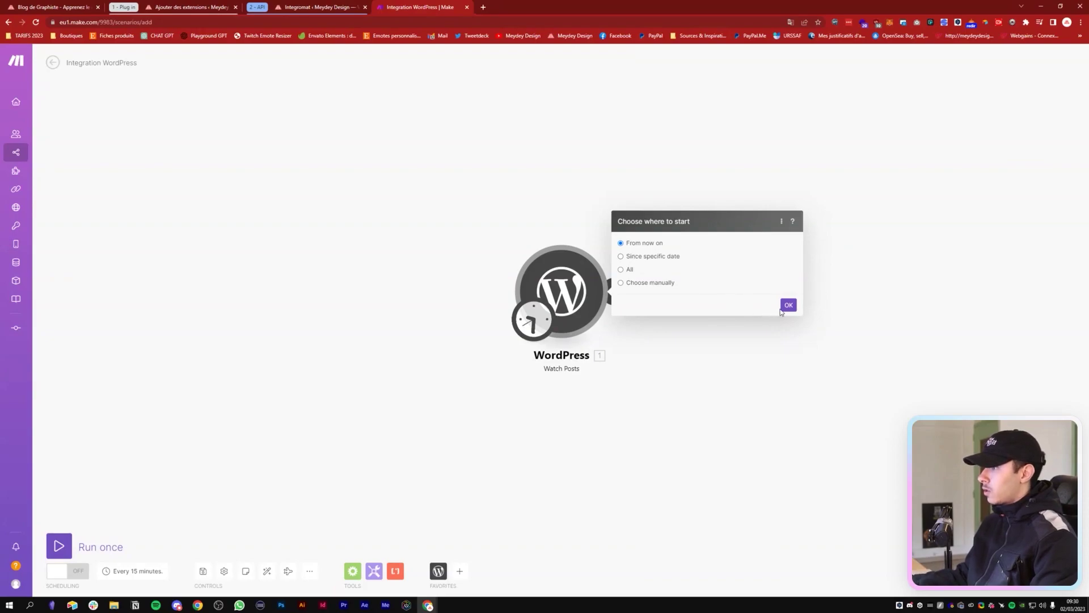
pyautogui.click(788, 306)
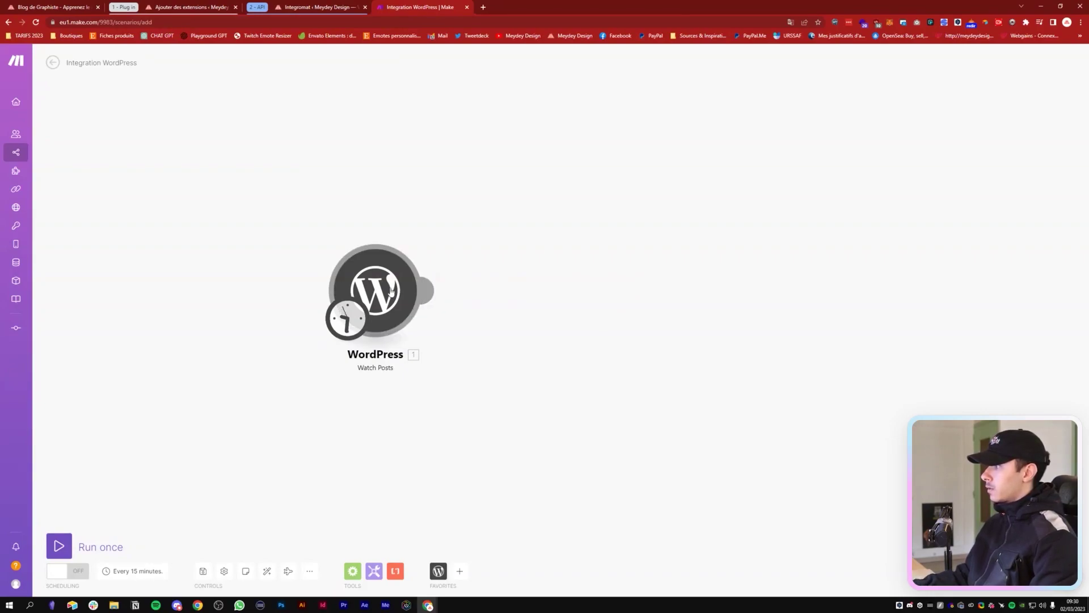
# Change the WordPress module's starting point to a specific date, 01/02/2023 09:31, and confirm
pyautogui.rightClick(384, 292)
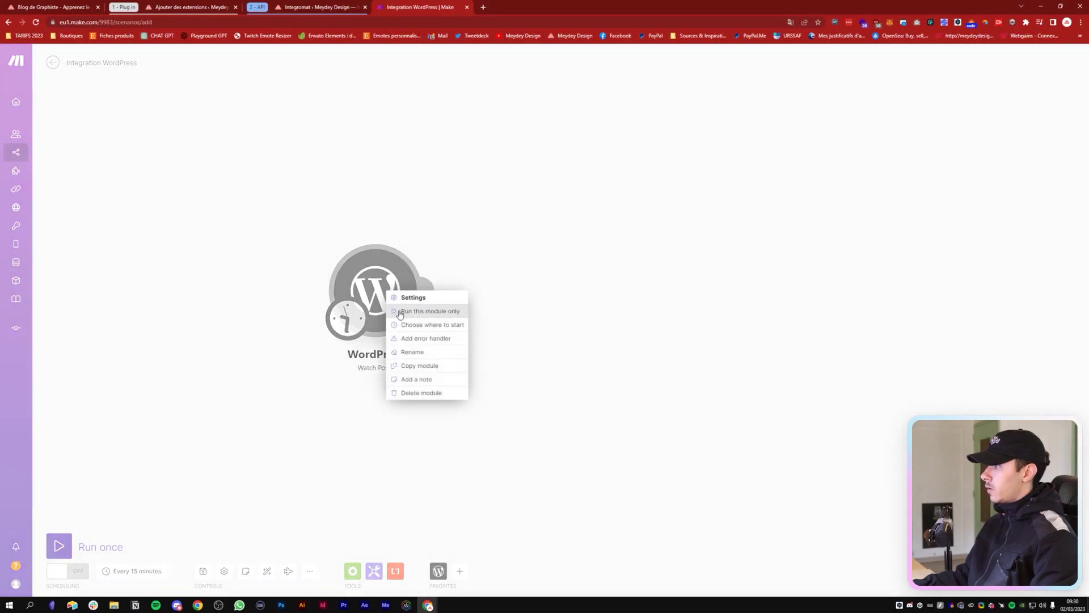
pyautogui.click(428, 325)
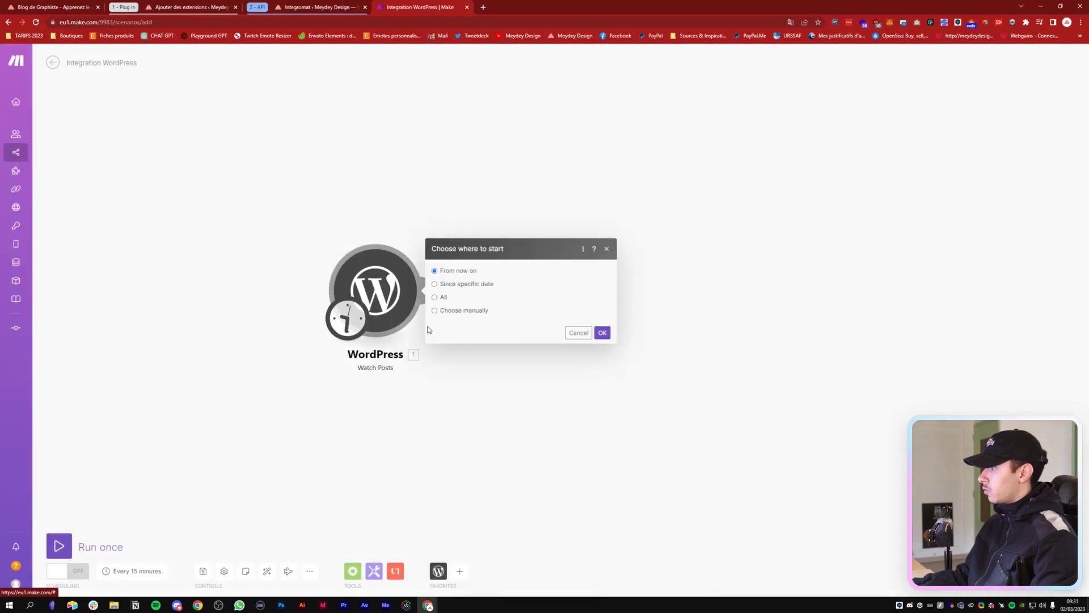
pyautogui.click(446, 285)
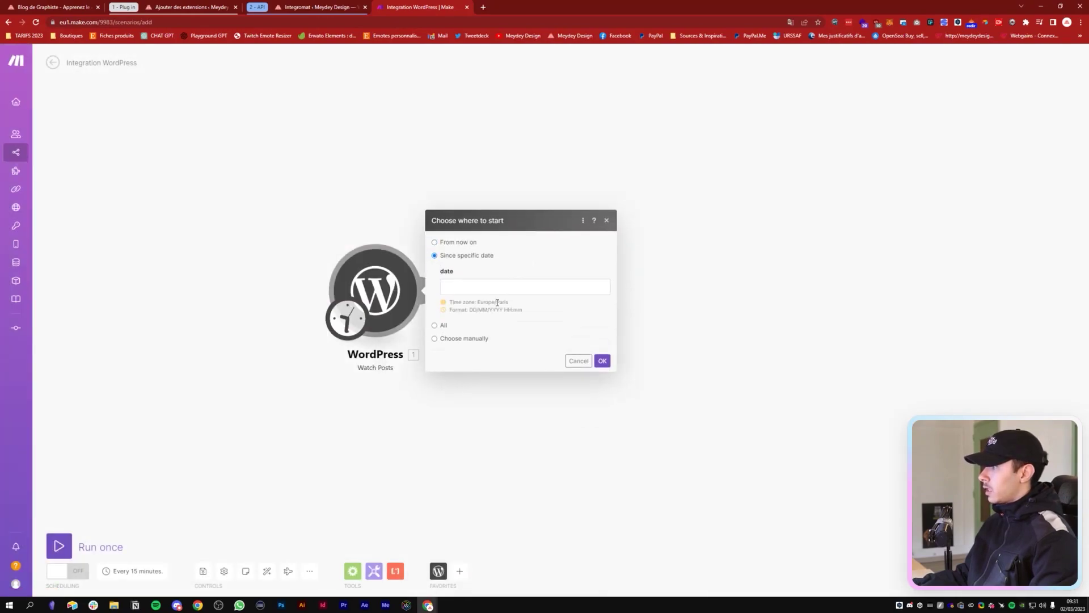
pyautogui.click(491, 290)
pyautogui.click(626, 248)
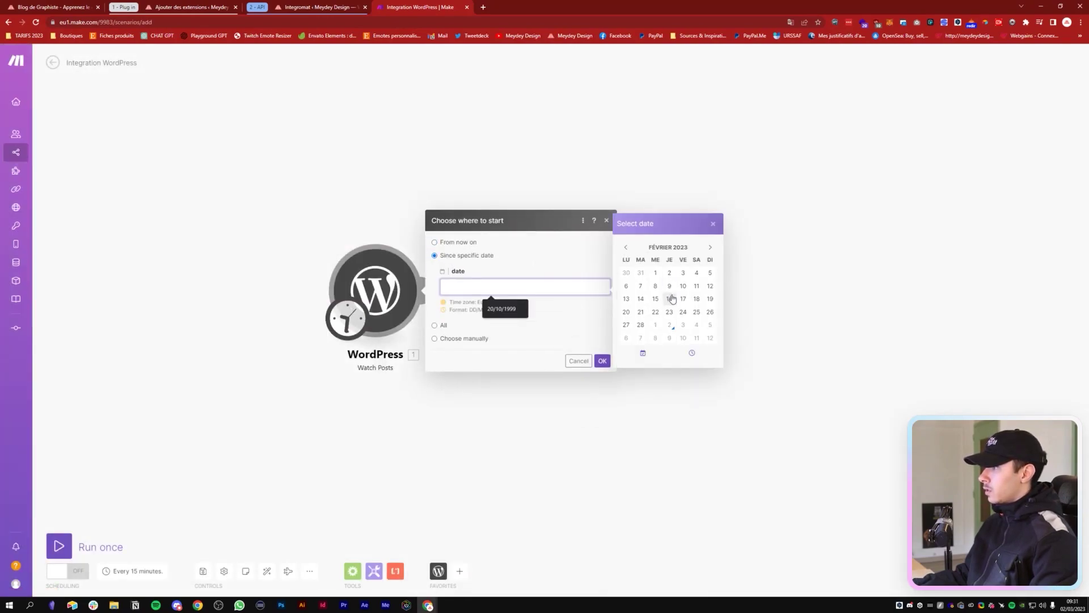
pyautogui.click(656, 273)
pyautogui.click(564, 347)
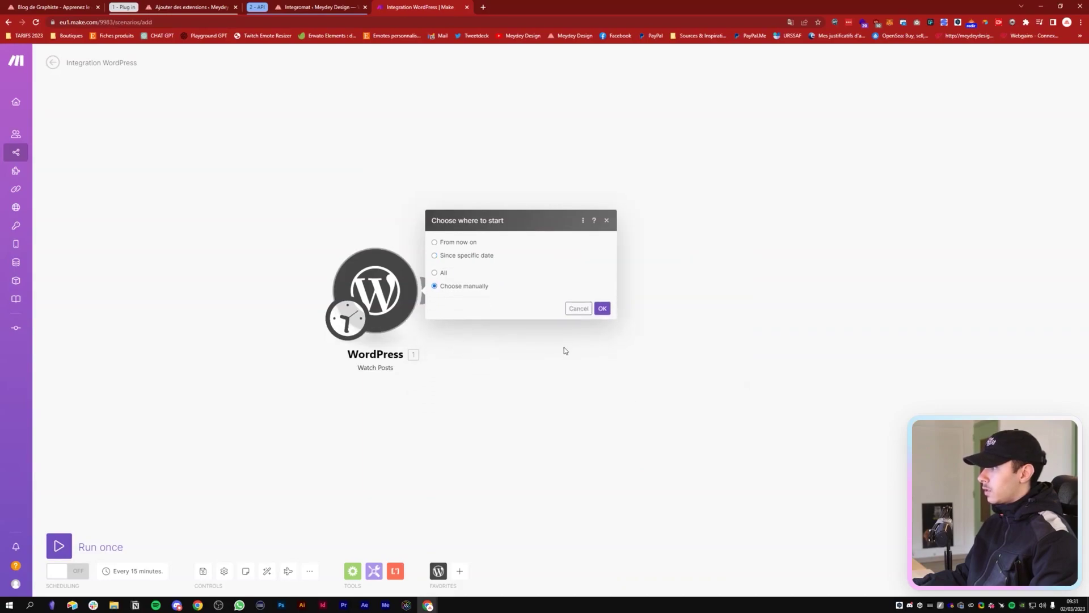
pyautogui.click(499, 286)
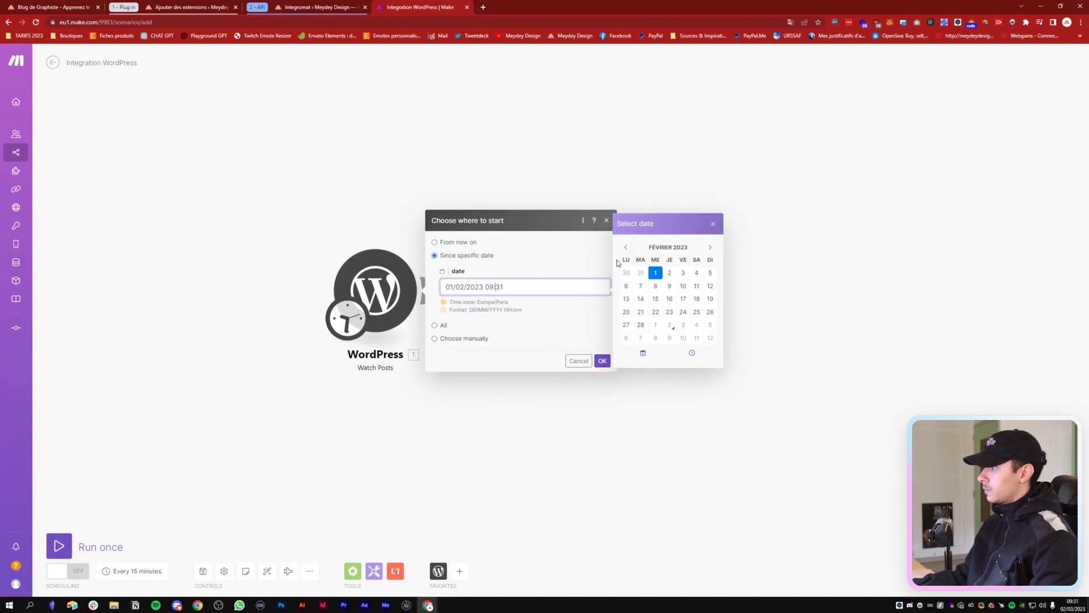
pyautogui.click(602, 361)
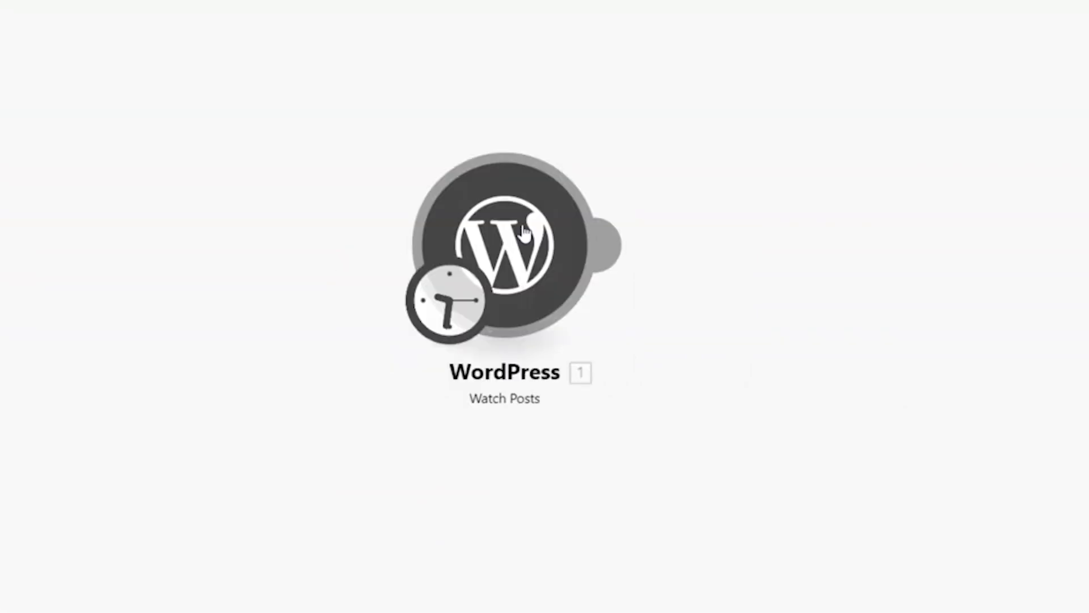
# Run only the WordPress Watch Posts module and open the output of its run
pyautogui.rightClick(525, 233)
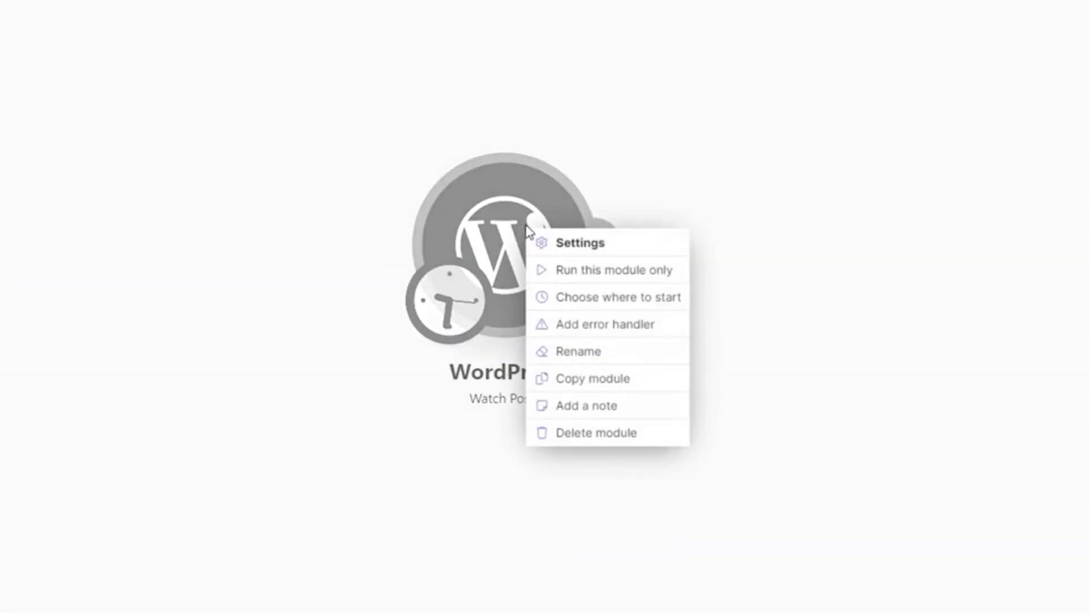
pyautogui.click(582, 284)
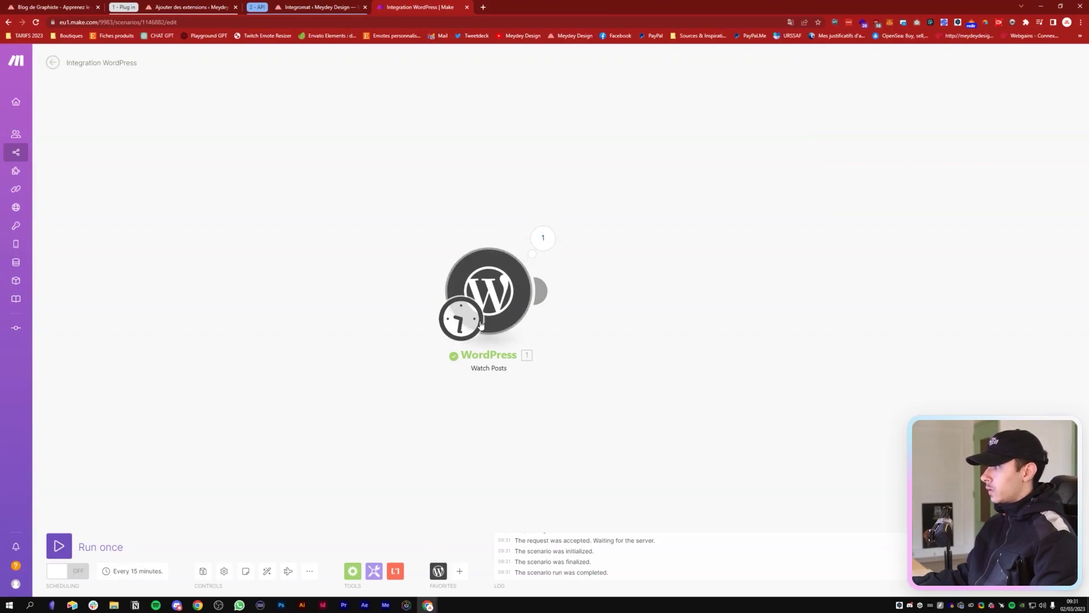
pyautogui.click(543, 237)
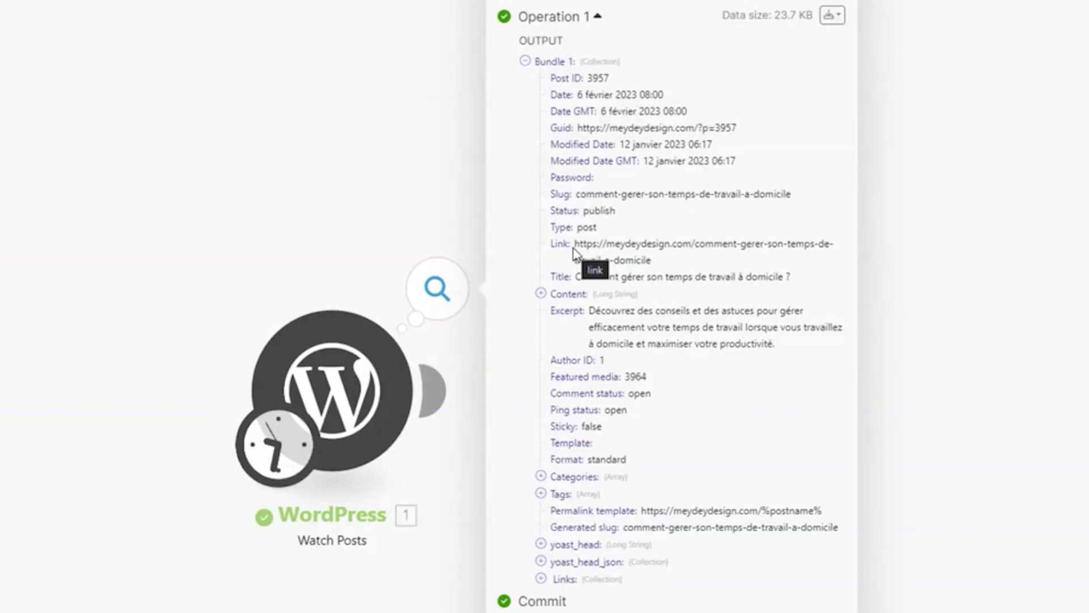
# Open the post link from the output bundle in a new browser tab, look through the article and close the tab
pyautogui.moveTo(575, 244); pyautogui.dragTo(669, 259)
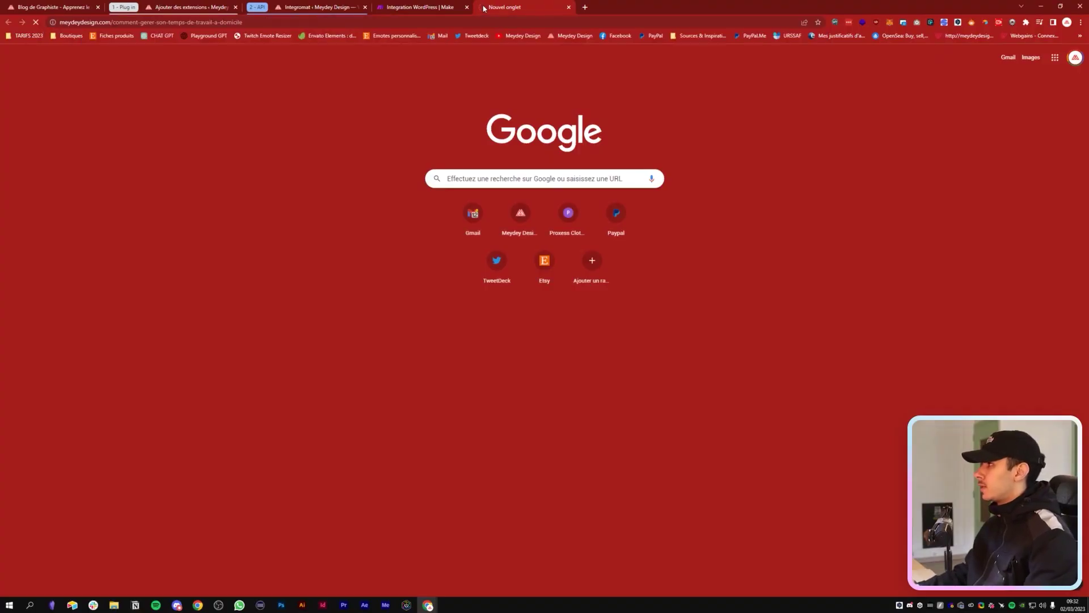
pyautogui.scroll(-15, 321, 235)
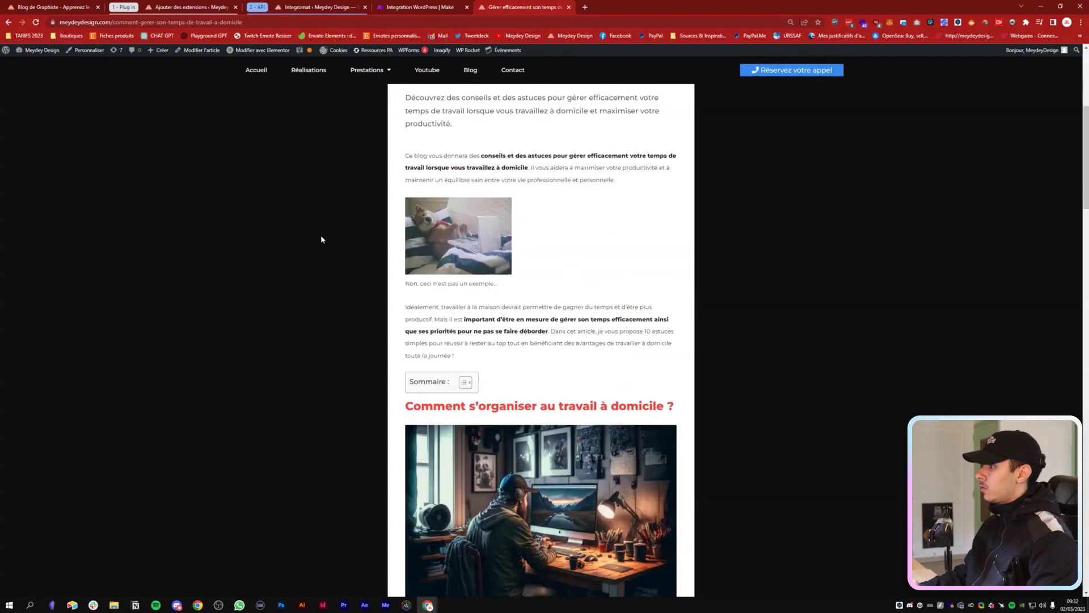
pyautogui.scroll(-10, 321, 238)
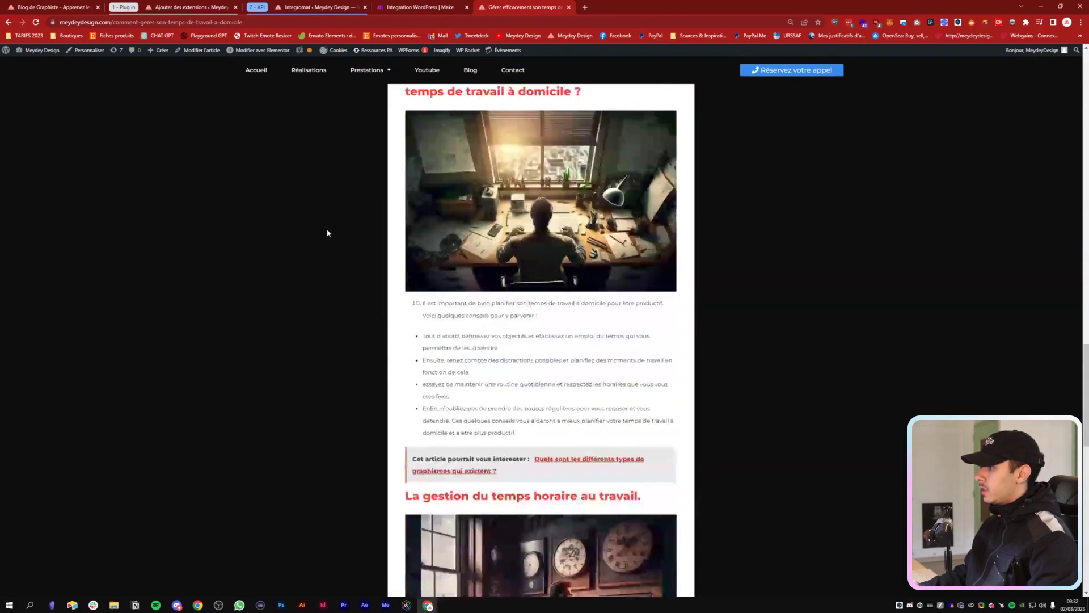
pyautogui.scroll(20, 324, 235)
pyautogui.scroll(-20, 318, 227)
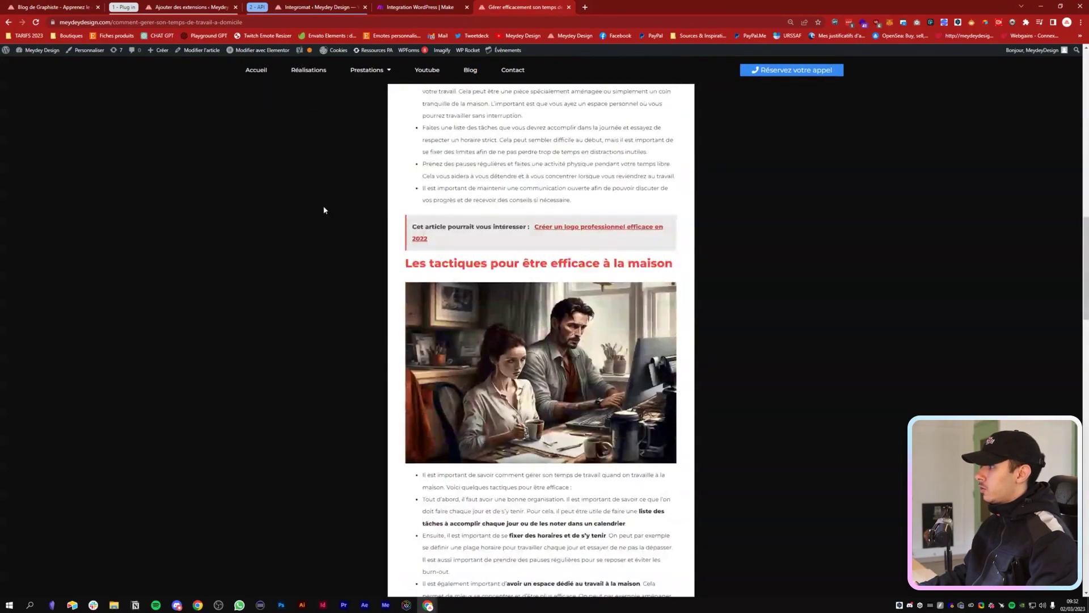
pyautogui.hotkey('ctrl', 'w')
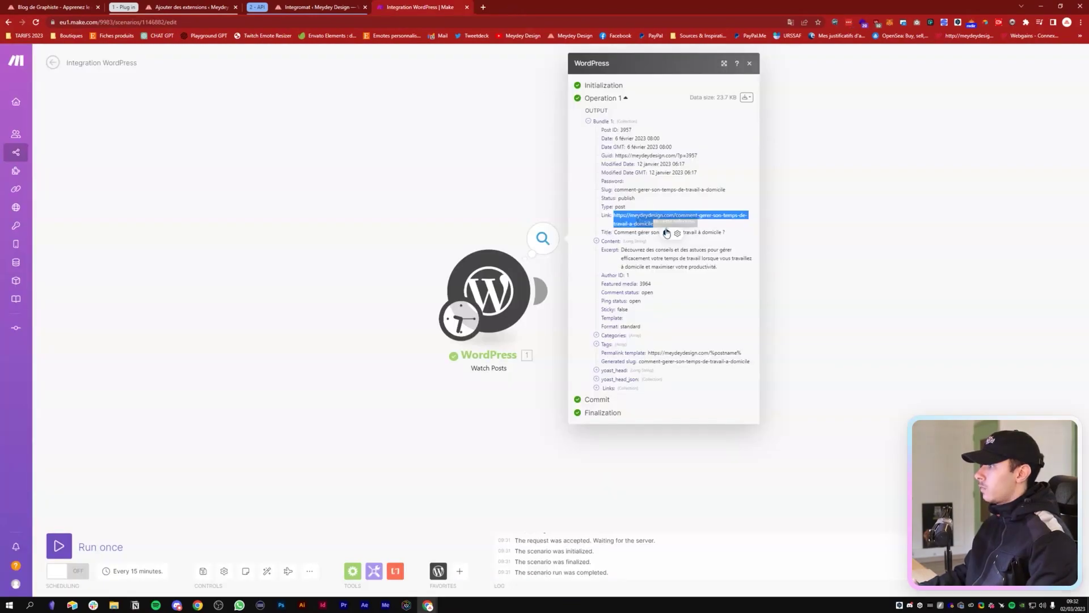
# Examine the output bundle's Categories, Tags, yoast_head and Links data for the retrieved post
pyautogui.click(666, 230)
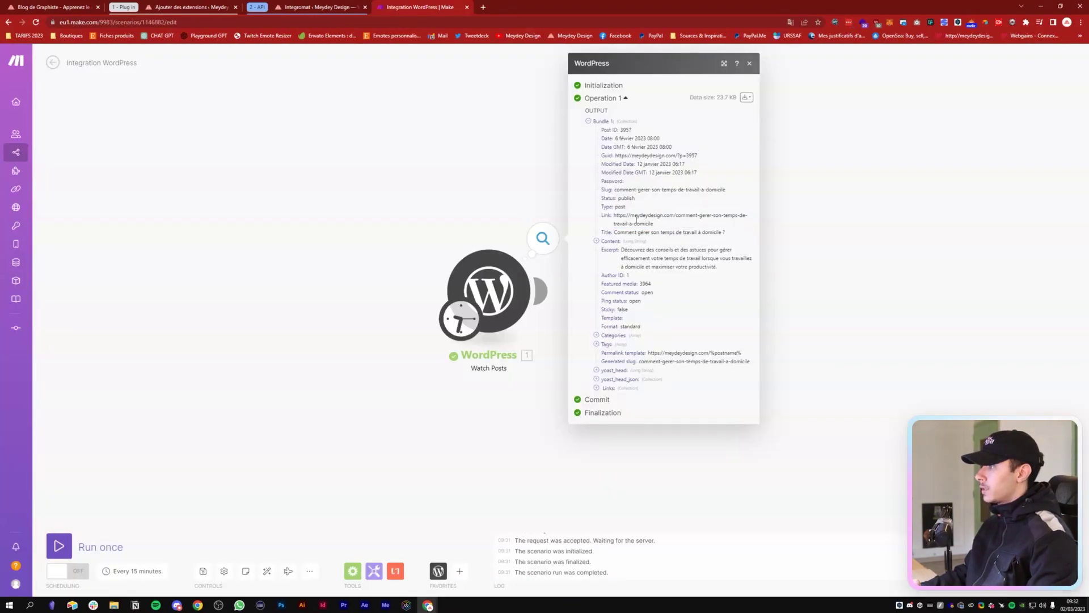
pyautogui.click(605, 344)
pyautogui.click(610, 331)
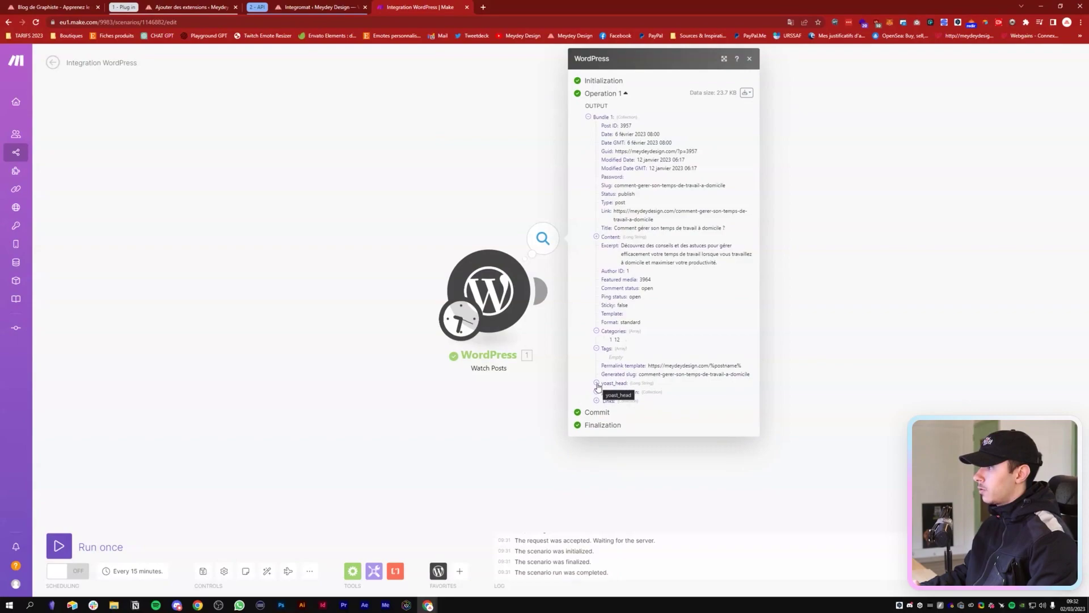
pyautogui.click(598, 387)
pyautogui.scroll(-1, 598, 363)
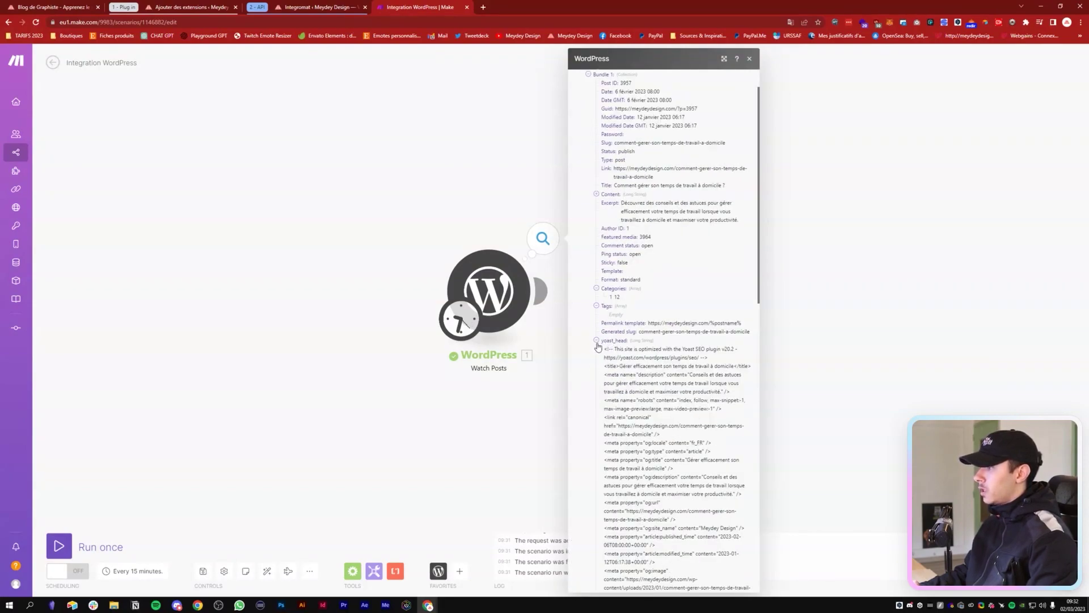
pyautogui.click(597, 342)
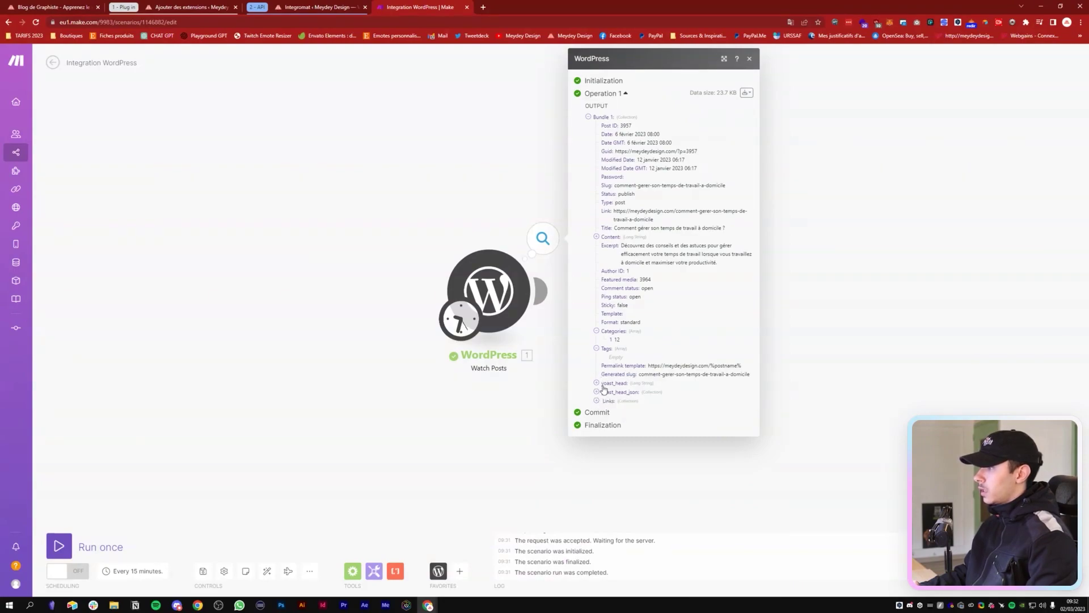
pyautogui.click(597, 400)
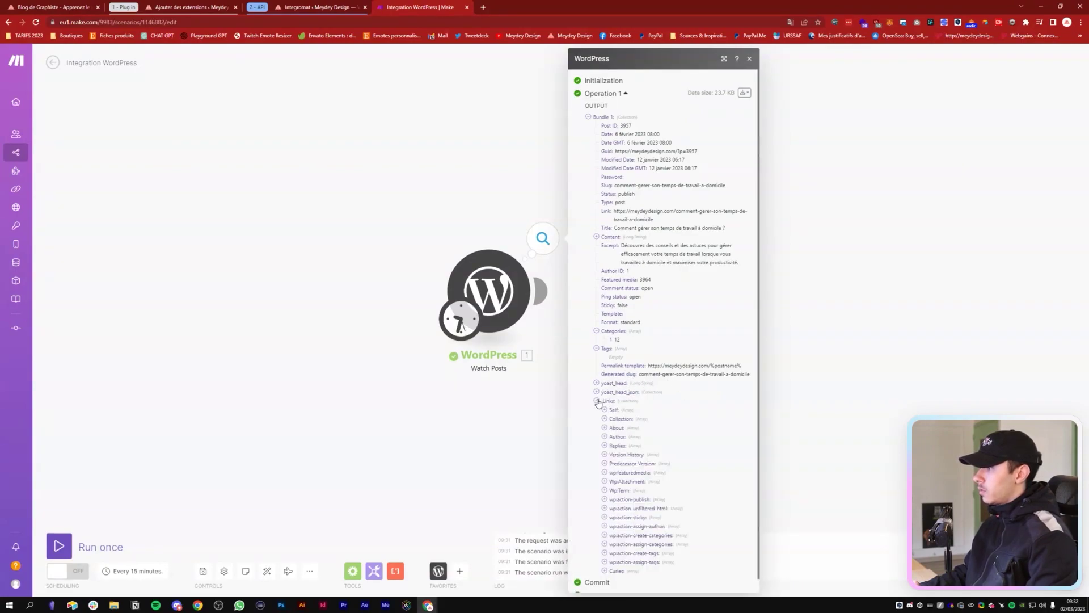
pyautogui.click(597, 401)
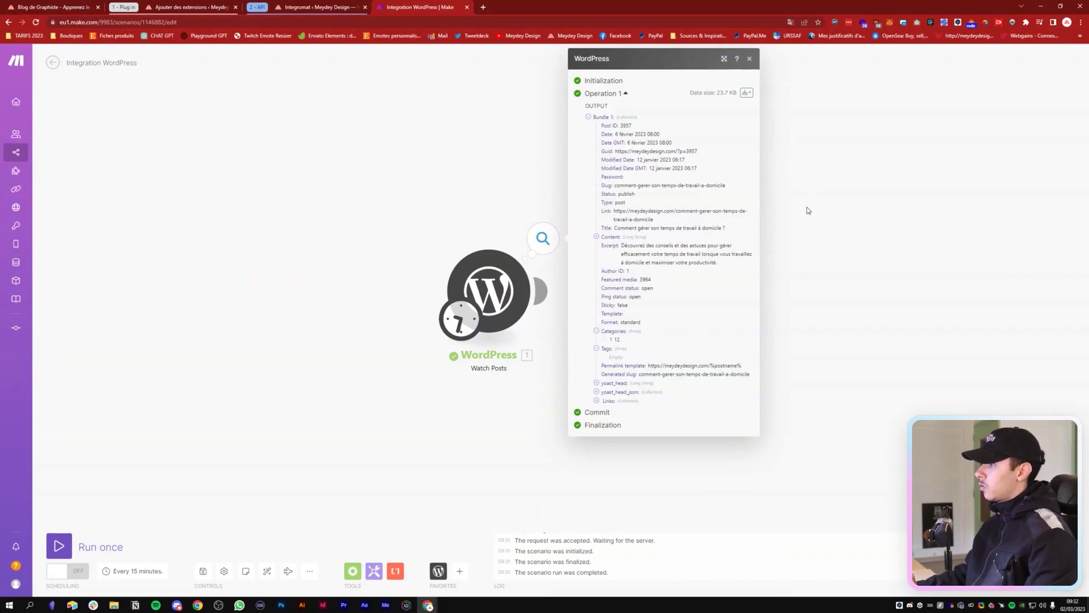
# Add a Twitter Create a Tweet module after the WordPress module and place it diagonally above to the right
pyautogui.click(540, 291)
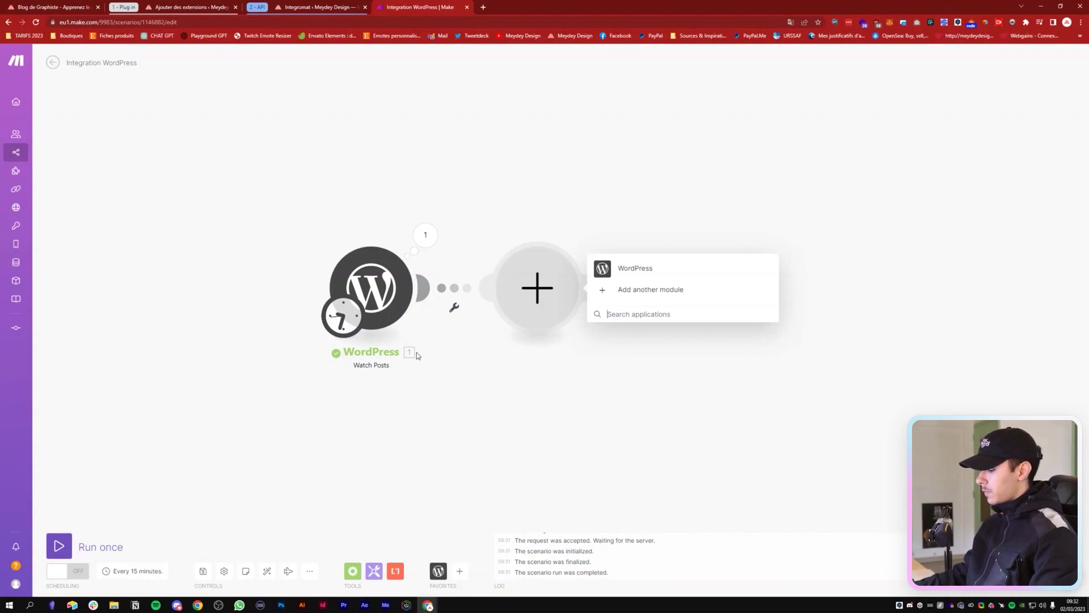
pyautogui.write('twitt')
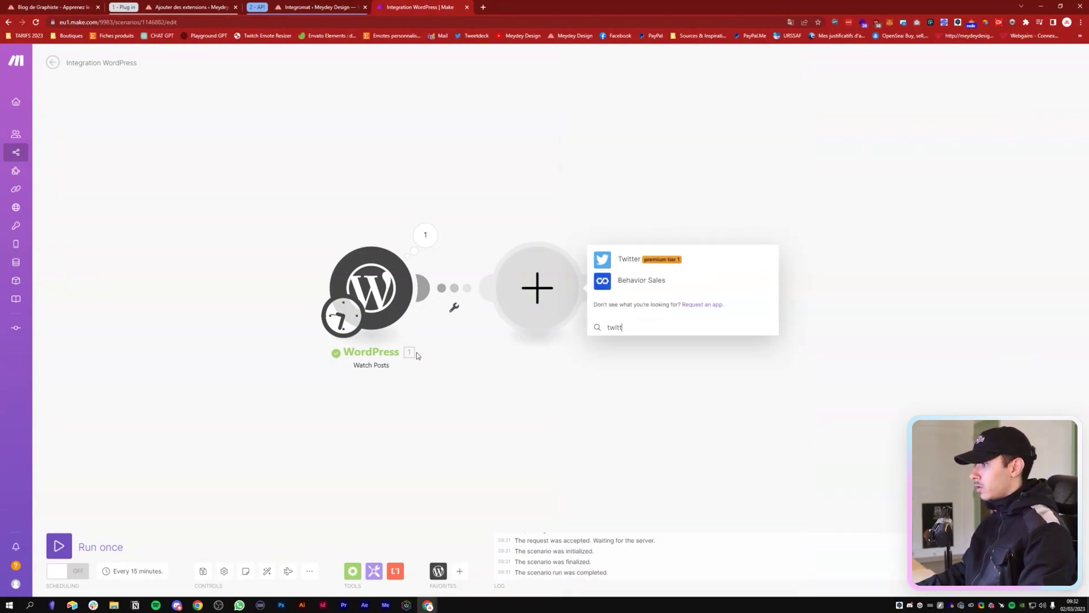
pyautogui.click(627, 257)
pyautogui.click(663, 97)
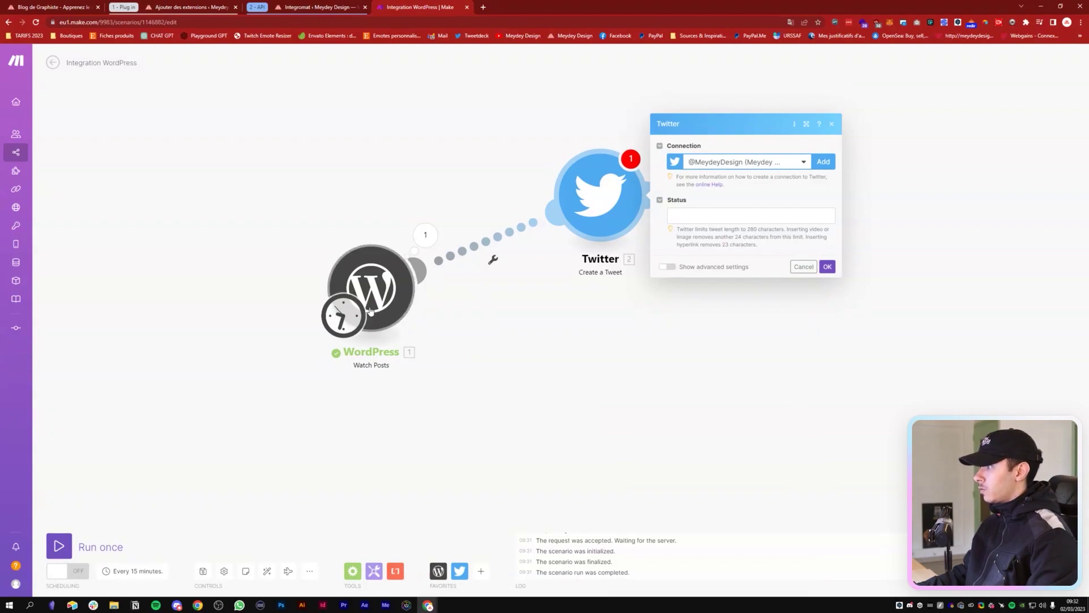
pyautogui.moveTo(586, 214); pyautogui.dragTo(603, 154)
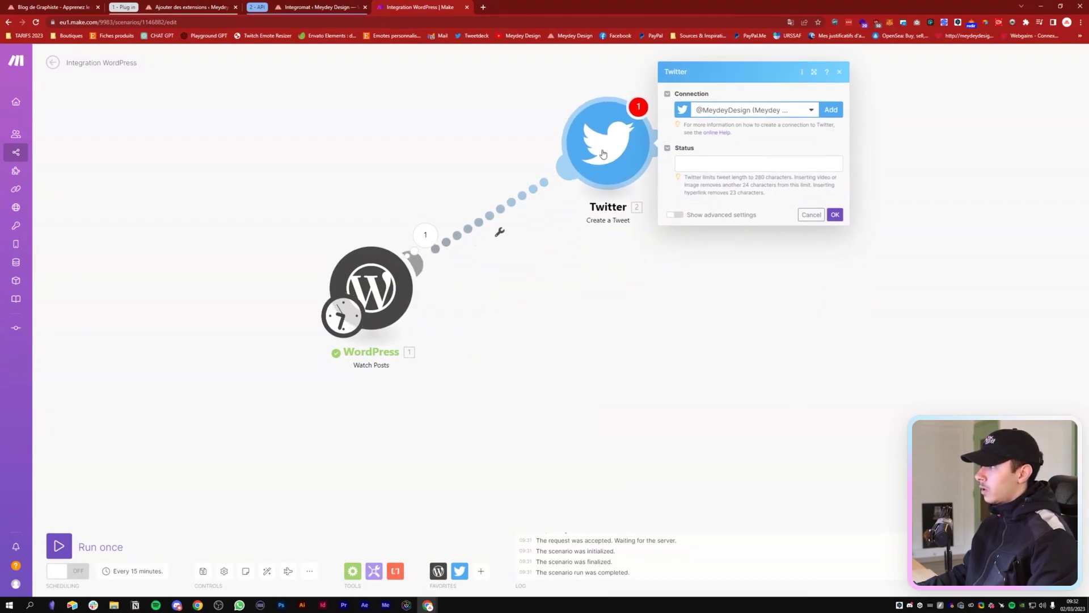
# Search the mappable WordPress items for "titl" and insert the post's Title into the tweet's Status
pyautogui.click(706, 165)
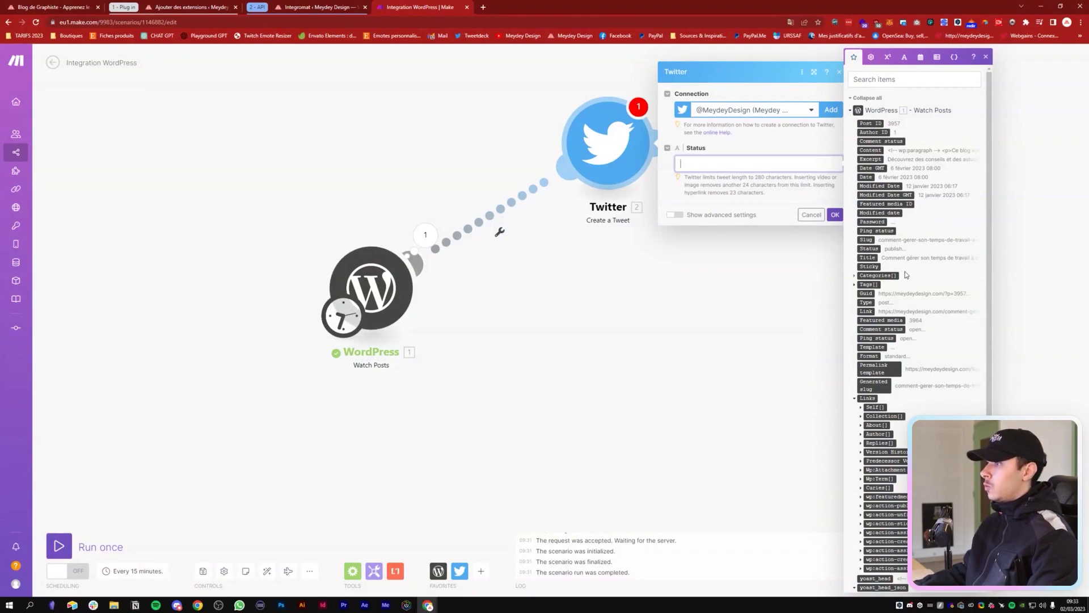
pyautogui.scroll(-3, 877, 244)
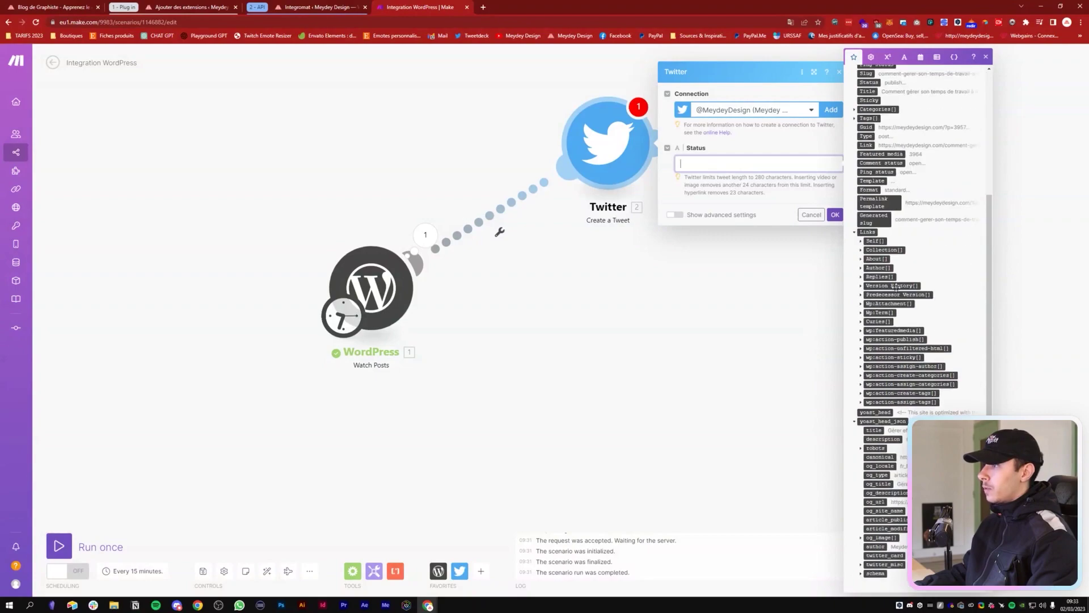
pyautogui.click(861, 241)
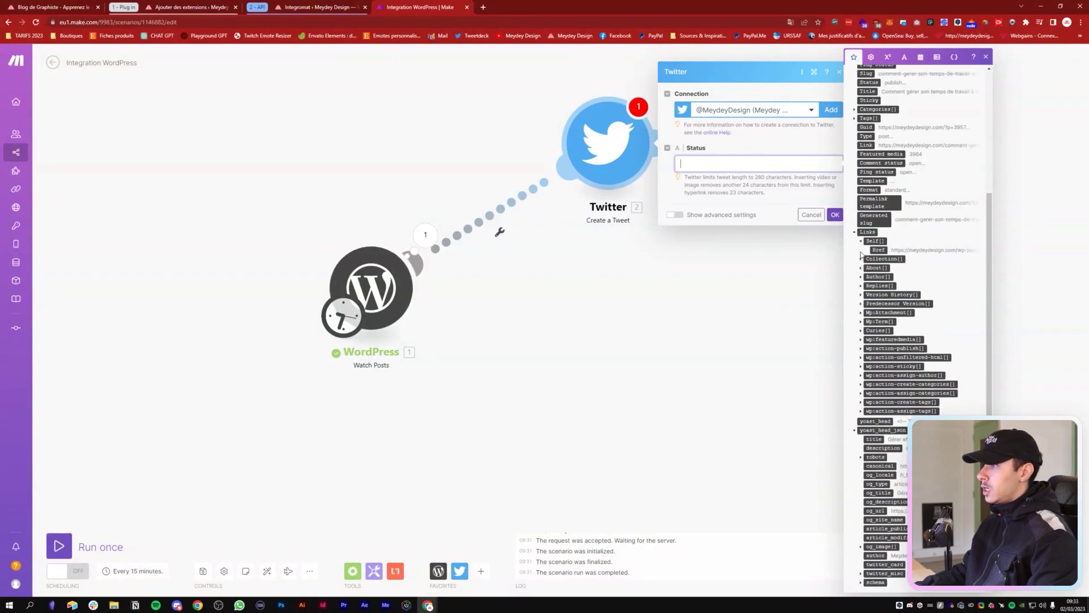
pyautogui.click(862, 243)
pyautogui.scroll(3, 864, 304)
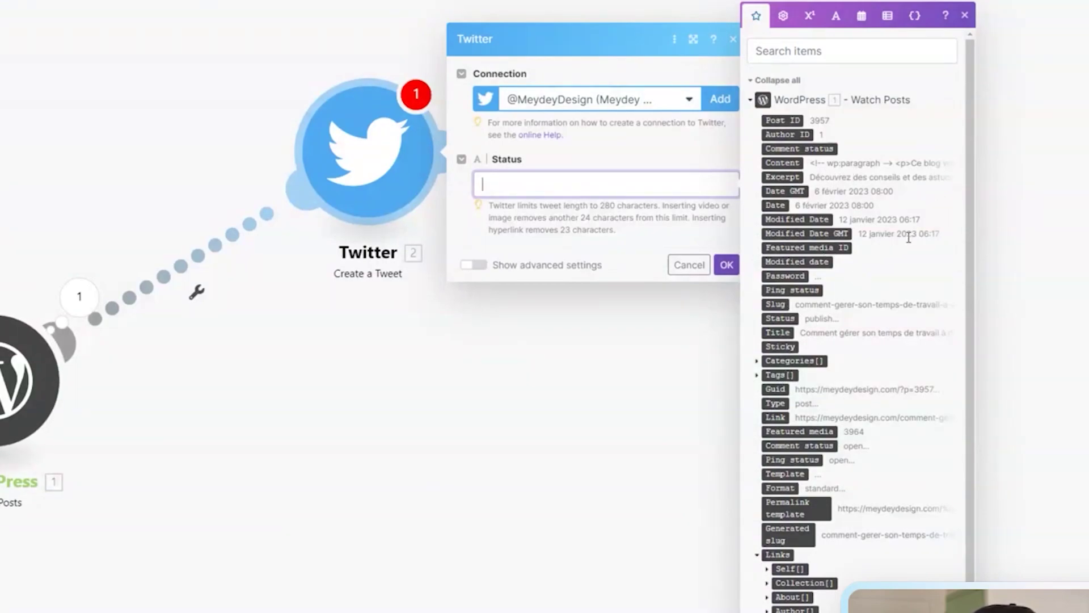
pyautogui.click(856, 56)
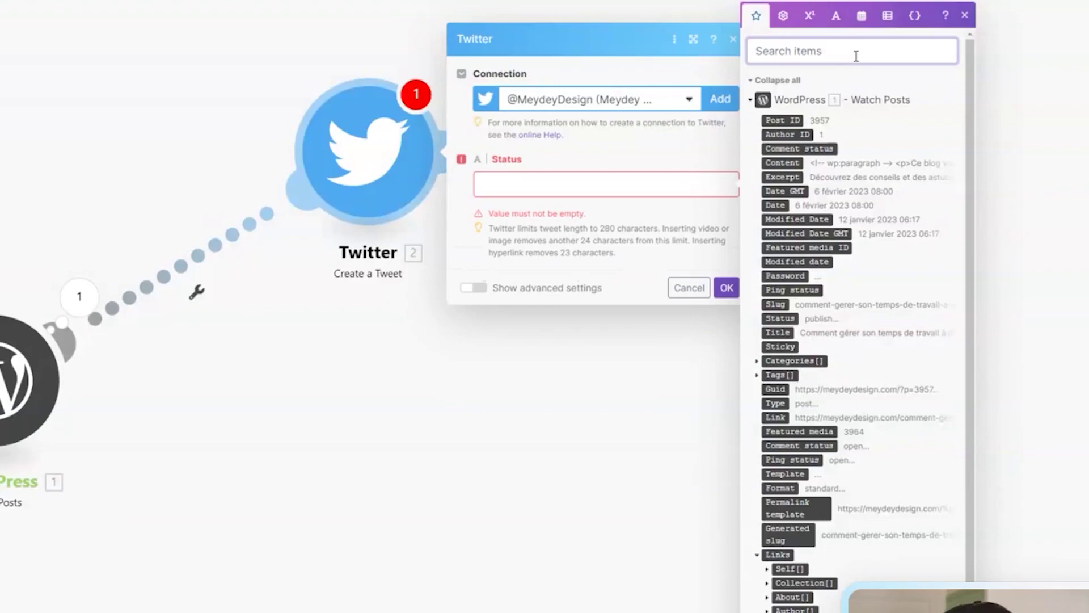
pyautogui.write('titl')
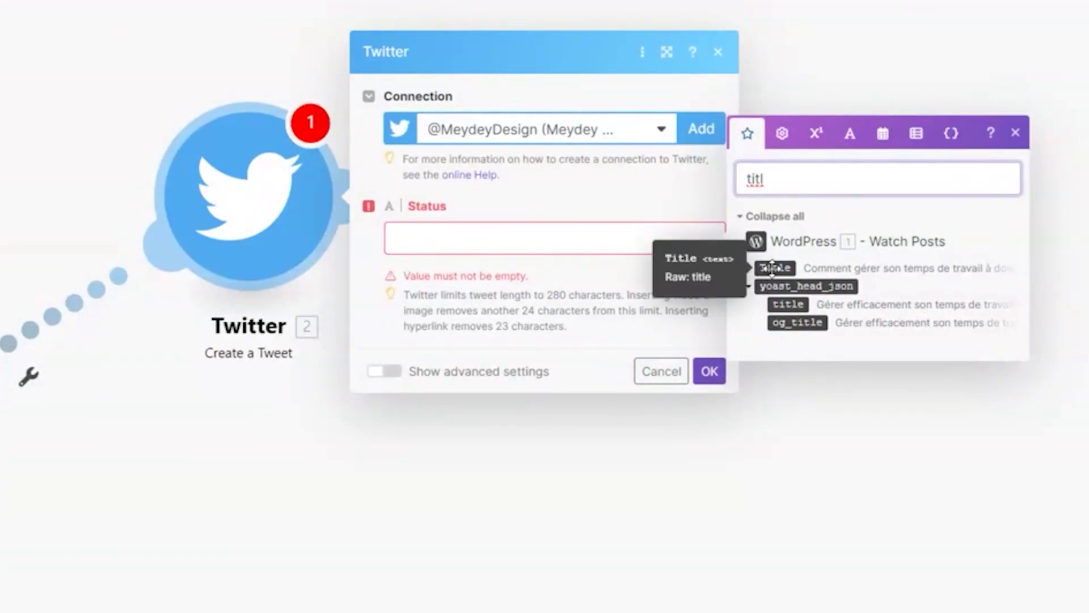
pyautogui.moveTo(772, 267); pyautogui.dragTo(536, 241)
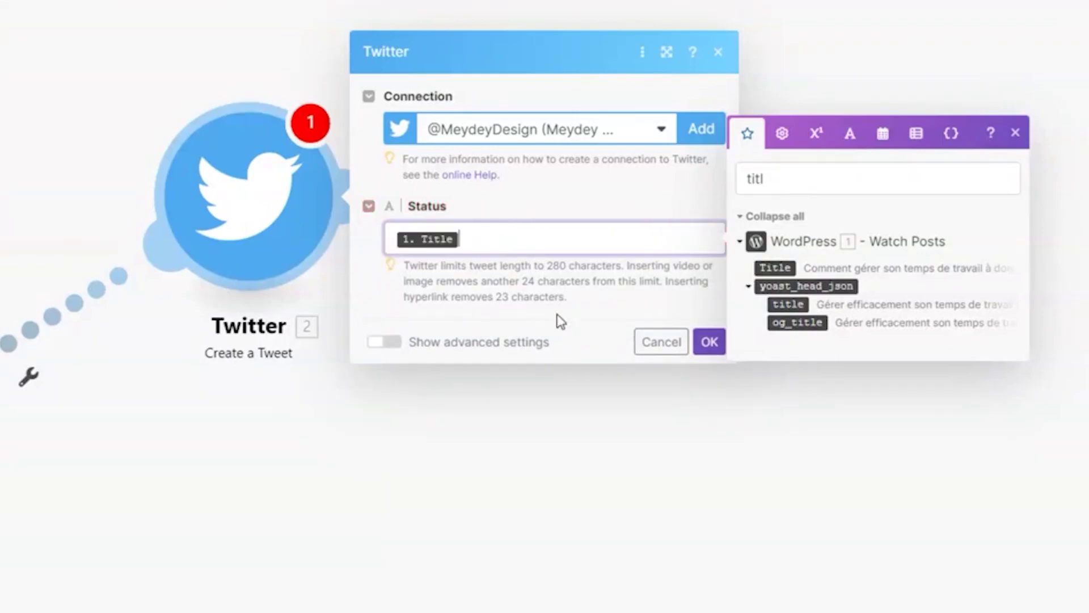
# Leave a blank line below the Title in the tweet's Status and add one pointing-hand emoji
pyautogui.press('Return')
pyautogui.press('Return')
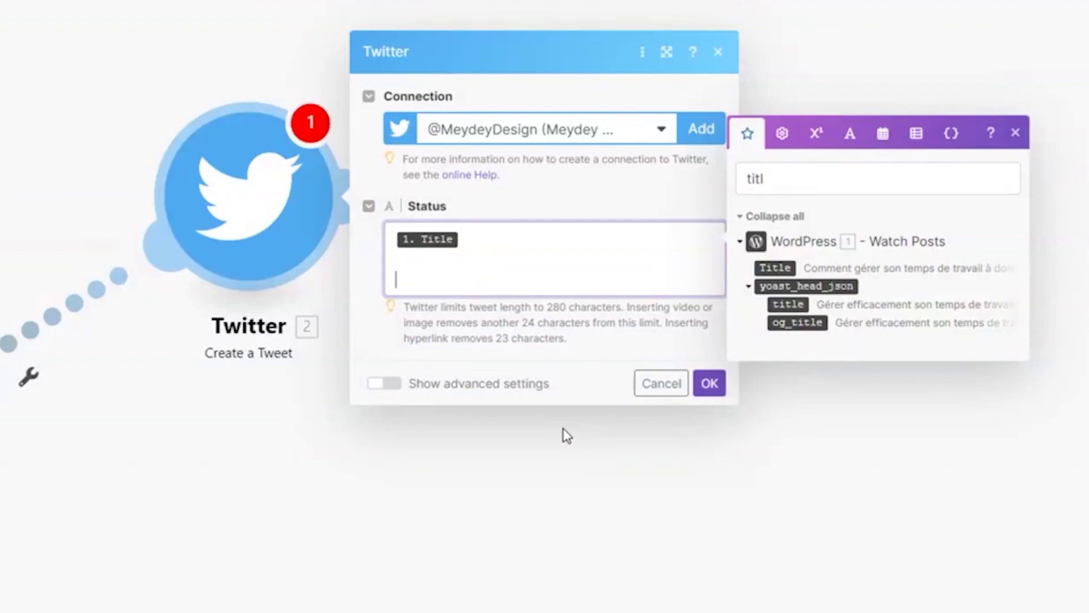
pyautogui.press('super+period')
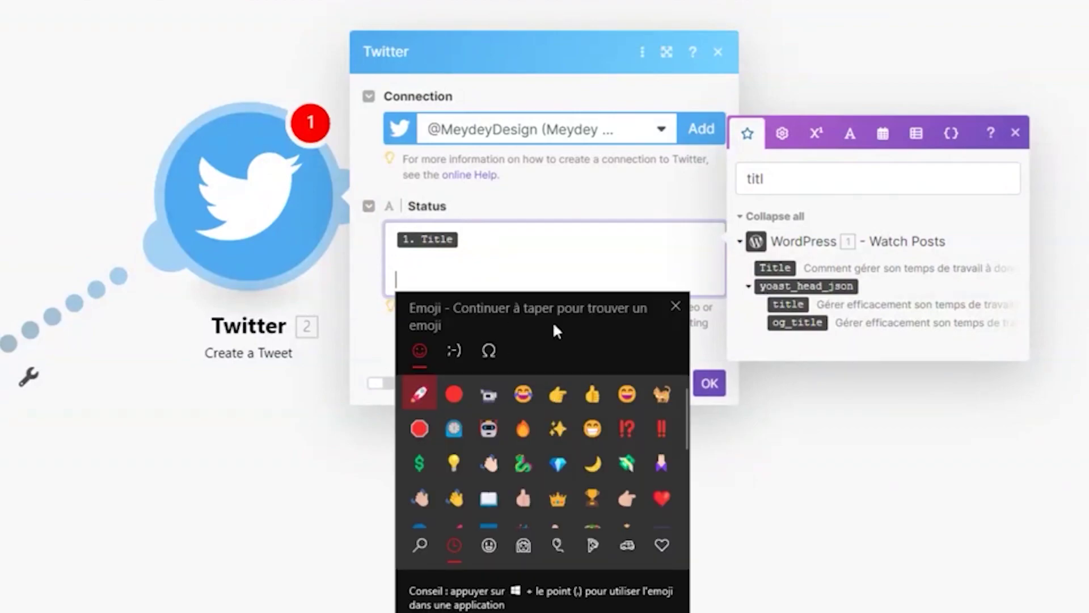
pyautogui.click(560, 399)
pyautogui.click(559, 399)
pyautogui.click(517, 282)
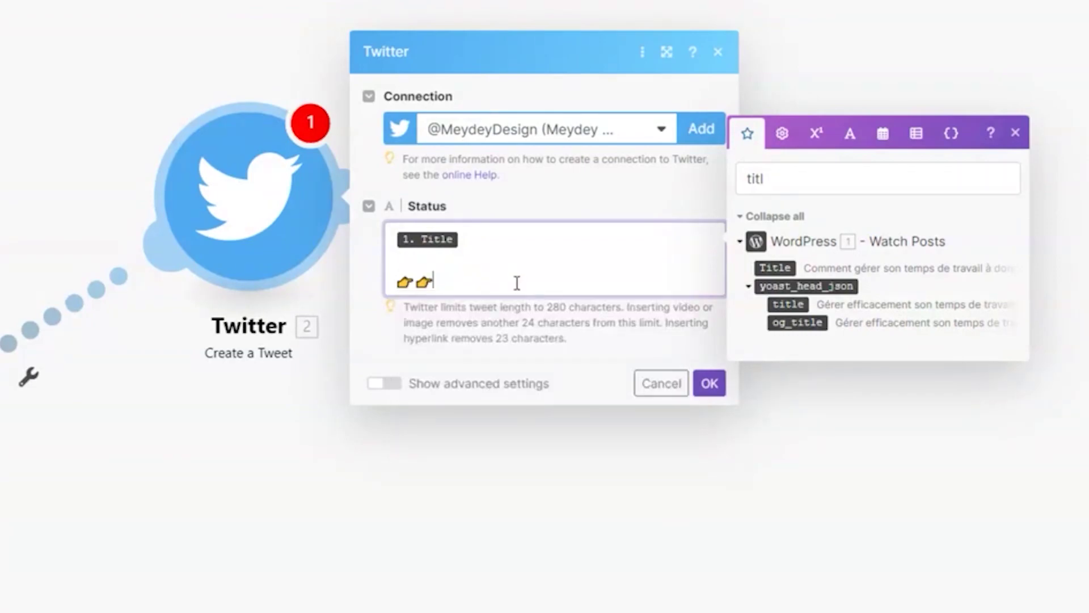
pyautogui.press('BackSpace')
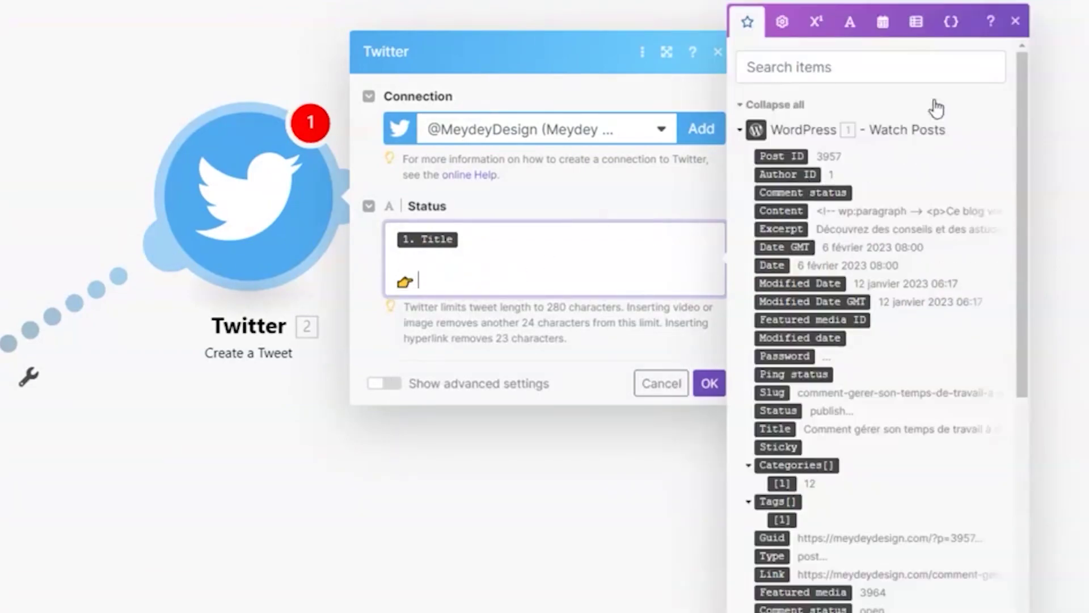
# Search the WordPress items for "link" and insert the post's Link after the pointing-hand emoji in the Status
pyautogui.click(932, 70)
pyautogui.write('link')
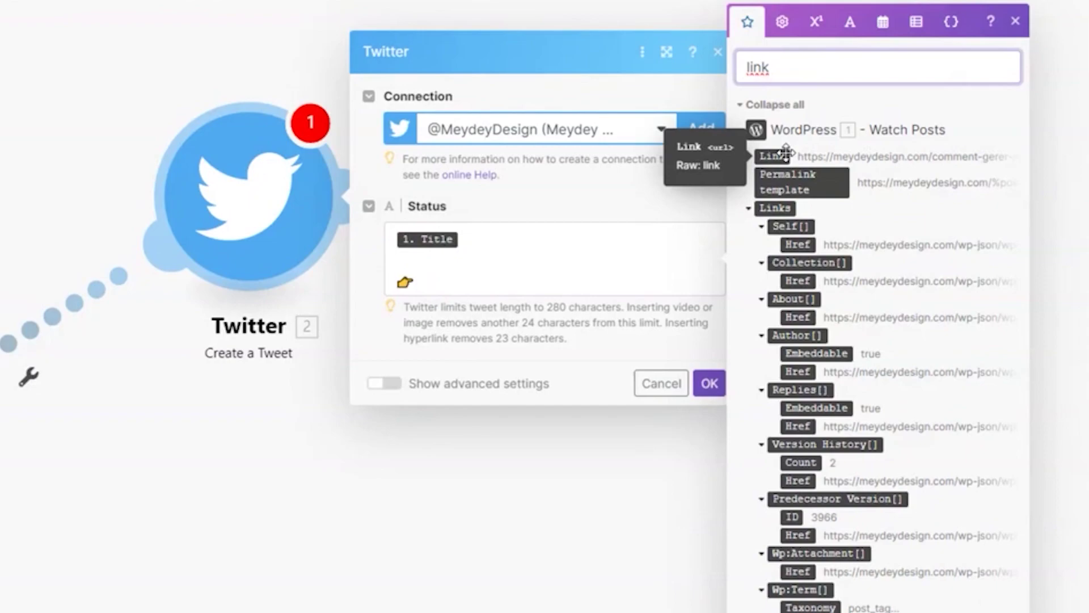
pyautogui.moveTo(786, 153); pyautogui.dragTo(459, 284)
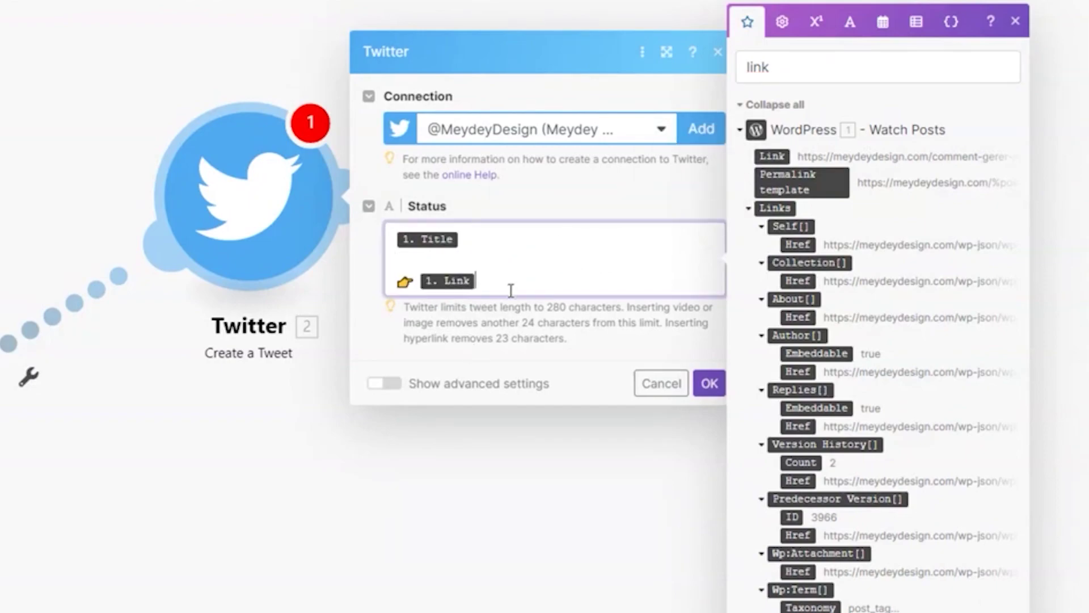
pyautogui.hotkey('ctrl', 'a')
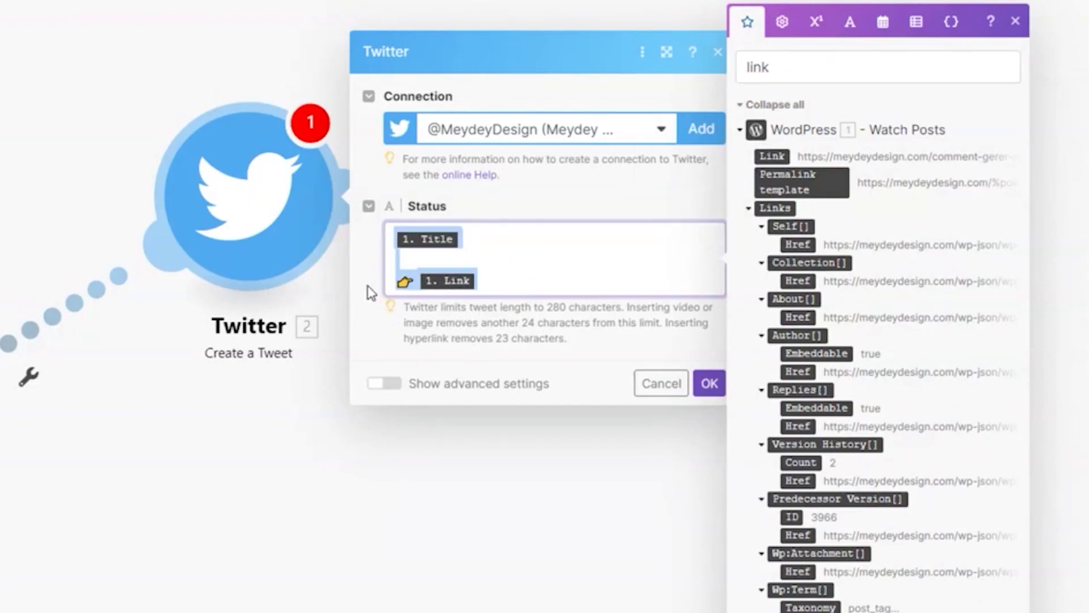
pyautogui.click(408, 248)
pyautogui.write('Nouve')
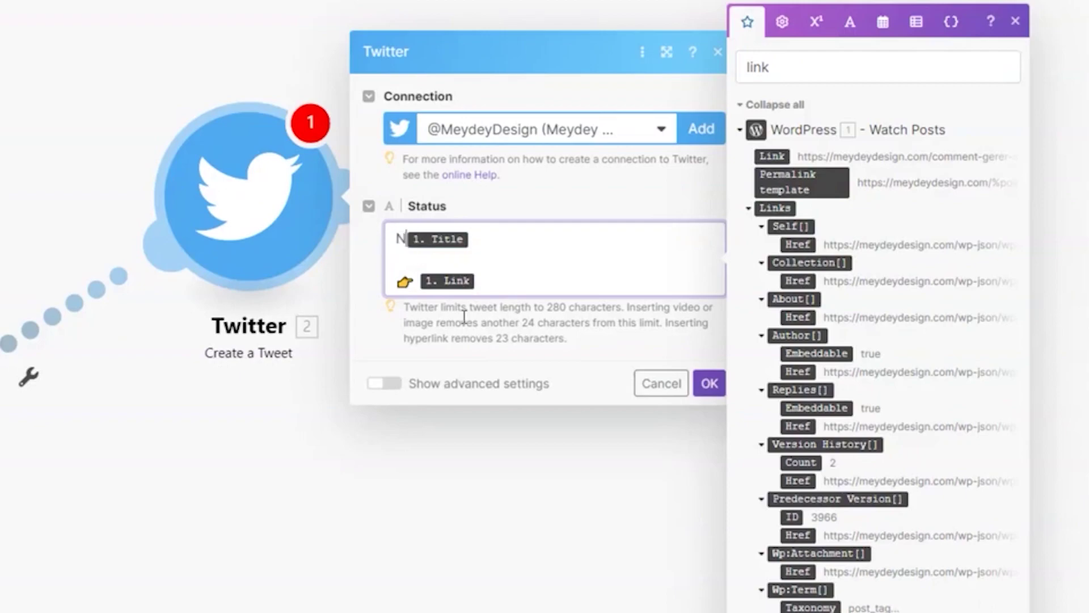
pyautogui.hotkey('ctrl', 'shift', 'Left')
pyautogui.press('BackSpace')
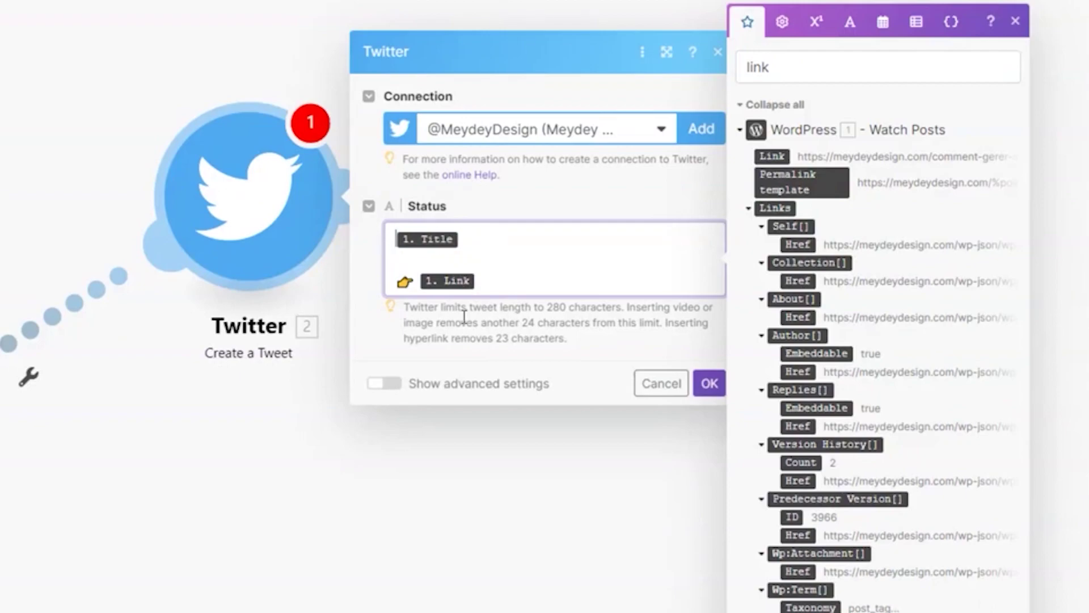
# Copy the whole tweet Status content and save the Twitter module's settings
pyautogui.hotkey('ctrl', 'a')
pyautogui.hotkey('ctrl', 'c')
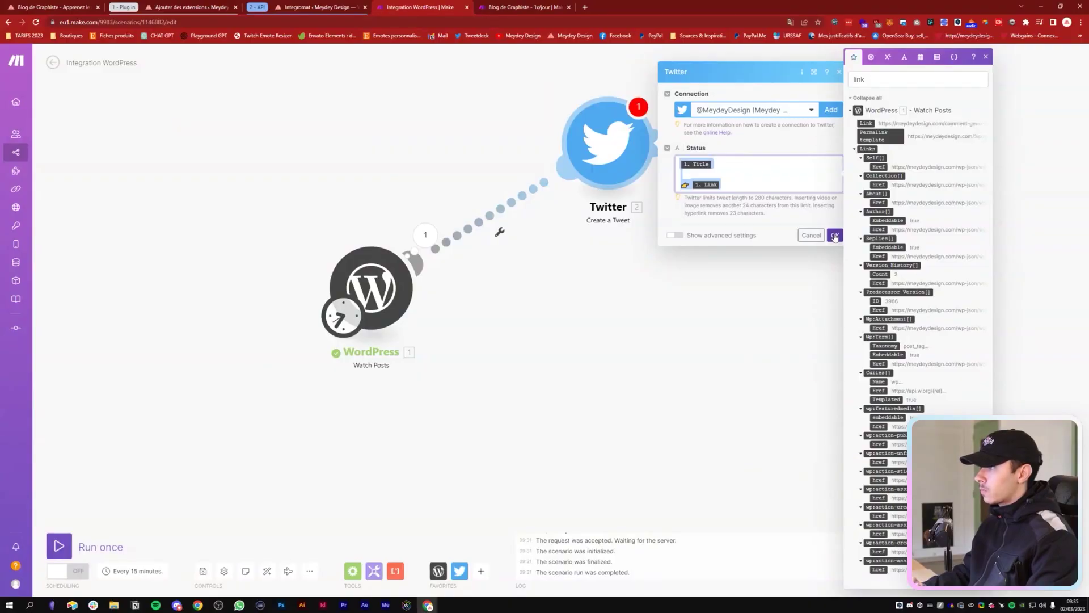
pyautogui.click(708, 384)
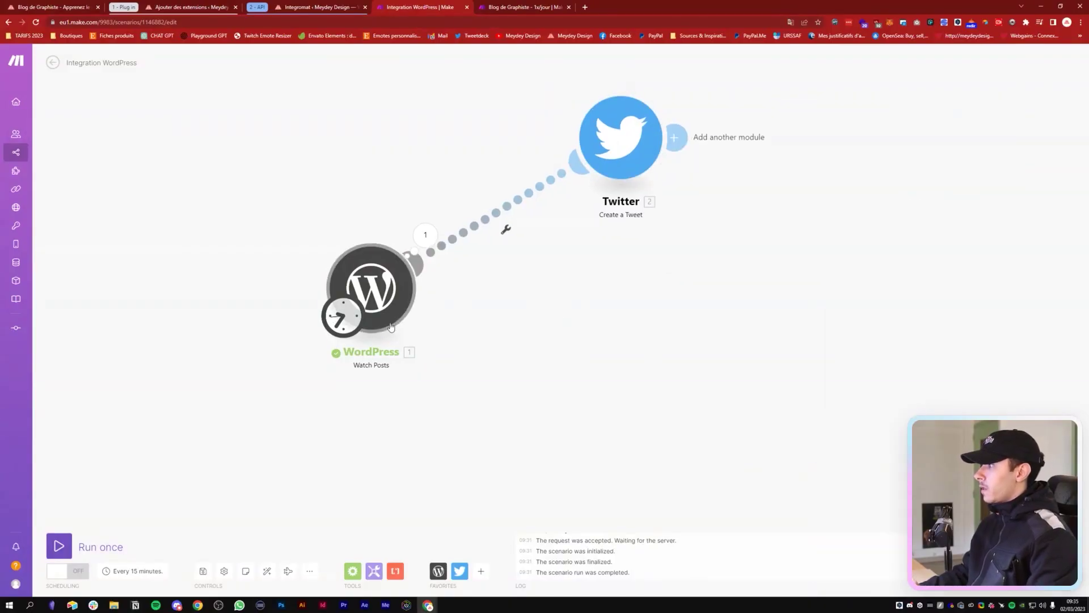
# Add a Discord Send a Message module below the Twitter module and connect it to the WordPress module
pyautogui.rightClick(619, 294)
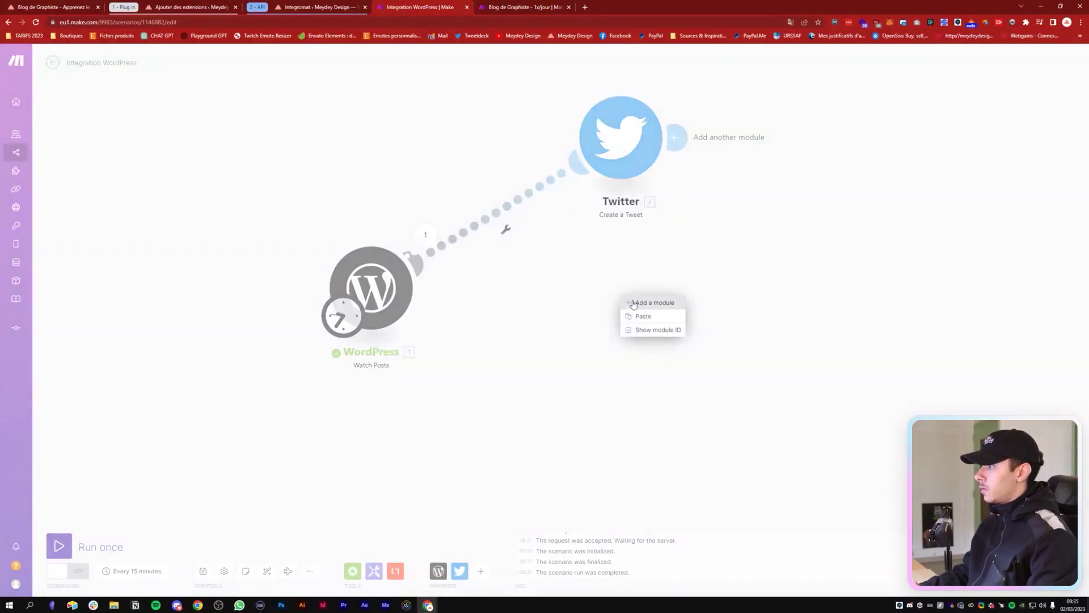
pyautogui.click(653, 303)
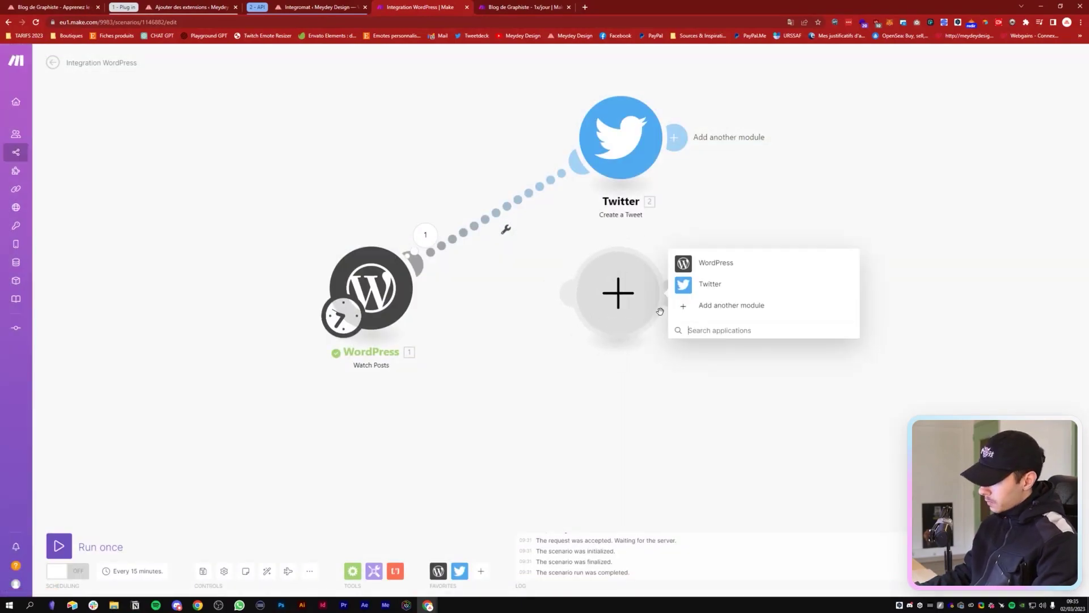
pyautogui.write('disco')
pyautogui.click(764, 164)
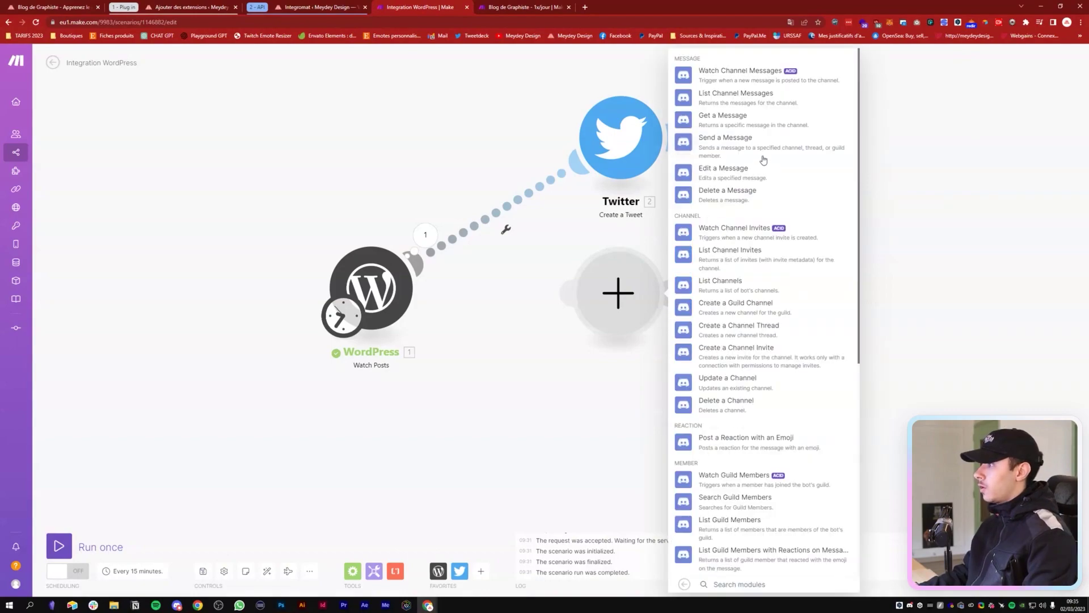
pyautogui.click(725, 139)
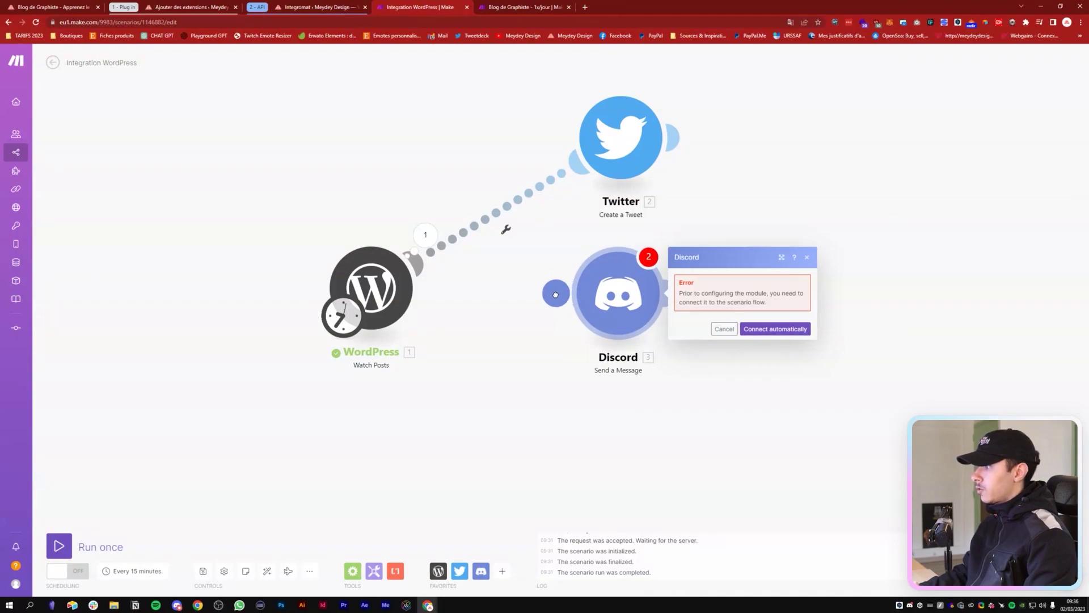
pyautogui.moveTo(558, 296); pyautogui.dragTo(337, 289)
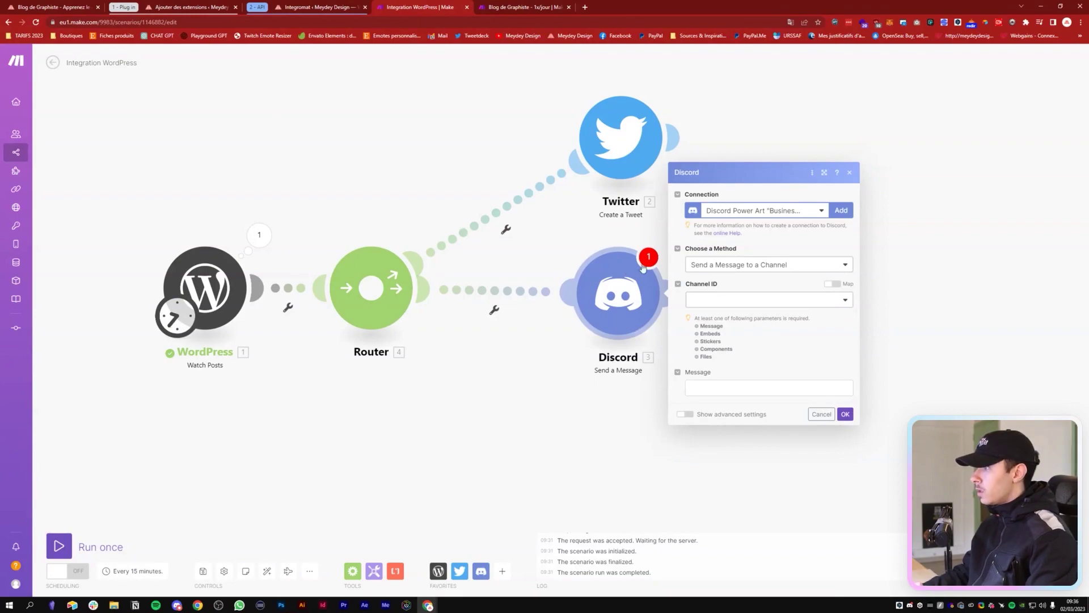
pyautogui.click(833, 215)
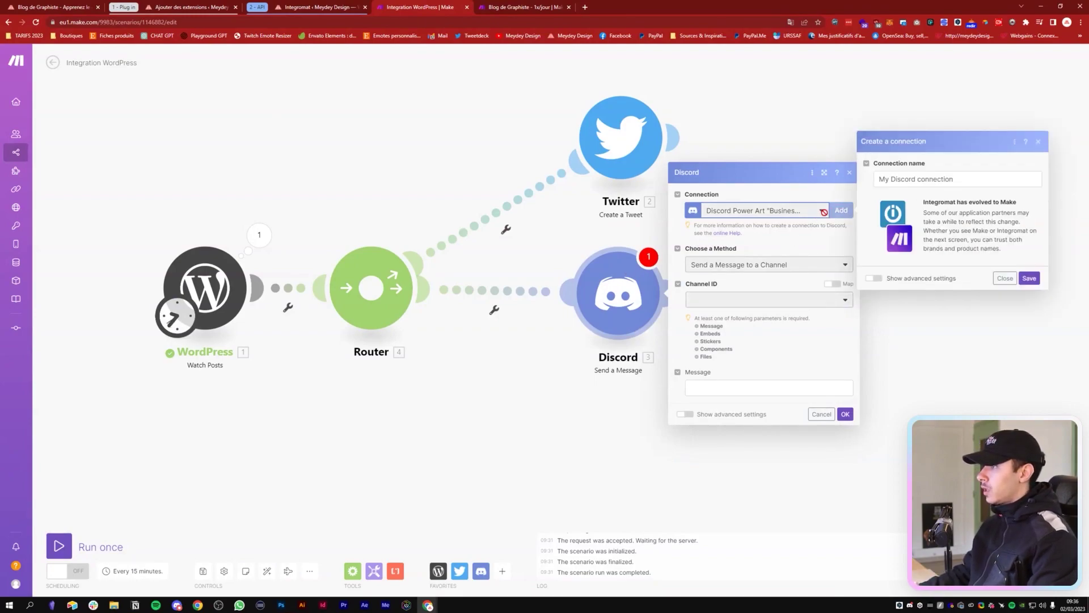
pyautogui.tripleClick(957, 176)
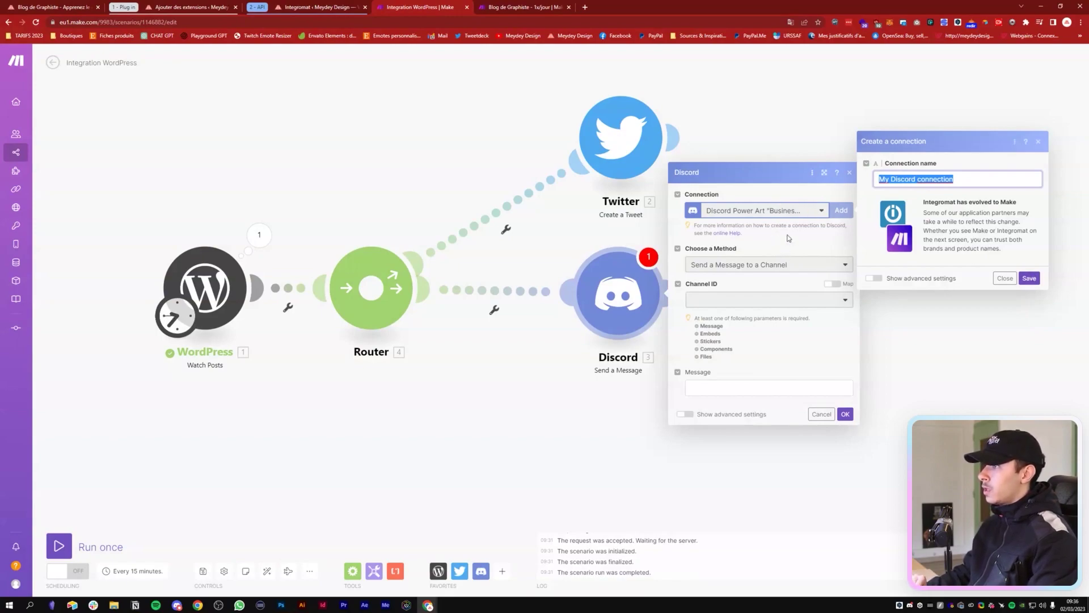
pyautogui.click(1039, 142)
# Keep Send a Message to a Channel as the Discord method and choose the business channel as the Channel ID
pyautogui.click(757, 265)
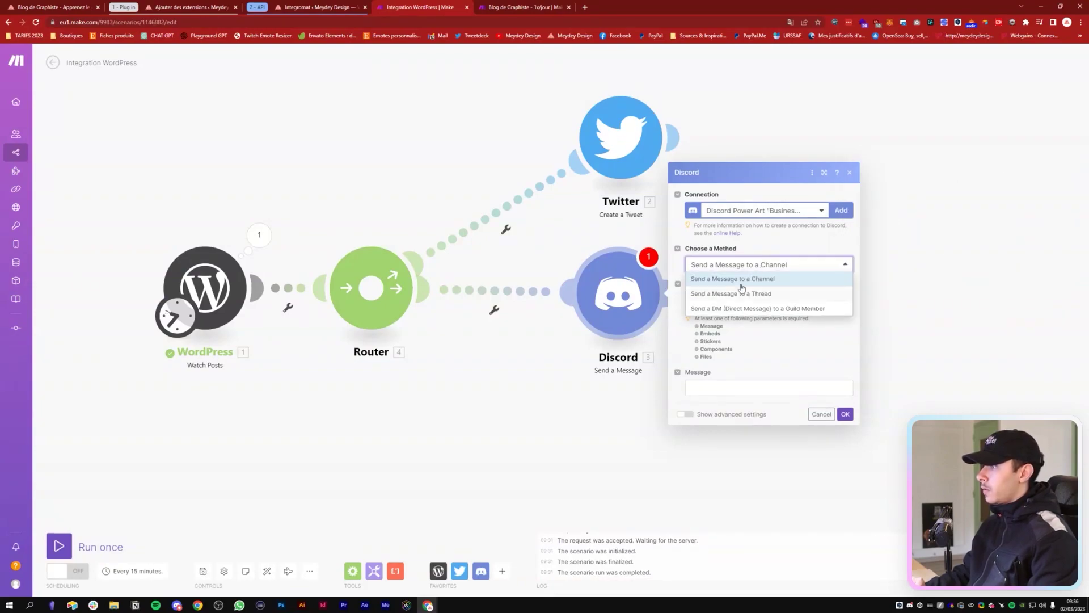
pyautogui.click(747, 268)
pyautogui.click(737, 299)
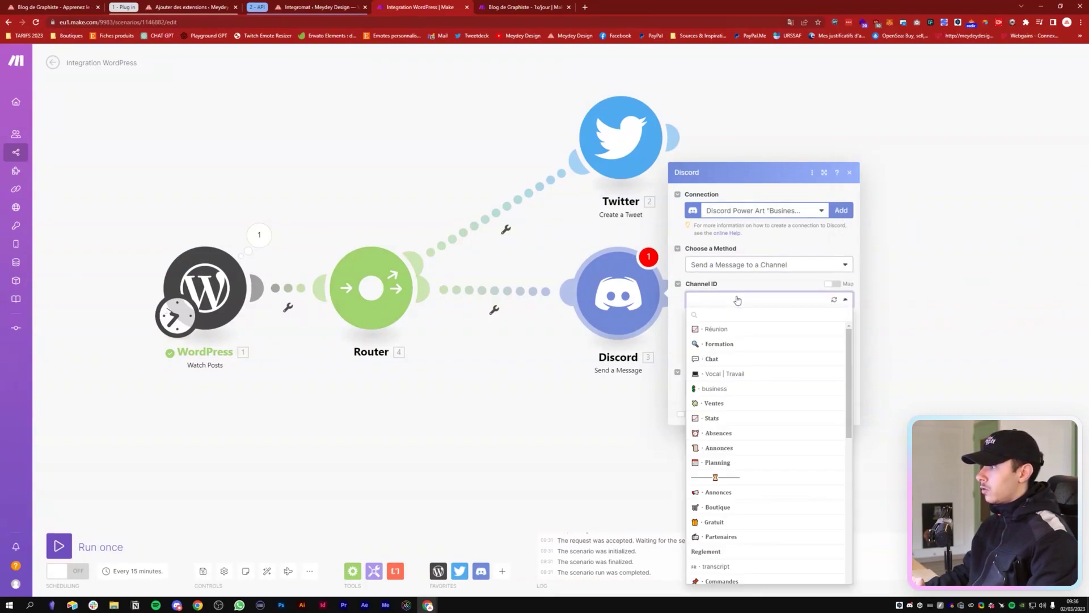
pyautogui.scroll(-1, 734, 382)
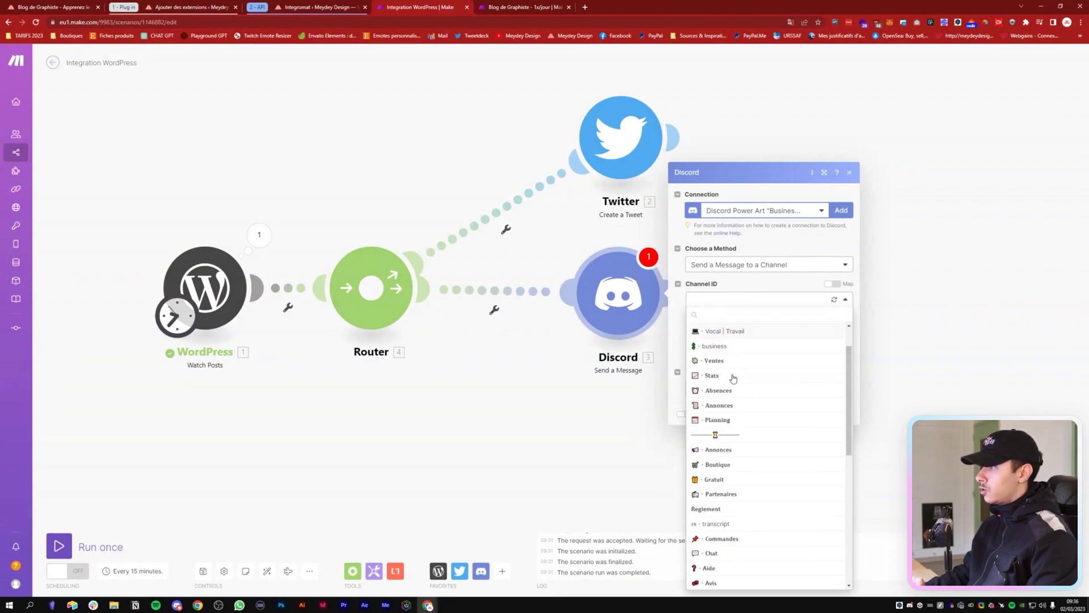
pyautogui.scroll(1, 740, 374)
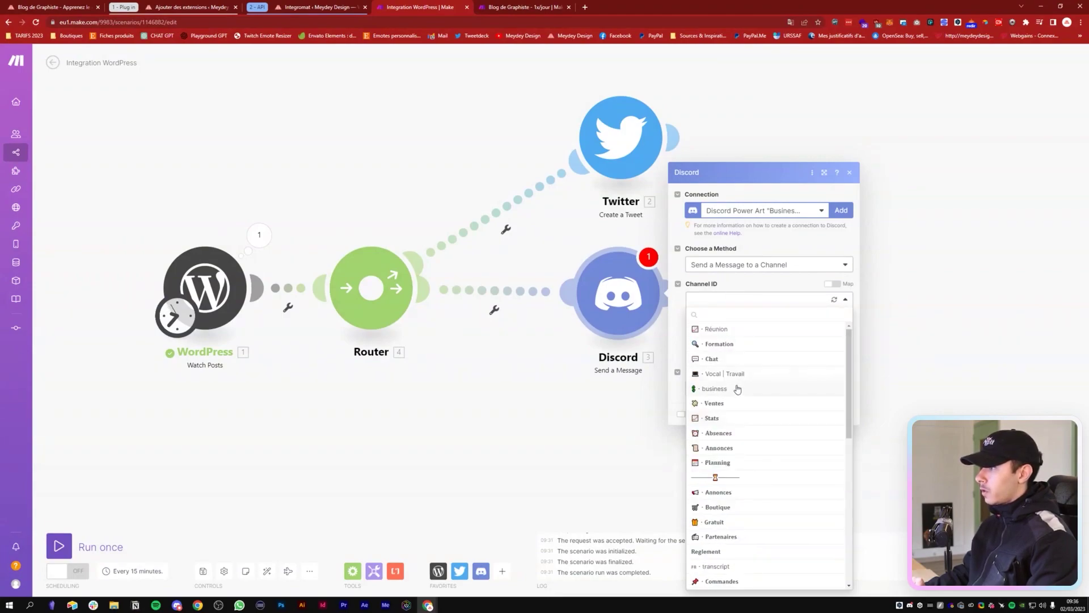
pyautogui.click(737, 391)
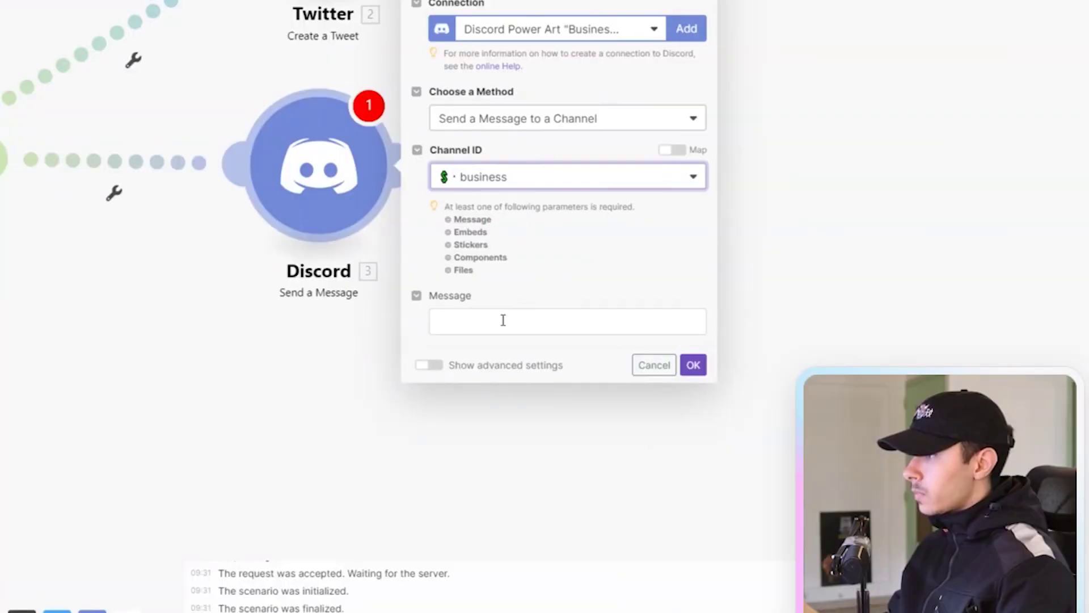
pyautogui.click(728, 388)
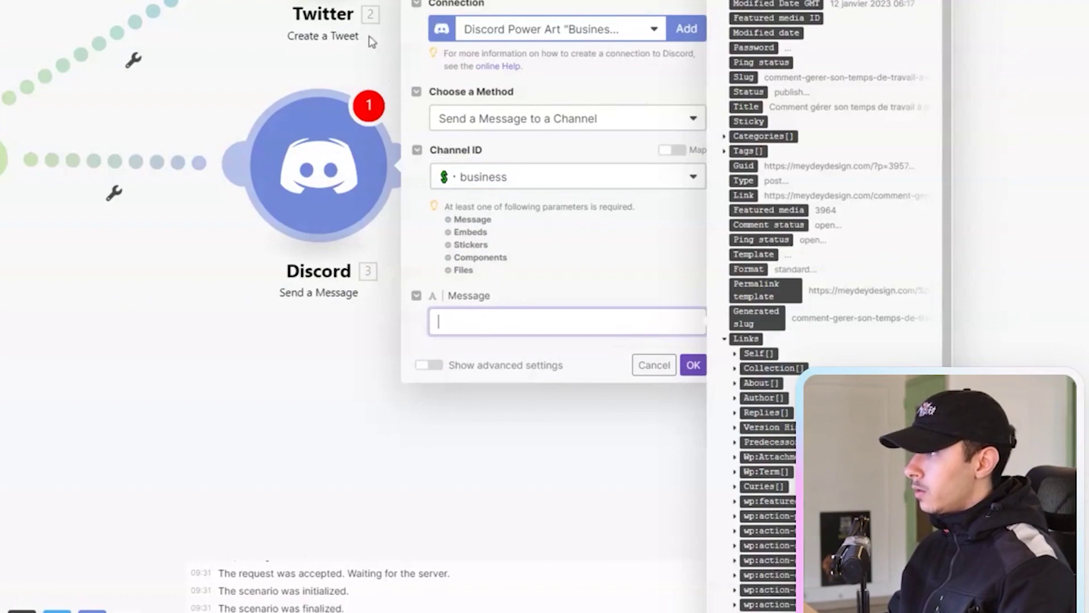
pyautogui.click(690, 366)
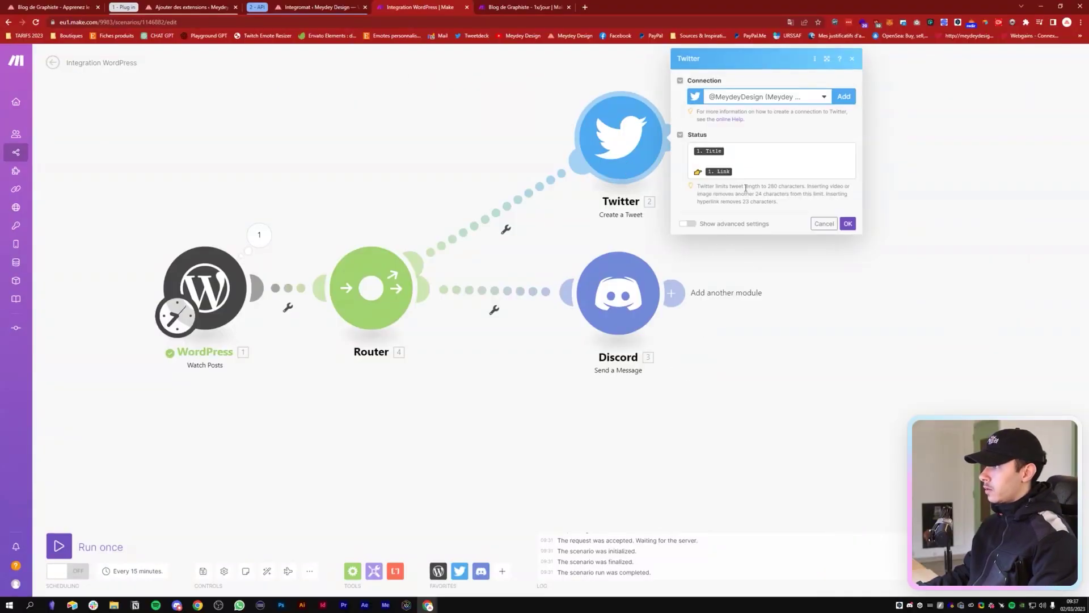
# Copy the Twitter module's full Status content into the Discord module's Message and save the Discord settings
pyautogui.click(749, 176)
pyautogui.hotkey('ctrl', 'a')
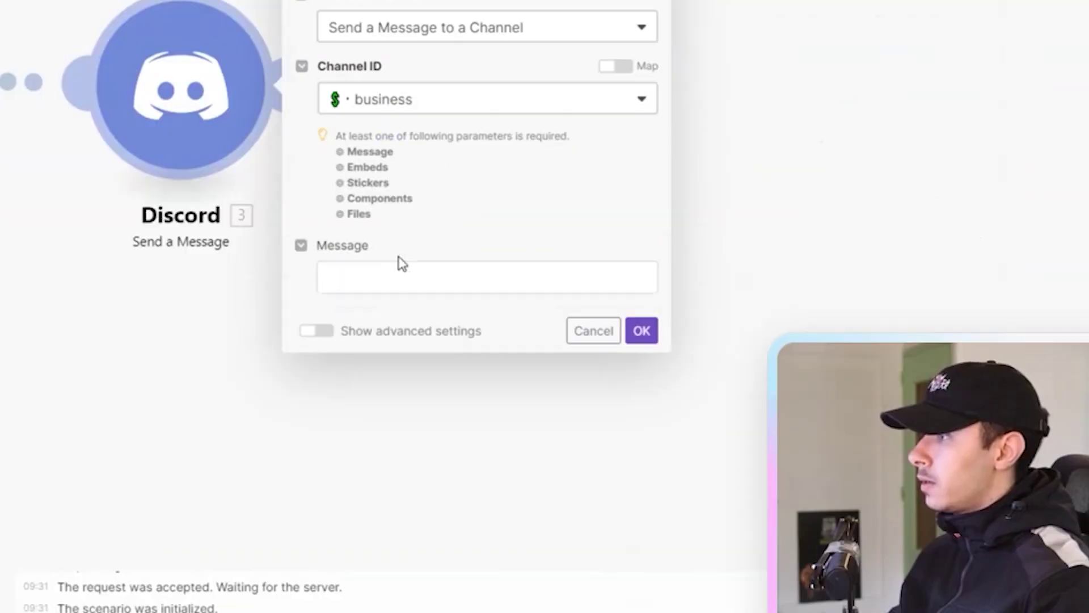
pyautogui.click(425, 262)
pyautogui.hotkey('ctrl', 'v')
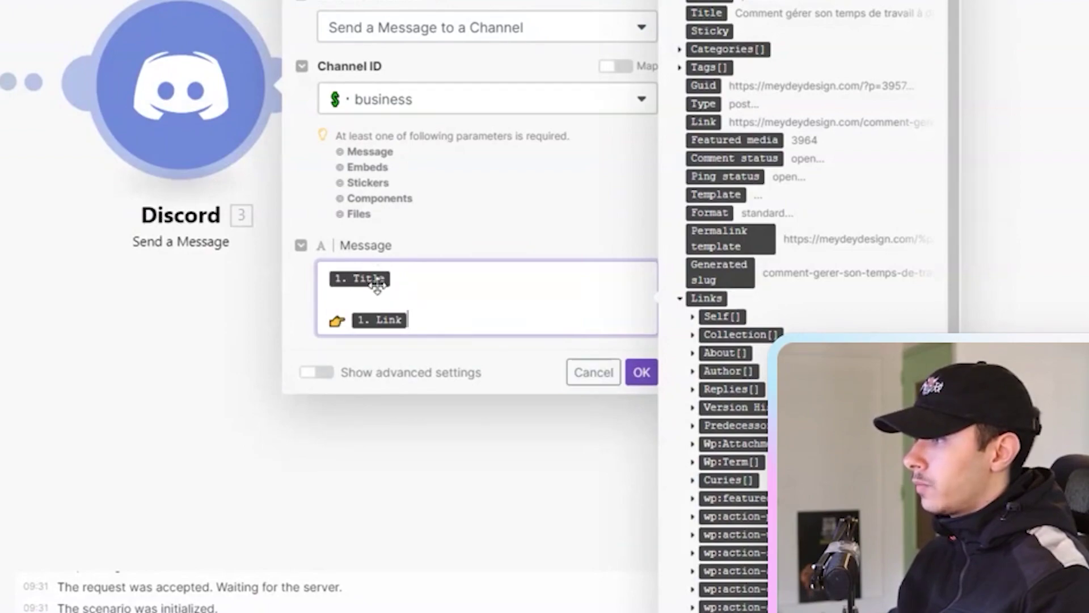
pyautogui.click(641, 374)
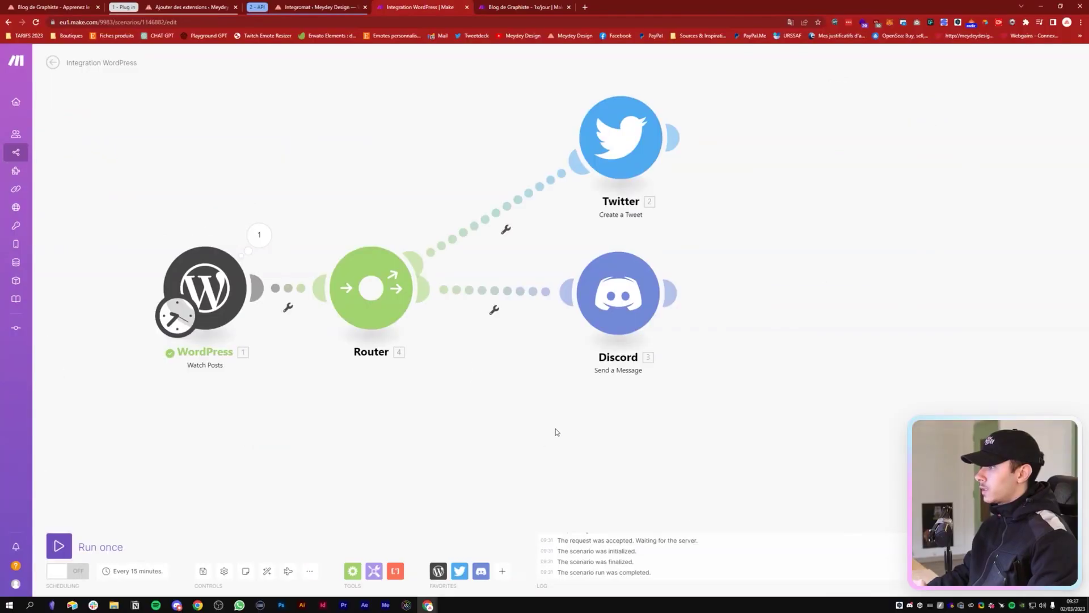
# Add a third route to the router with a Facebook Pages Create a Post module, searching the apps for "facebook"
pyautogui.rightClick(644, 418)
pyautogui.click(670, 426)
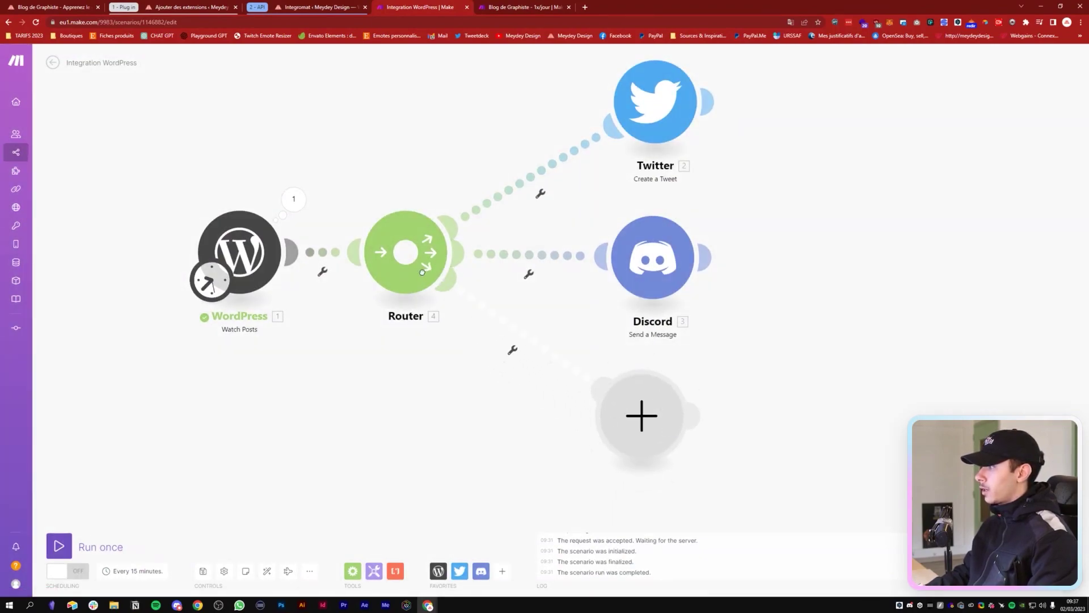
pyautogui.click(654, 434)
pyautogui.write('fa')
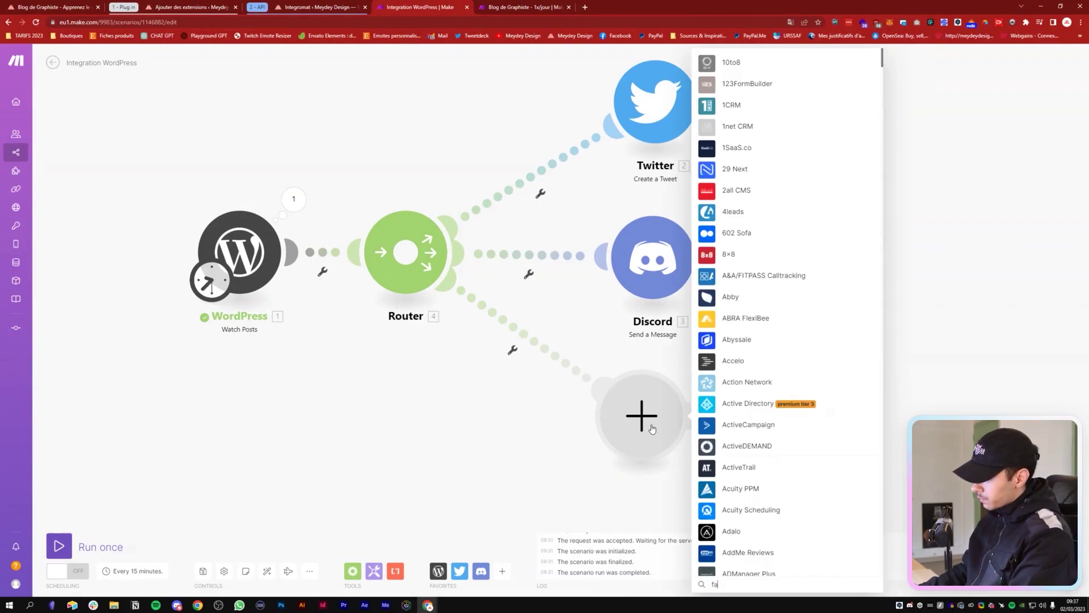
pyautogui.write('cebook')
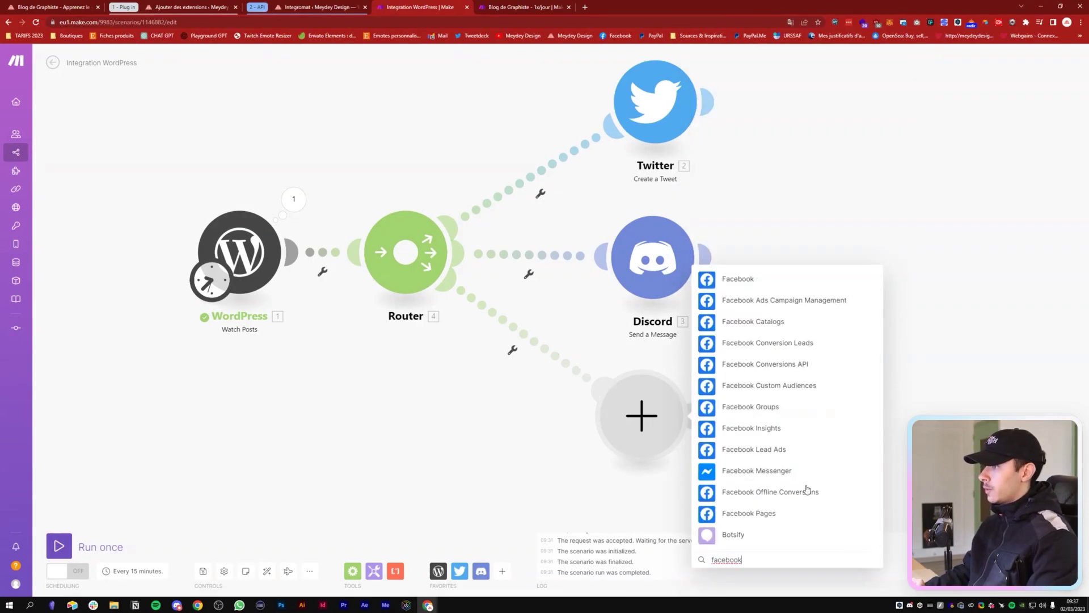
pyautogui.click(766, 514)
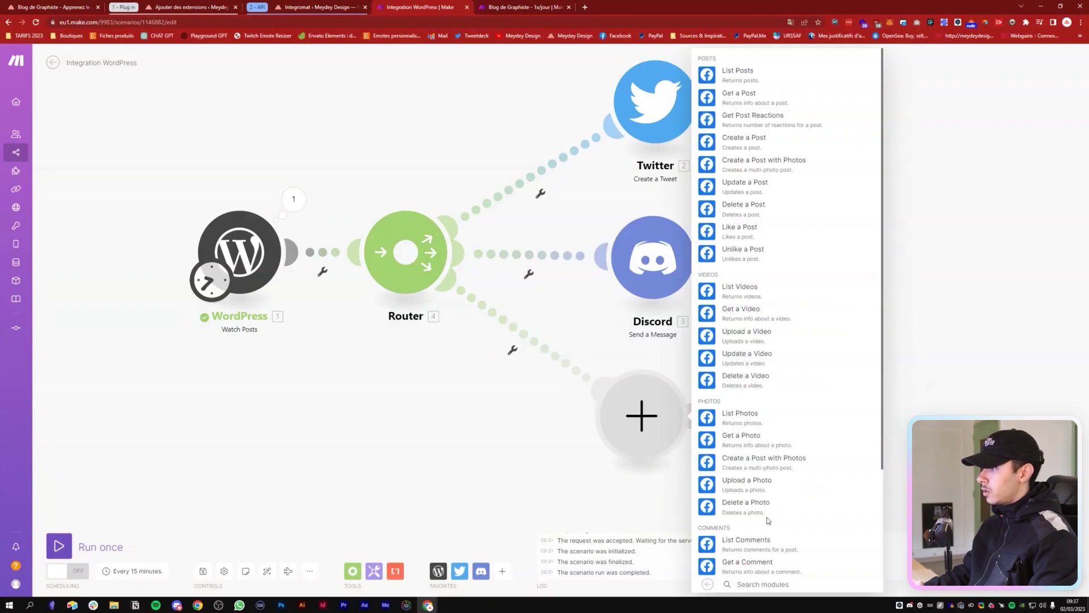
pyautogui.click(766, 150)
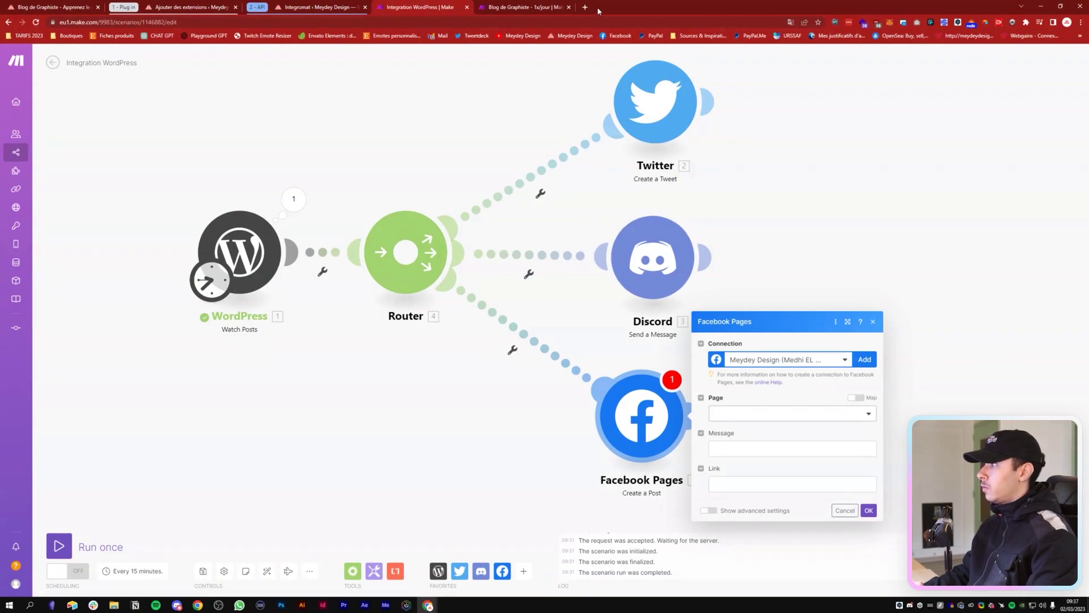
# Keep the existing Facebook connection, choose the page Meydey Design (Alès) and paste the copied Title, 👉 and Link content into Message
pyautogui.click(865, 360)
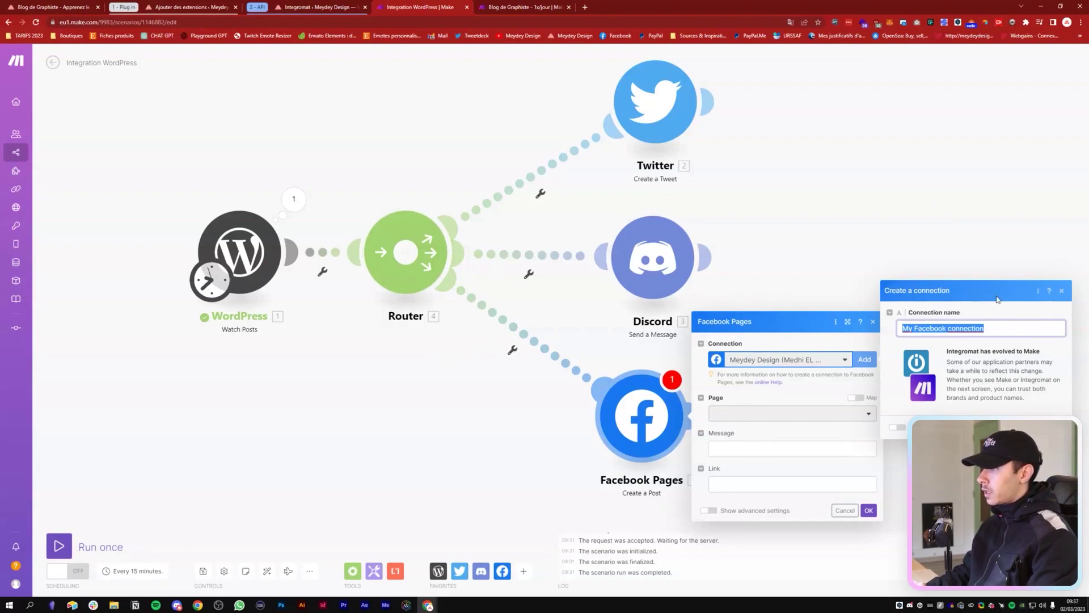
pyautogui.click(1061, 290)
pyautogui.click(741, 410)
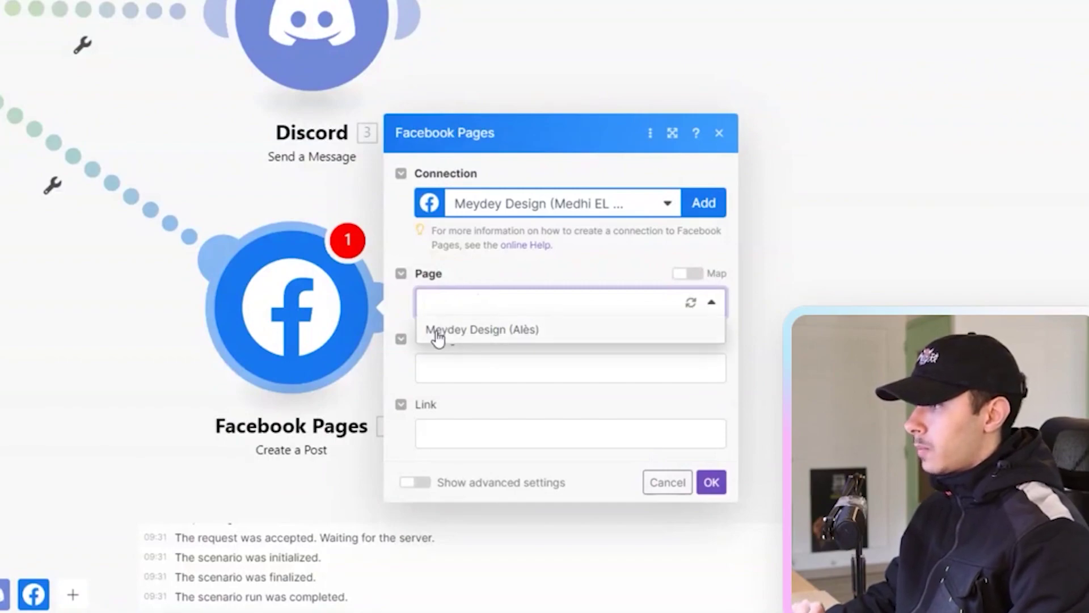
pyautogui.click(437, 331)
pyautogui.click(504, 368)
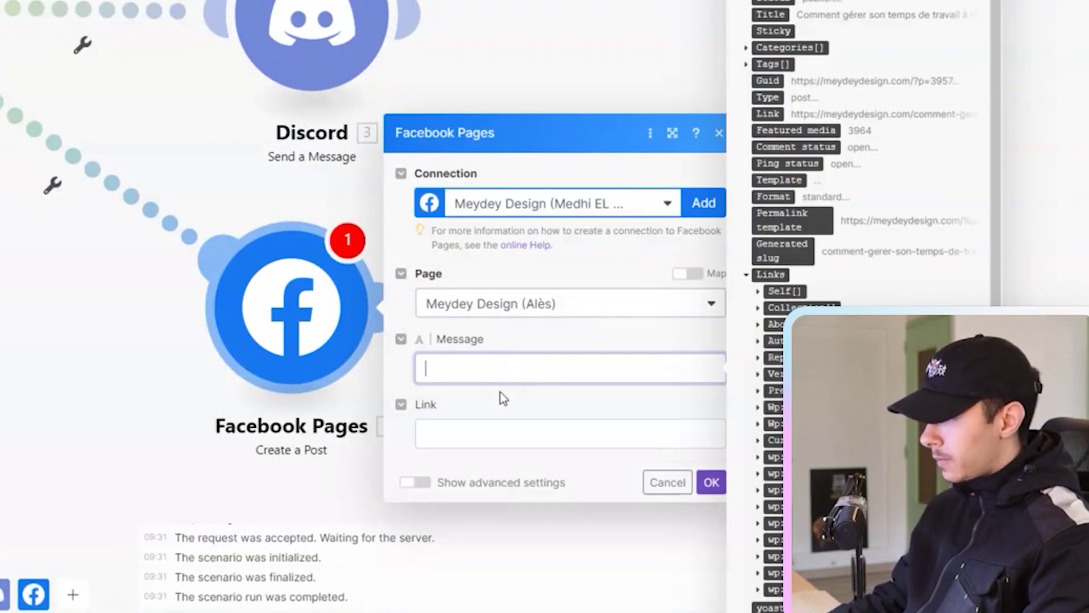
pyautogui.write('1. Title  👉 1. Link')
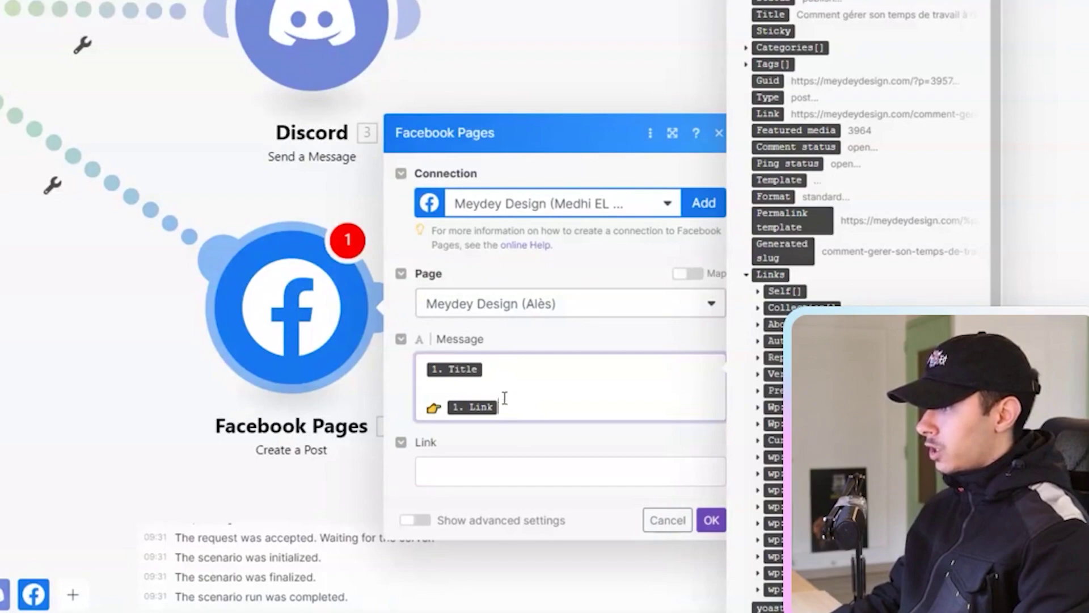
# Cut the Link item out of the Facebook post's Message
pyautogui.moveTo(504, 405); pyautogui.dragTo(459, 404)
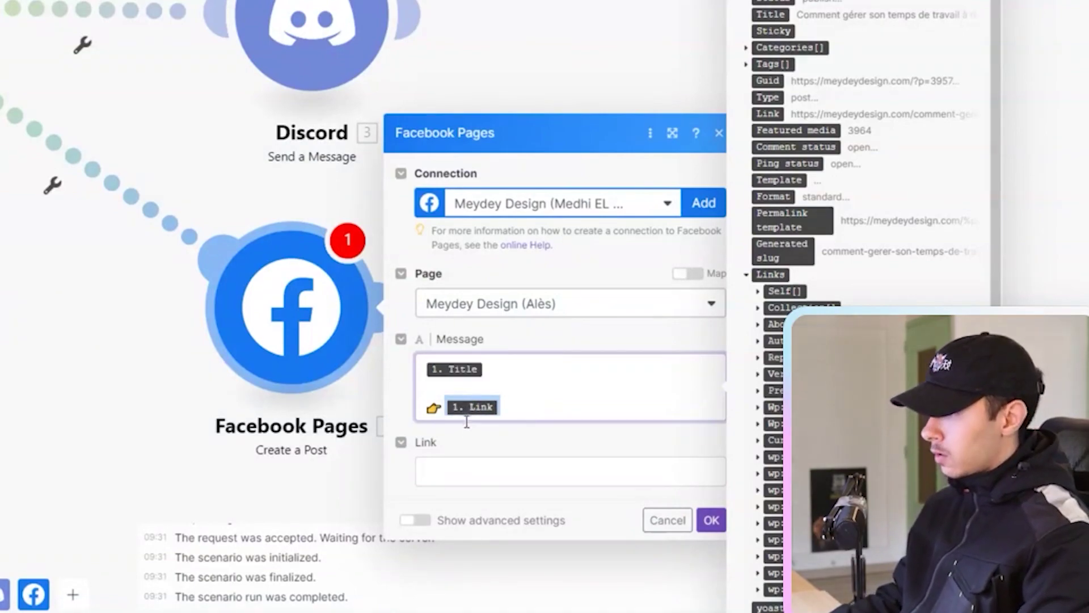
pyautogui.hotkey('ctrl', 'x')
pyautogui.click(476, 461)
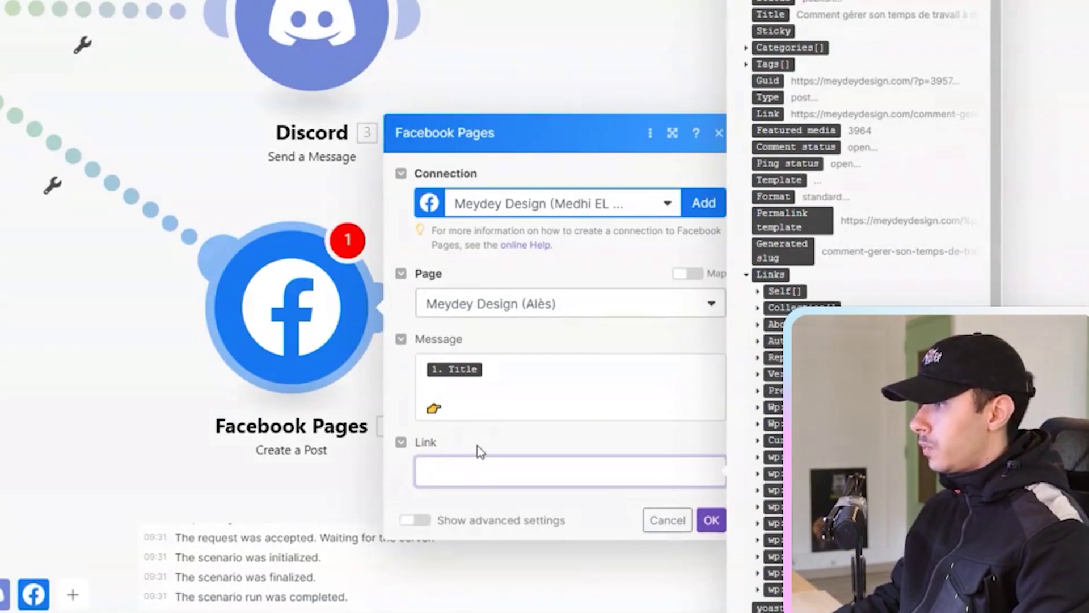
pyautogui.click(481, 405)
pyautogui.hotkey('ctrl', 'v')
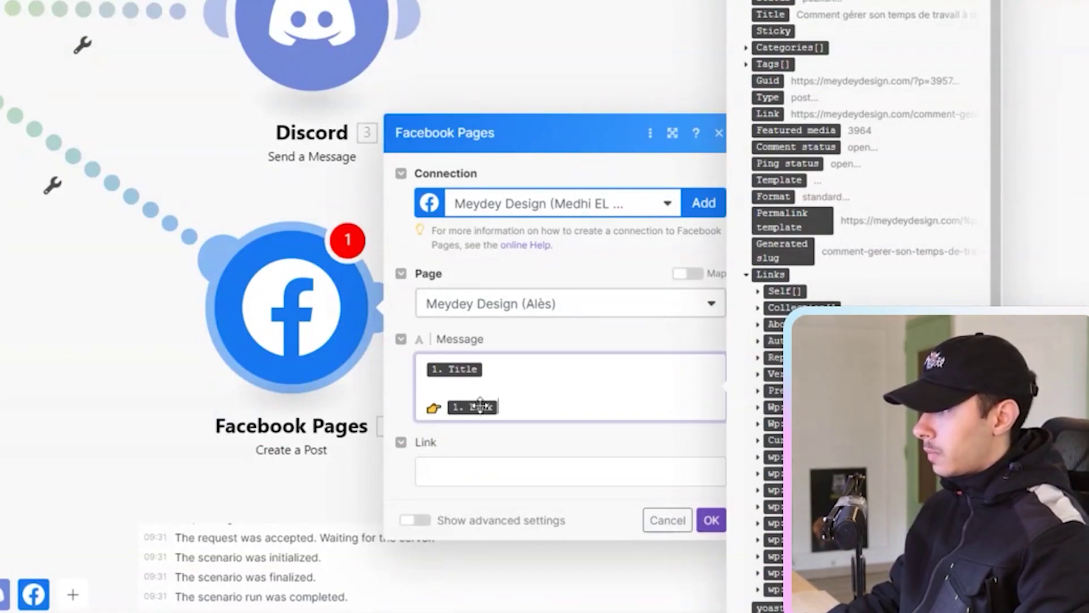
pyautogui.click(457, 408)
pyautogui.hotkey('ctrl', 'x')
# Map the WordPress Link item to the Link field, reduce the Message to the Title item and save the Facebook settings
pyautogui.click(516, 467)
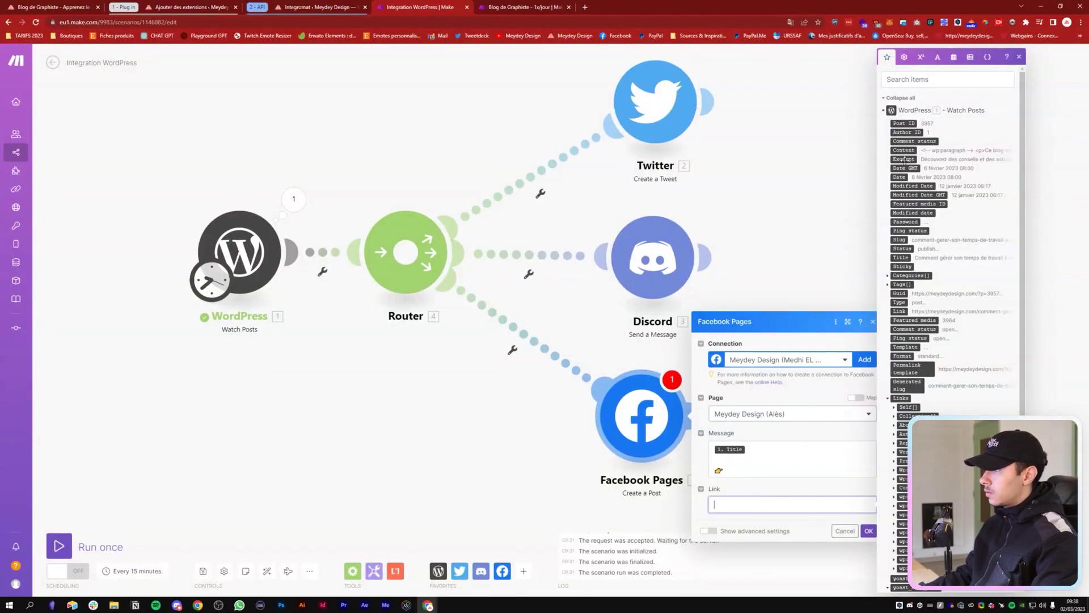
pyautogui.click(917, 82)
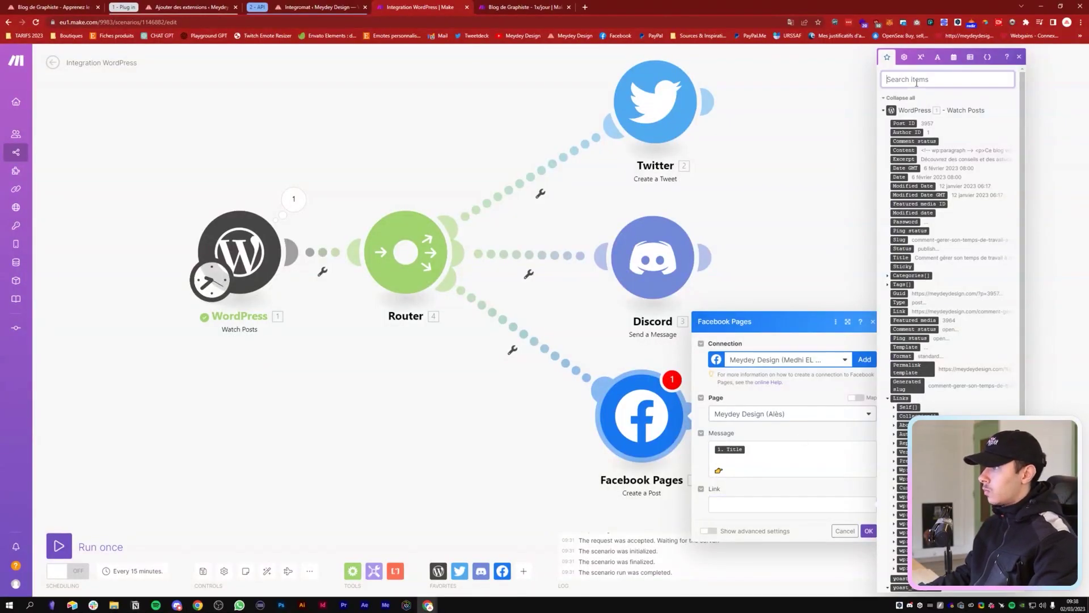
pyautogui.write('link')
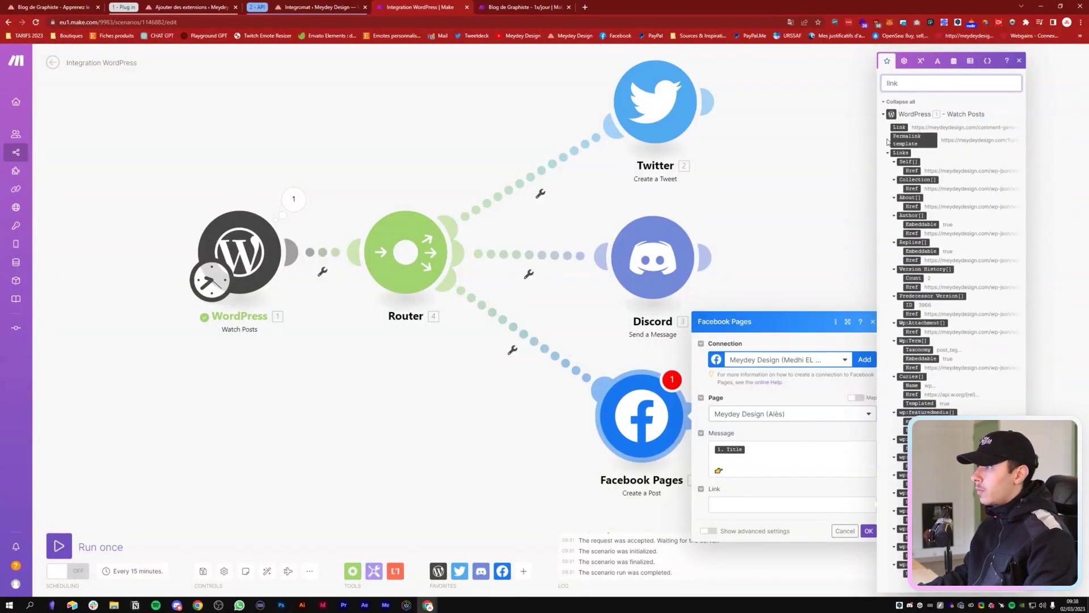
pyautogui.moveTo(900, 127); pyautogui.dragTo(754, 502)
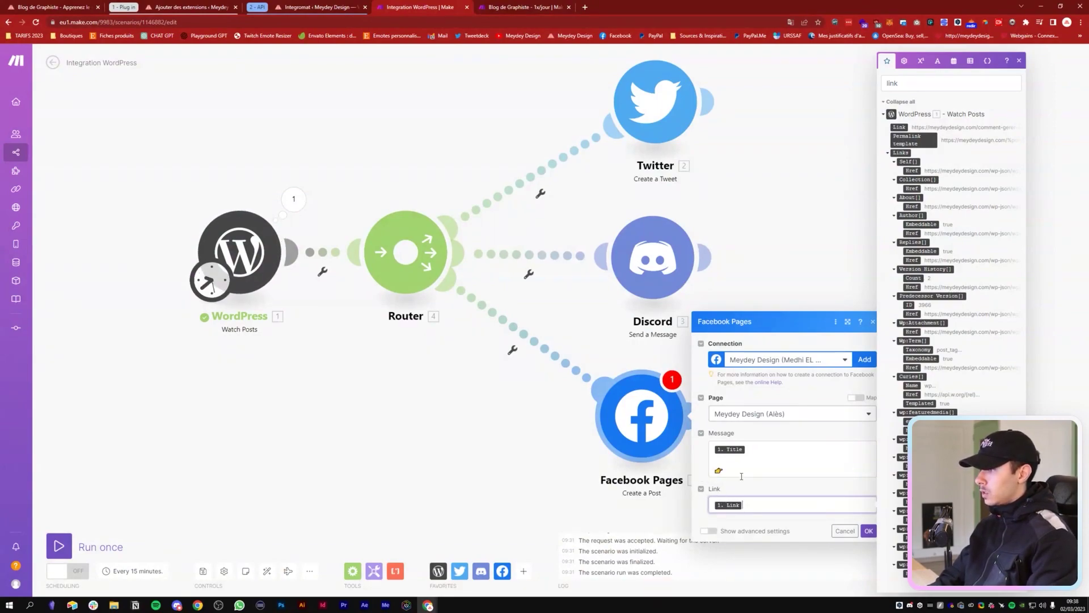
pyautogui.click(720, 461)
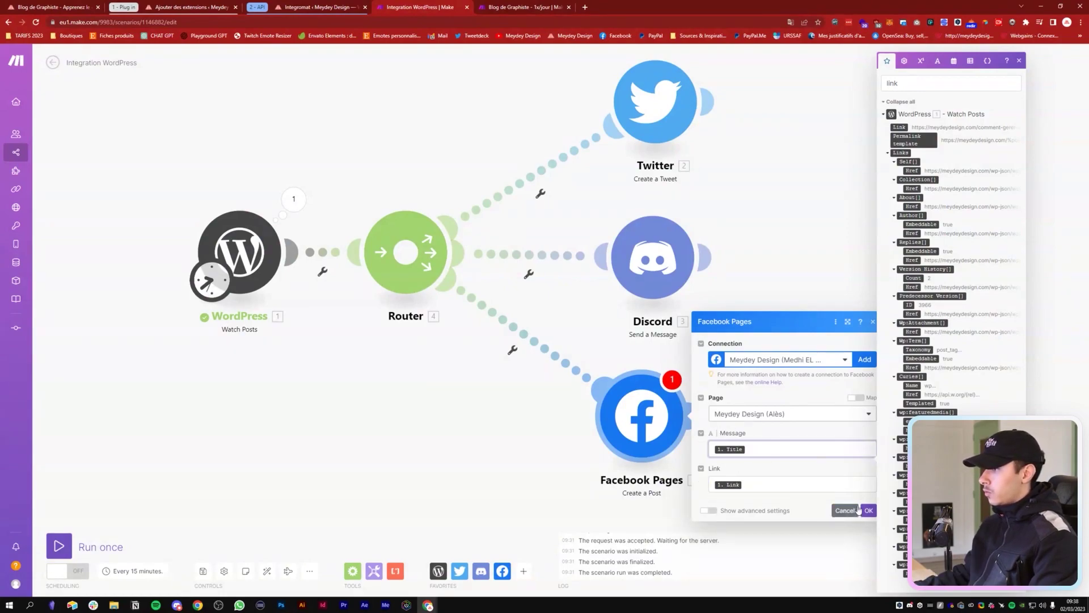
pyautogui.click(867, 512)
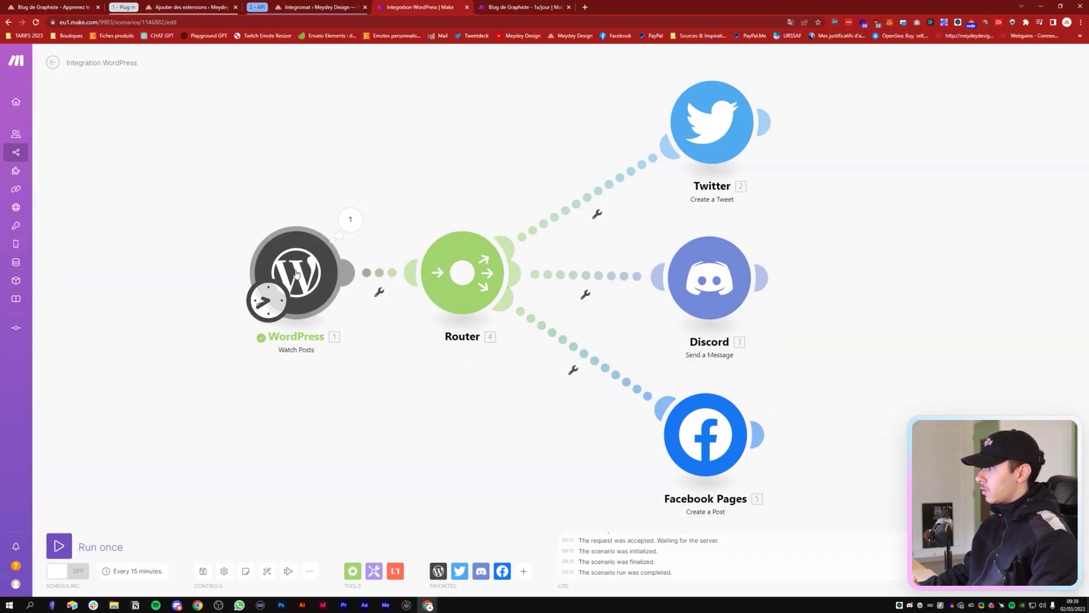
# Check the latest posts on the Twitter profile, the Facebook page and the Discord business channel before running the scenario
pyautogui.moveTo(195, 268); pyautogui.dragTo(200, 272)
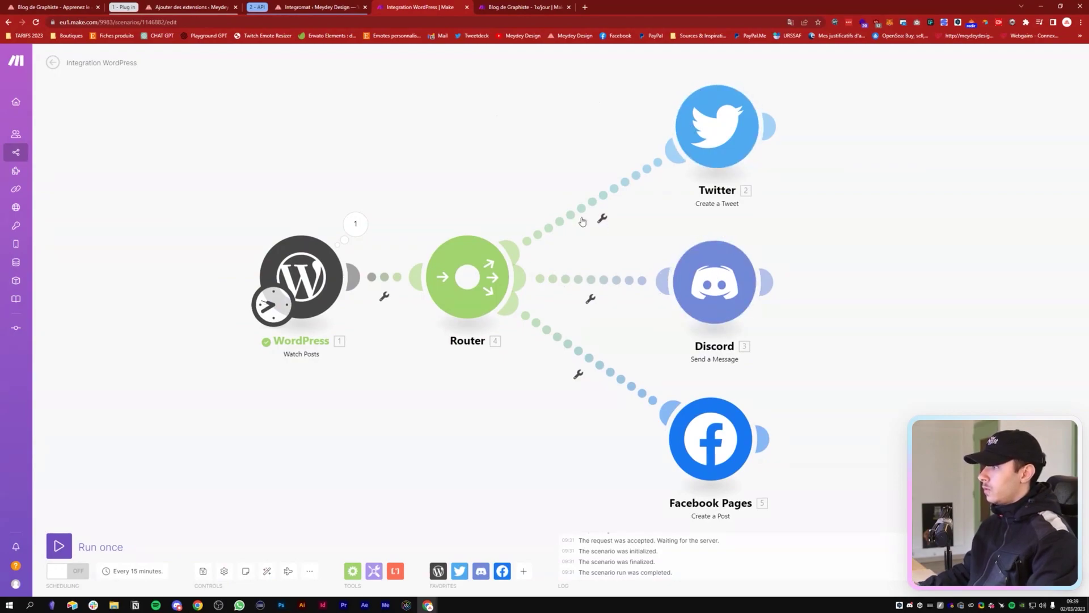
pyautogui.click(498, 9)
pyautogui.scroll(5, 136, 262)
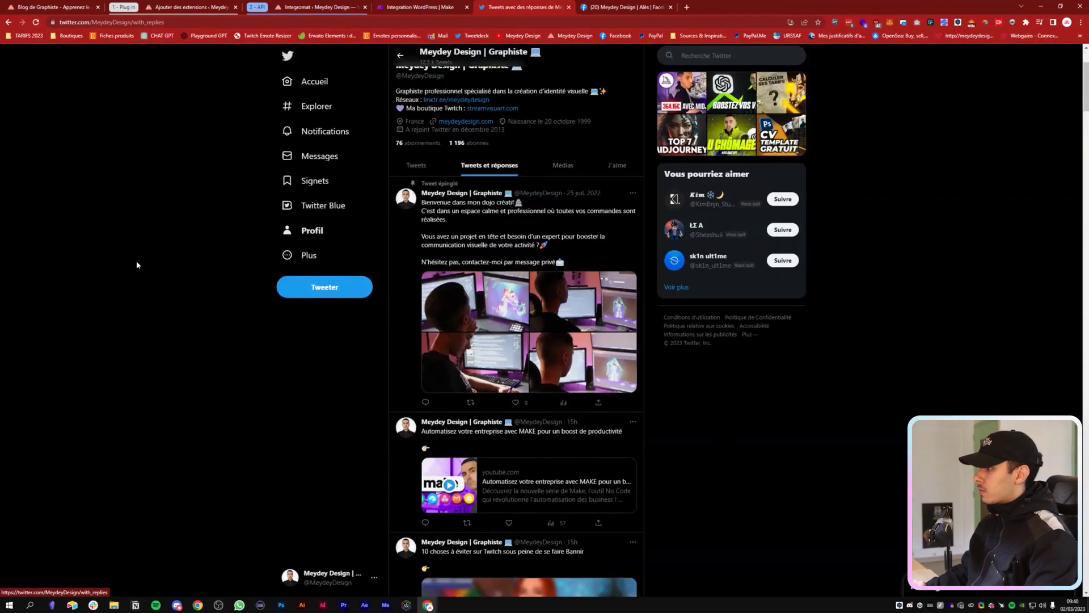
pyautogui.scroll(-1, 167, 230)
pyautogui.scroll(-2, 336, 359)
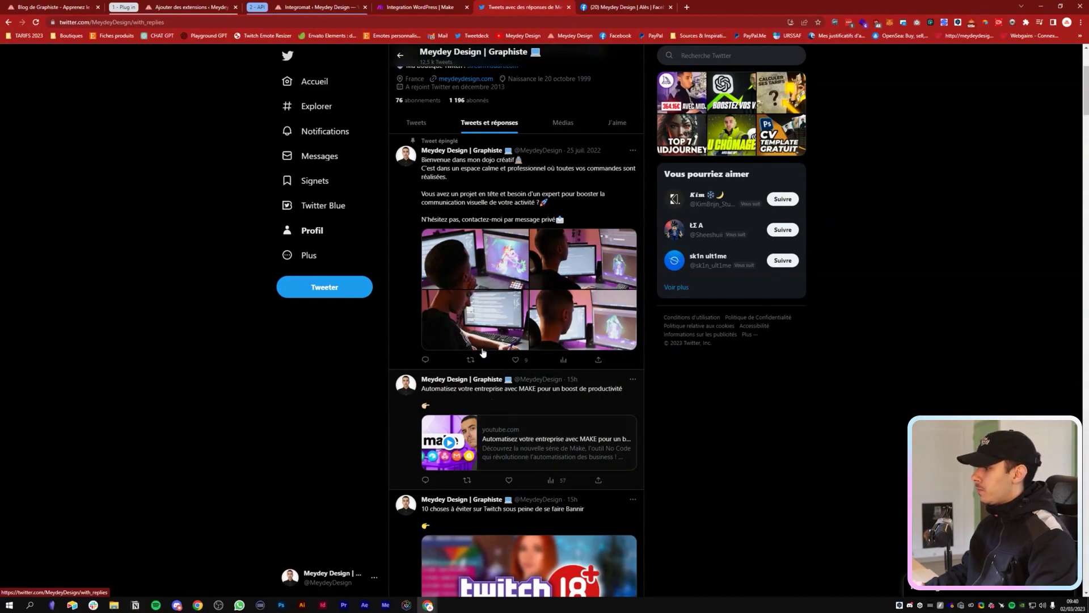
pyautogui.hotkey('ctrl', 'Tab')
pyautogui.scroll(-4, 417, 413)
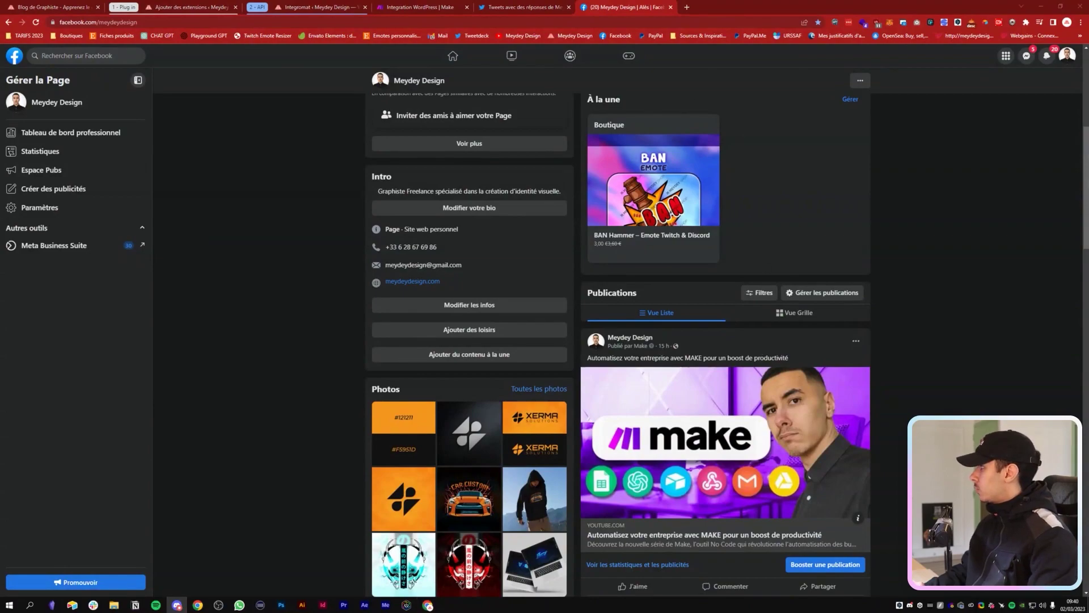
pyautogui.hotkey('alt', 'Tab')
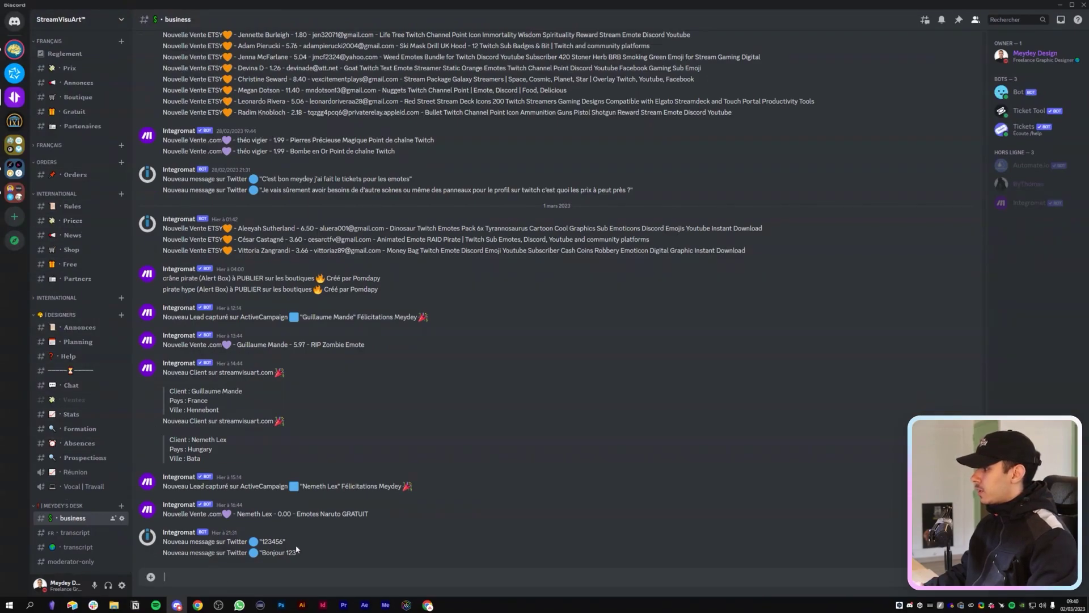
pyautogui.moveTo(307, 557)
pyautogui.mouseDown()
pyautogui.moveTo(164, 550)
pyautogui.moveTo(187, 536)
pyautogui.moveTo(304, 556)
pyautogui.mouseUp()
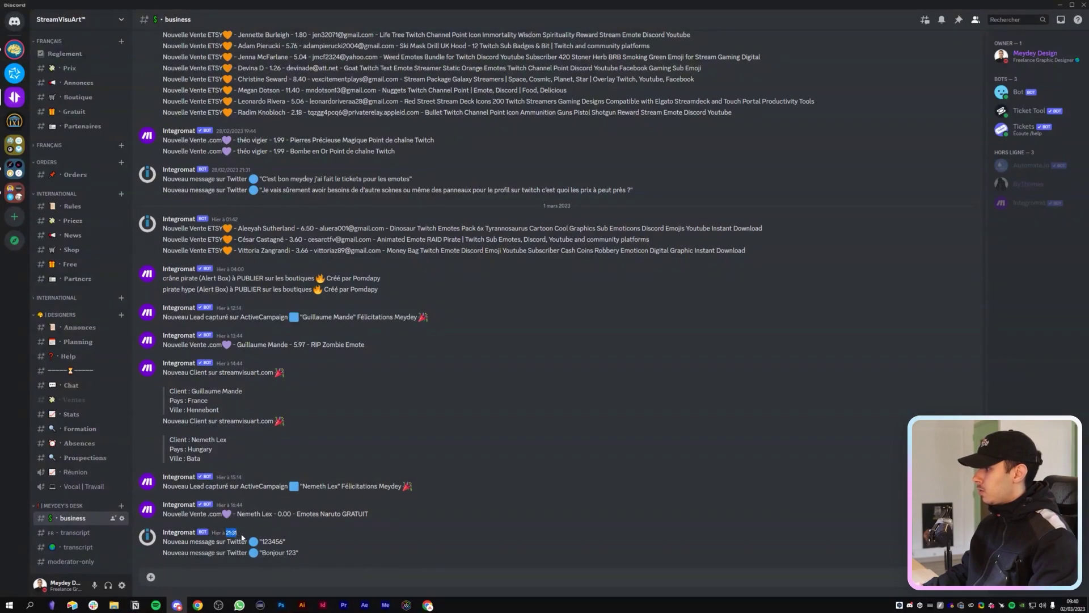
pyautogui.click(1060, 5)
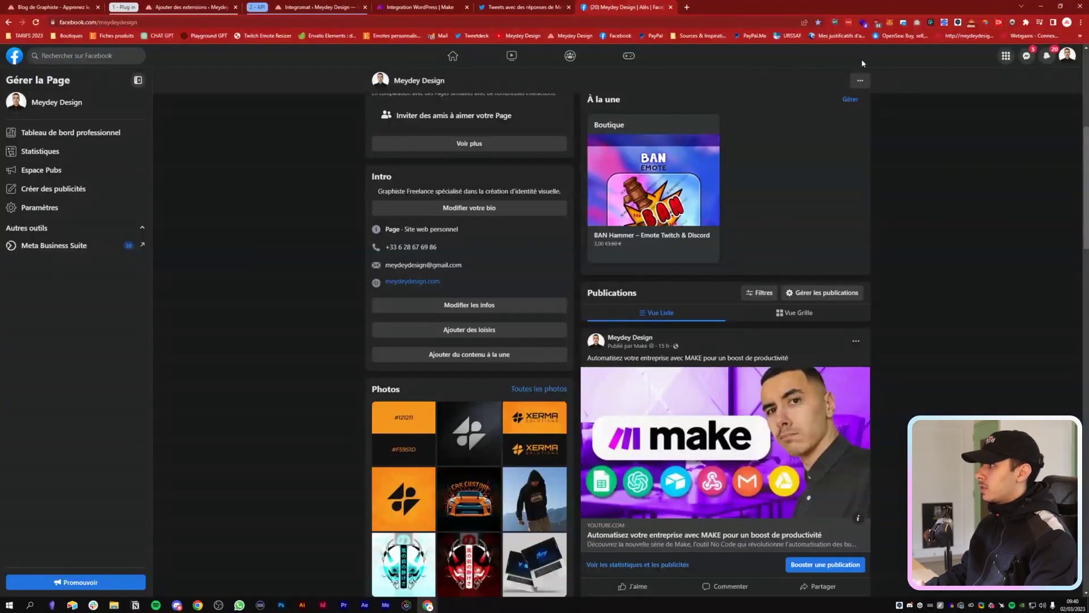
# Return to the Integration WordPress scenario in Make and run it once
pyautogui.click(483, 7)
pyautogui.click(454, 7)
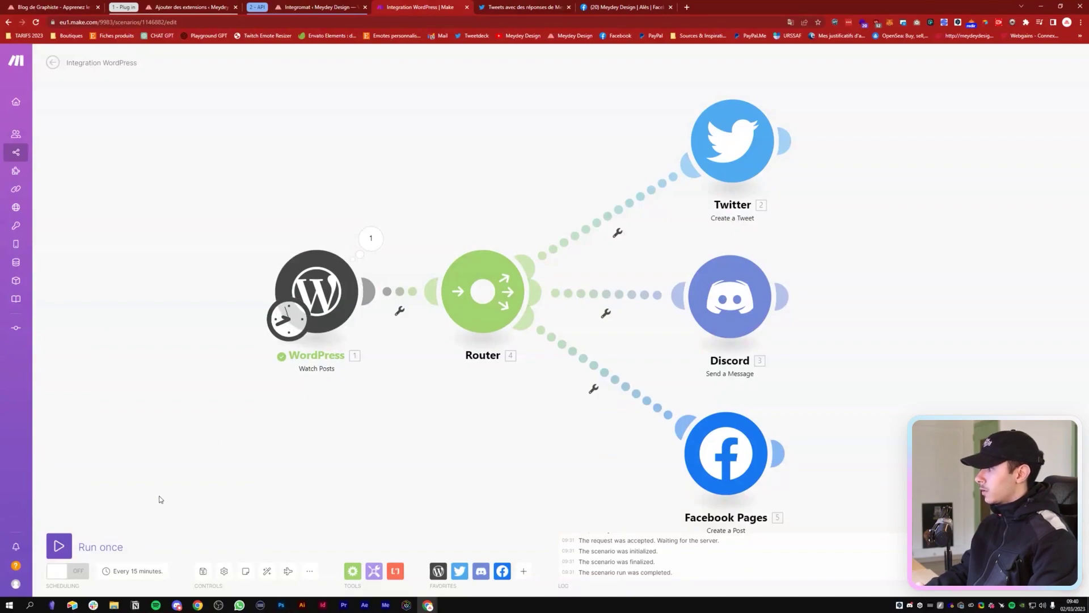
pyautogui.click(59, 547)
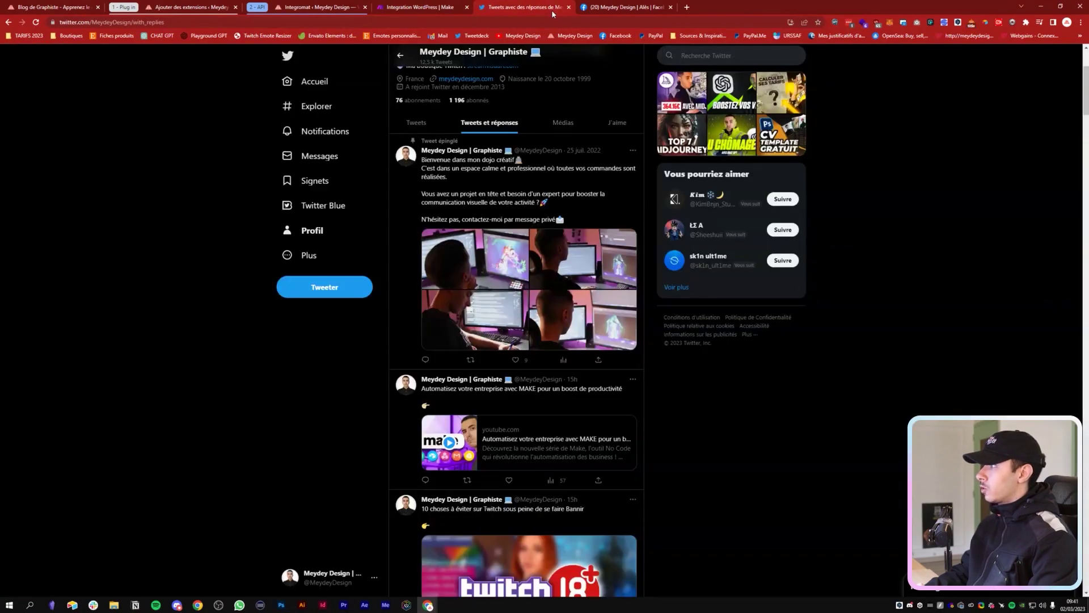
# Reload the Twitter profile and delete the new tweet "La souris sans fil idéale pour les graphistes freelances"
pyautogui.click(519, 7)
pyautogui.click(35, 22)
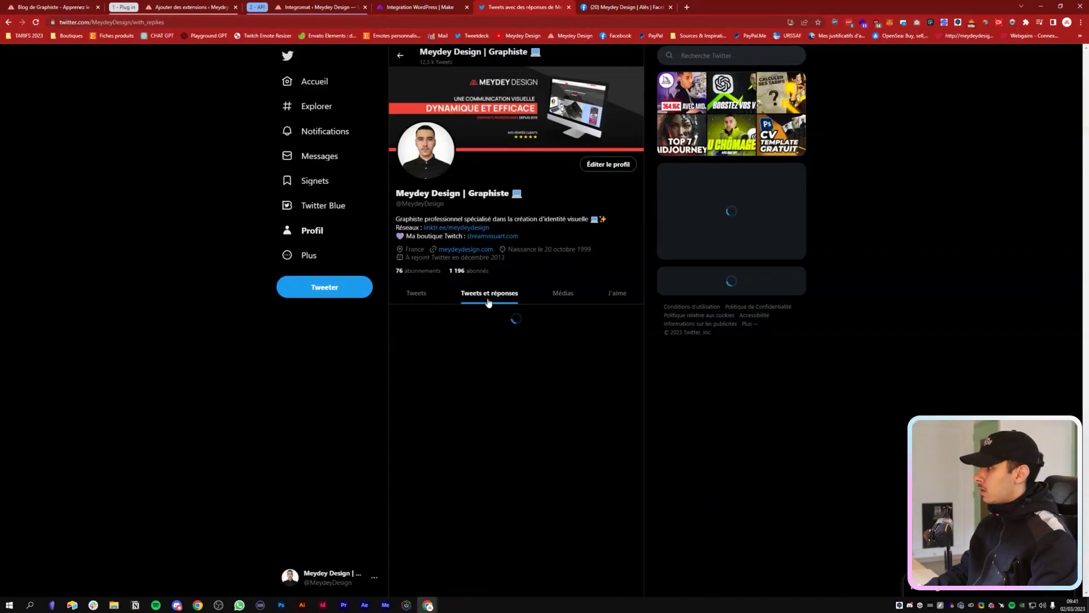
pyautogui.scroll(-3, 369, 352)
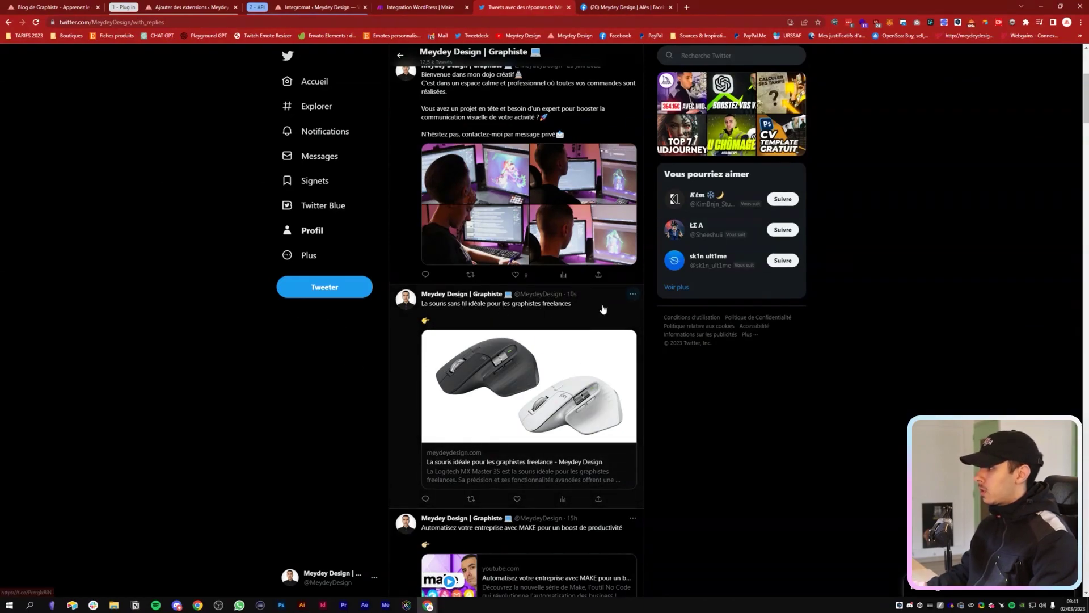
pyautogui.click(630, 301)
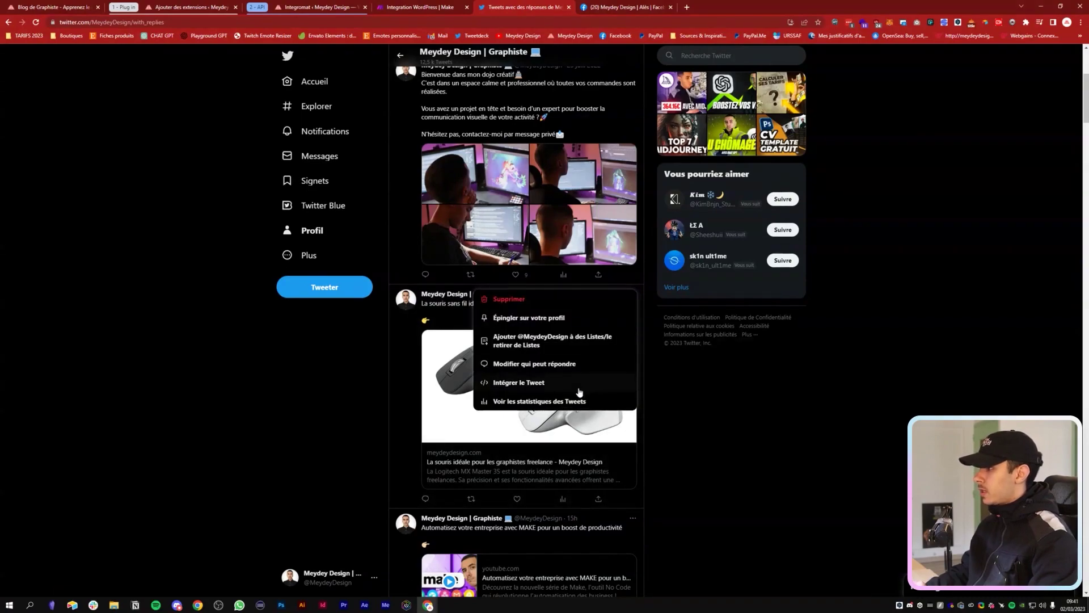
pyautogui.click(547, 313)
pyautogui.click(560, 343)
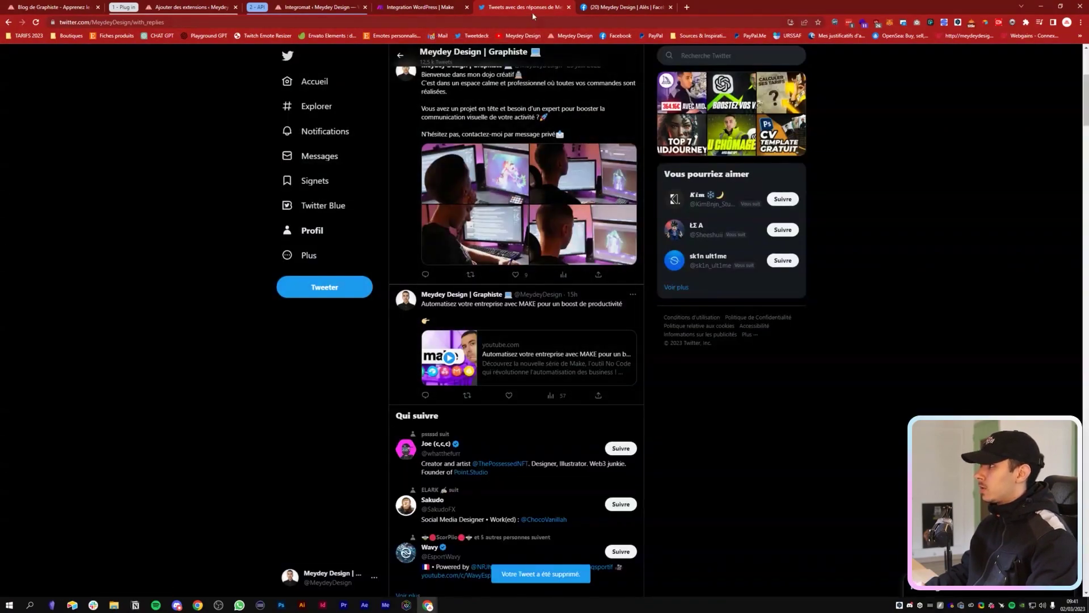
# Close the Twitter page, reload the Facebook page and move the new wireless mouse post to the trash
pyautogui.click(571, 7)
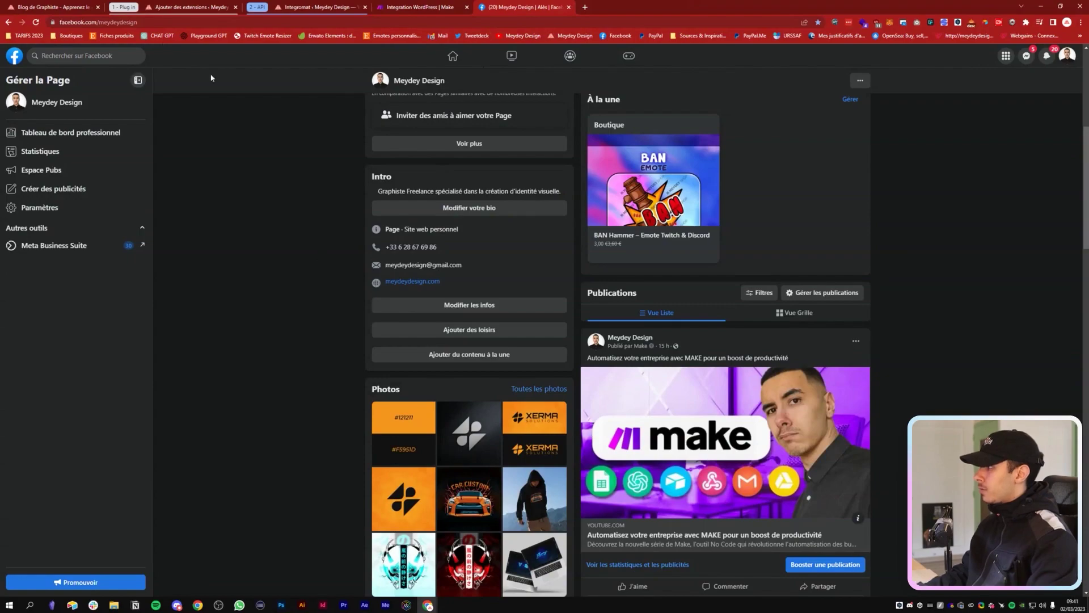
pyautogui.click(35, 23)
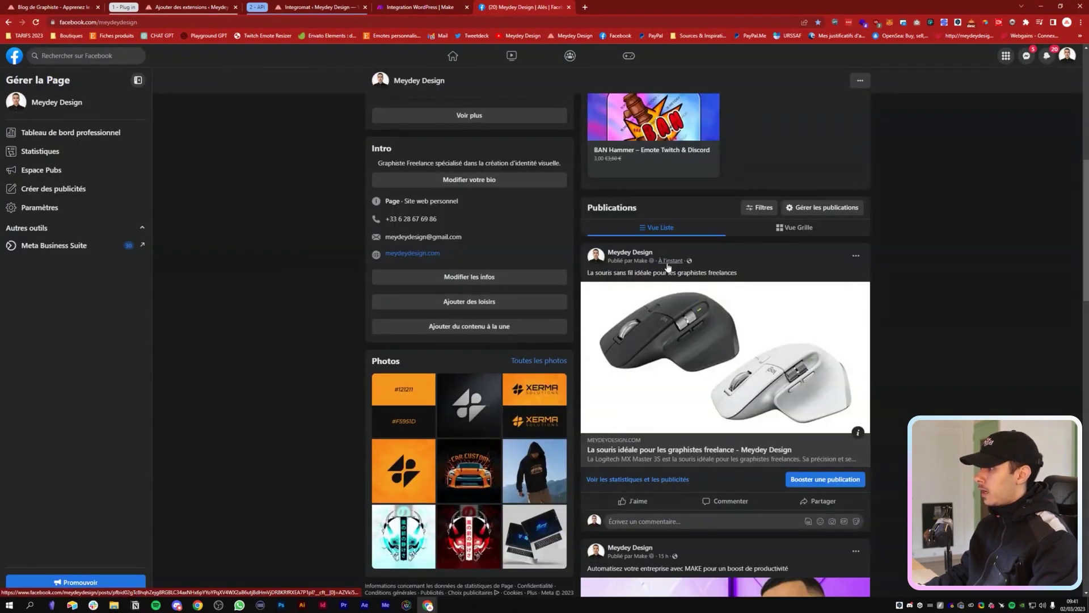
pyautogui.click(855, 255)
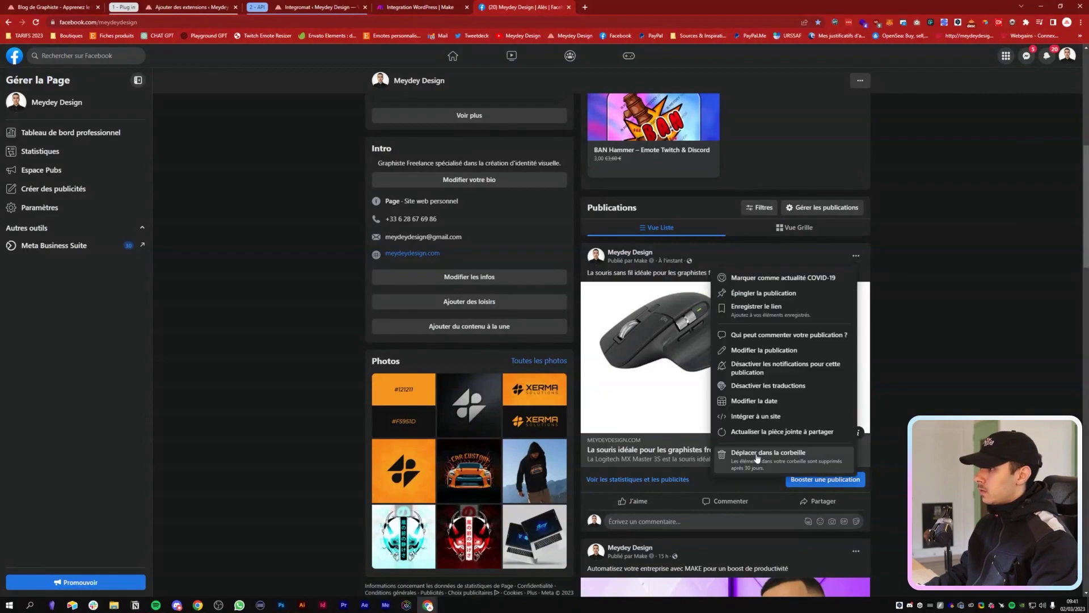
pyautogui.click(759, 457)
pyautogui.click(608, 350)
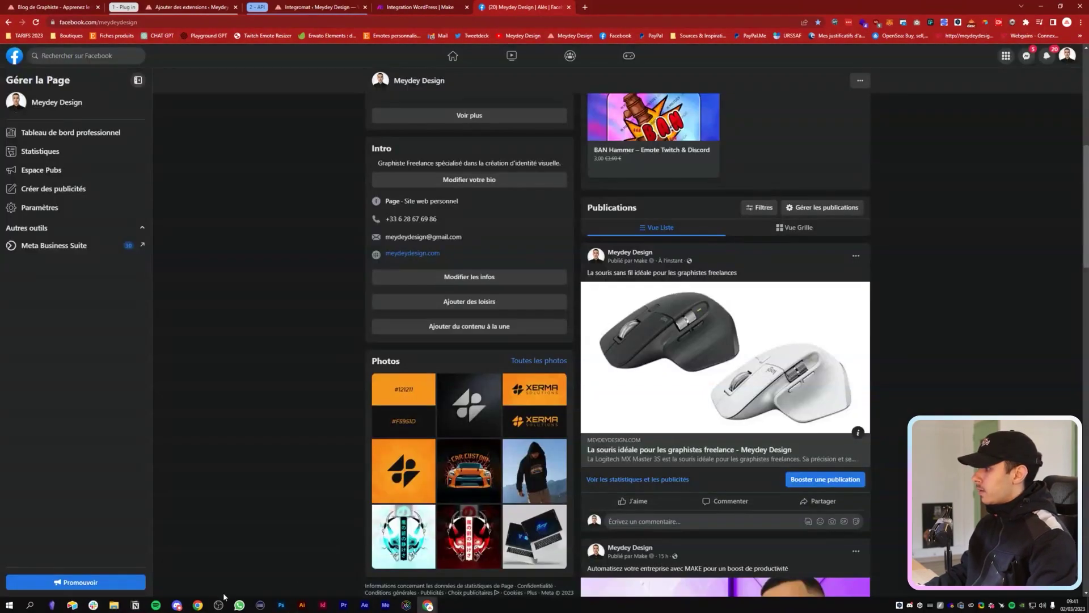
# Switch to Discord and review the new wireless mouse message, its article link and its preview in the business channel
pyautogui.click(177, 605)
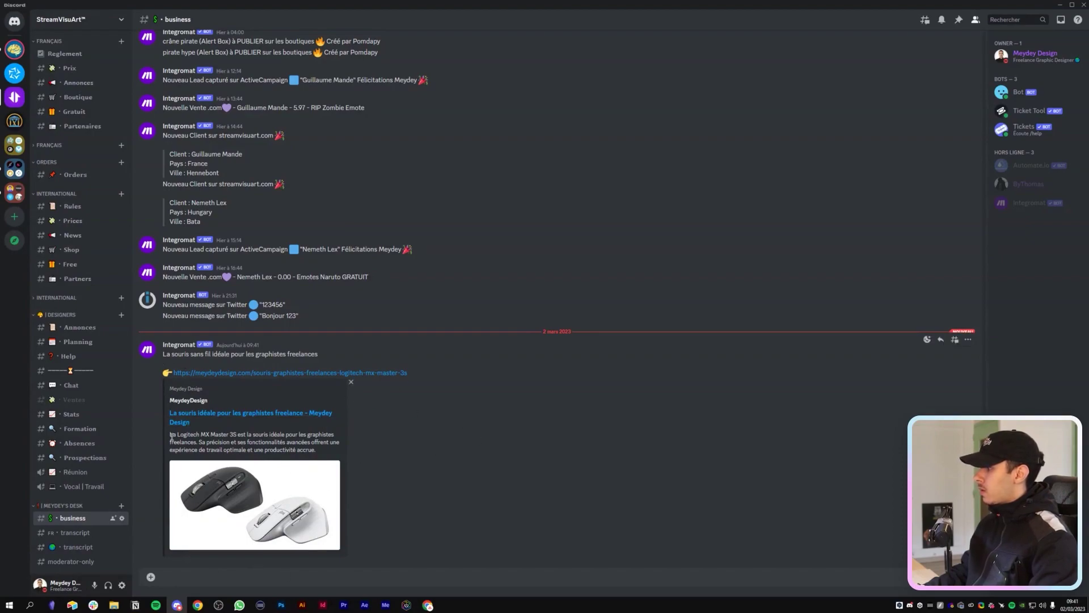
pyautogui.moveTo(171, 435); pyautogui.dragTo(316, 450)
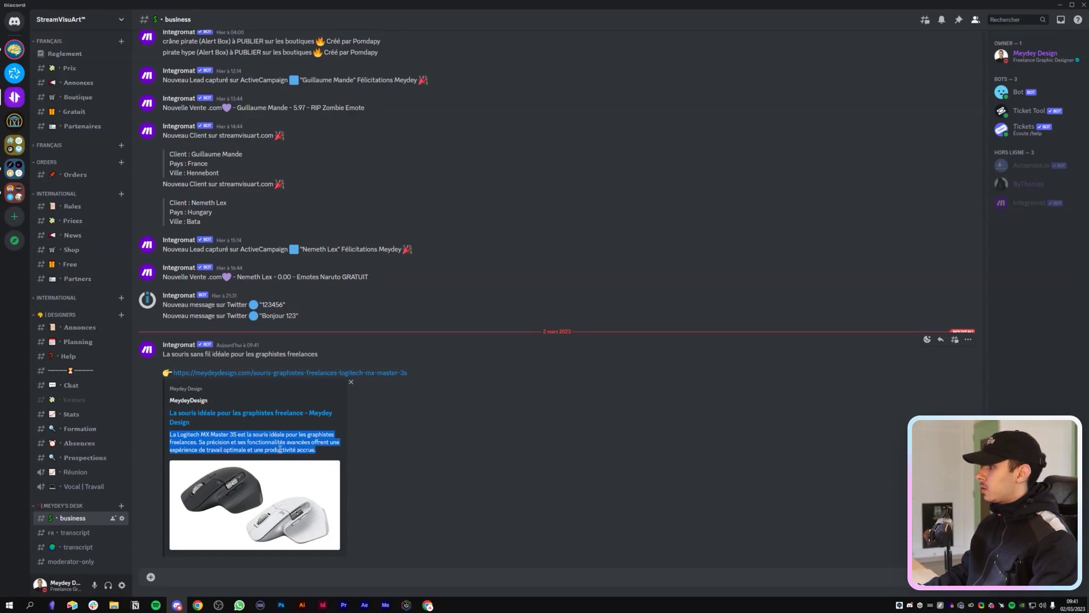
pyautogui.moveTo(167, 412); pyautogui.dragTo(192, 423)
pyautogui.click(501, 445)
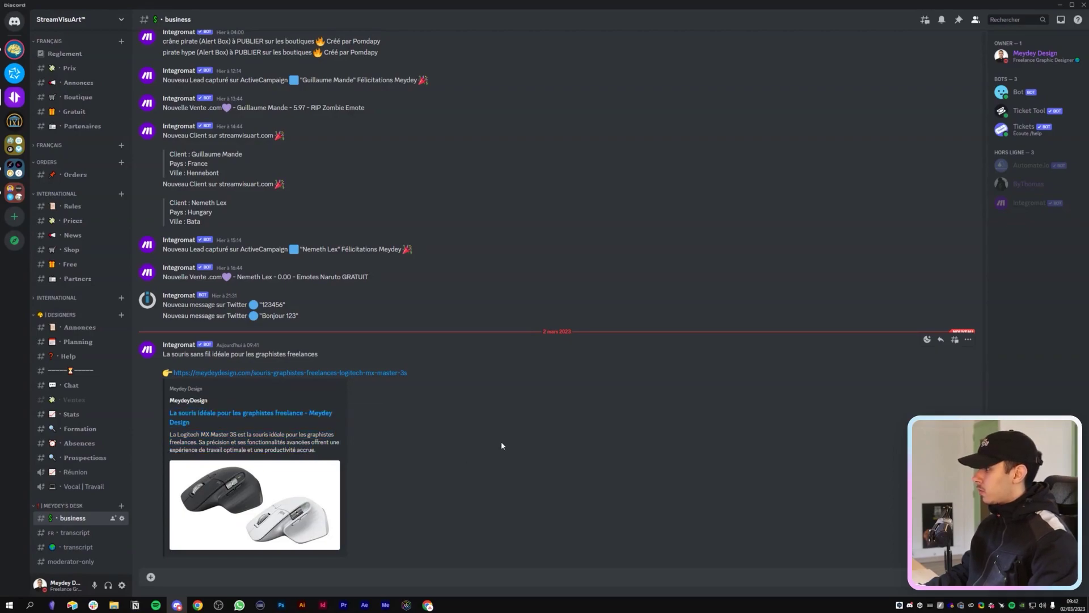
pyautogui.scroll(5, 777, 397)
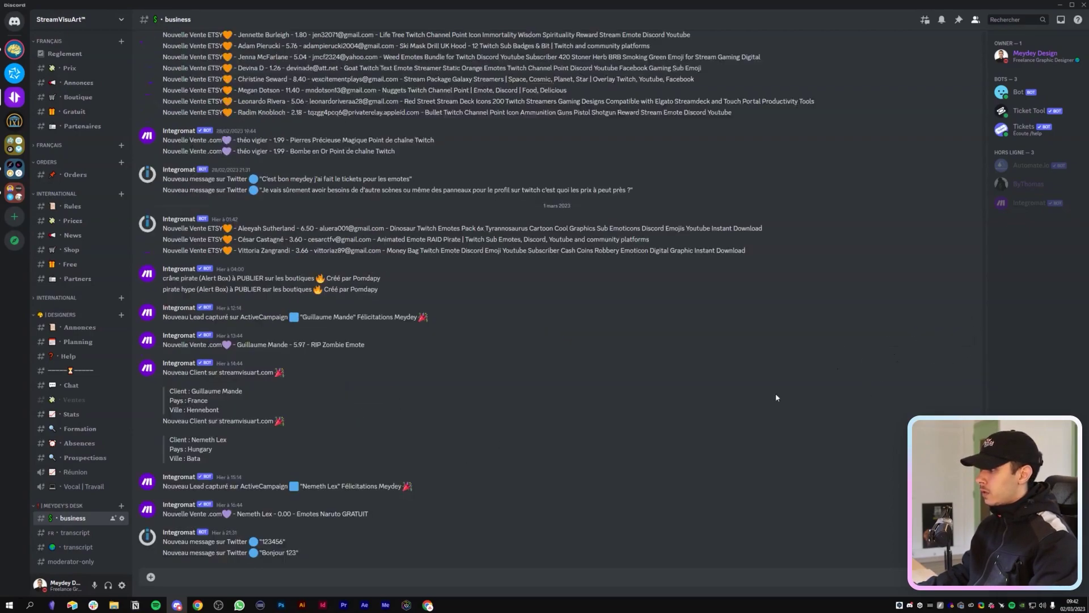
# Return to the scenario in Make and schedule it by days of the week, on Monday and Thursday
pyautogui.hotkey('alt', 'Tab')
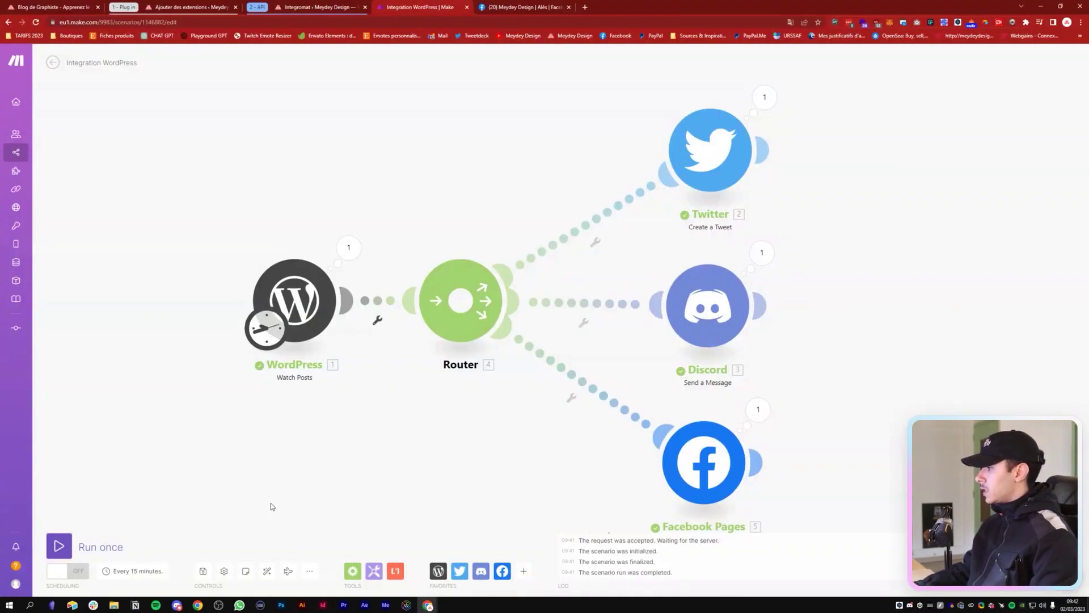
pyautogui.click(127, 571)
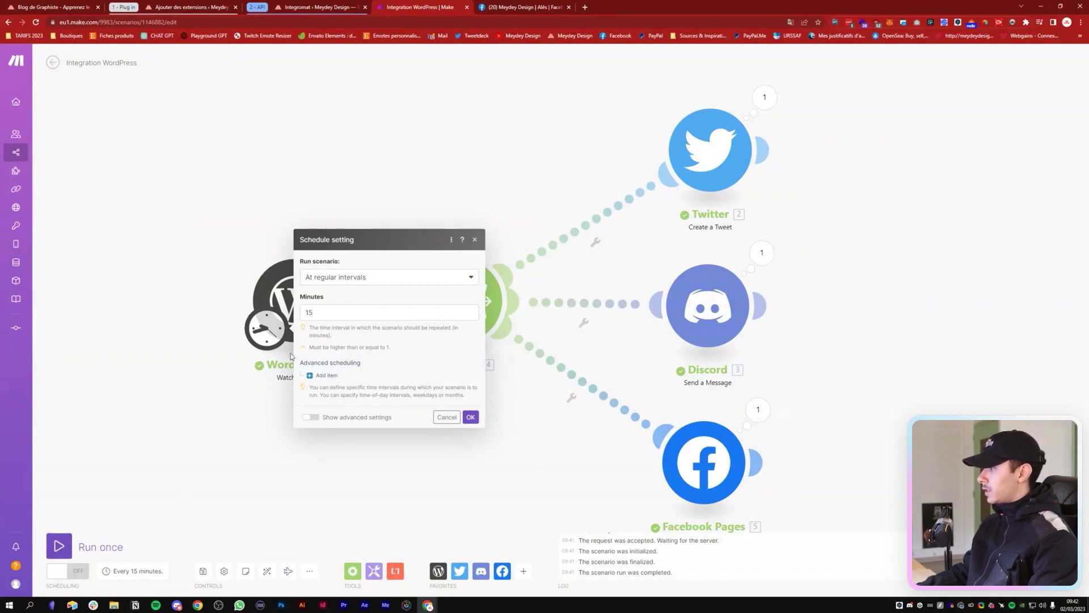
pyautogui.click(344, 285)
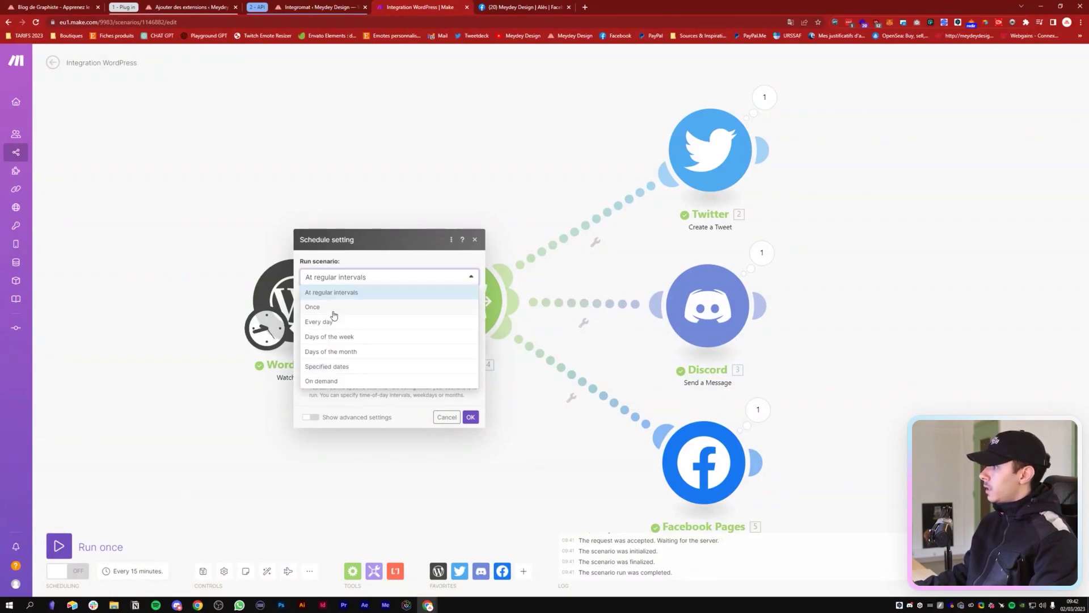
pyautogui.click(340, 337)
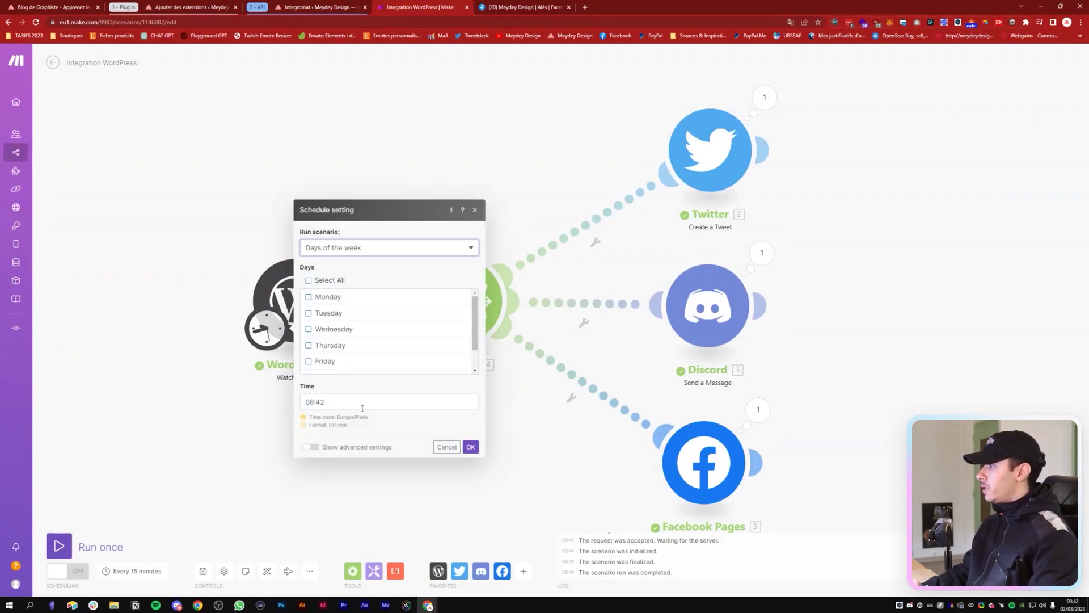
pyautogui.click(309, 298)
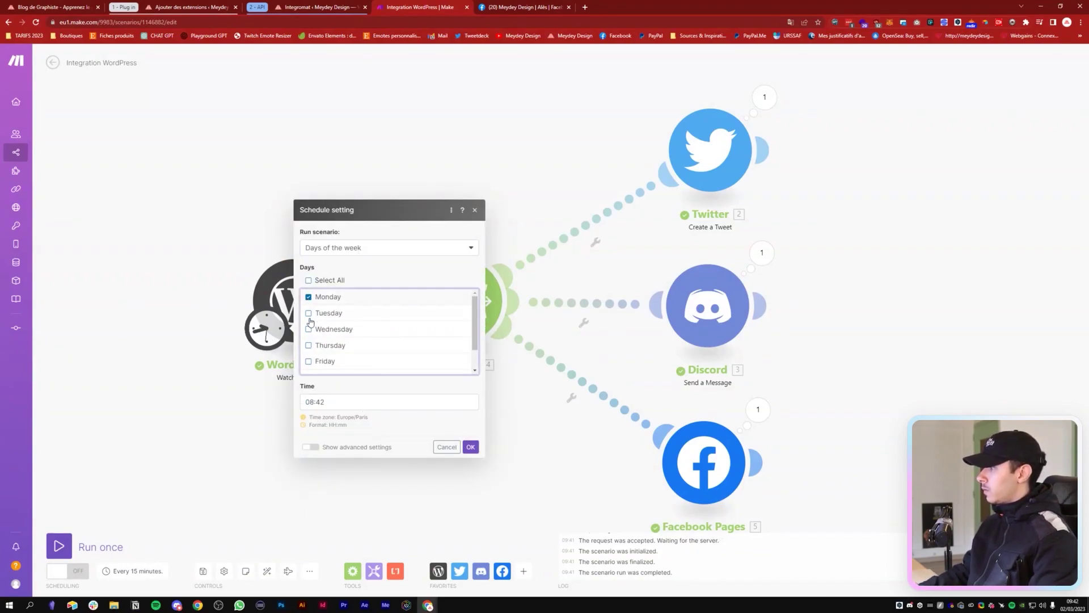
pyautogui.click(332, 347)
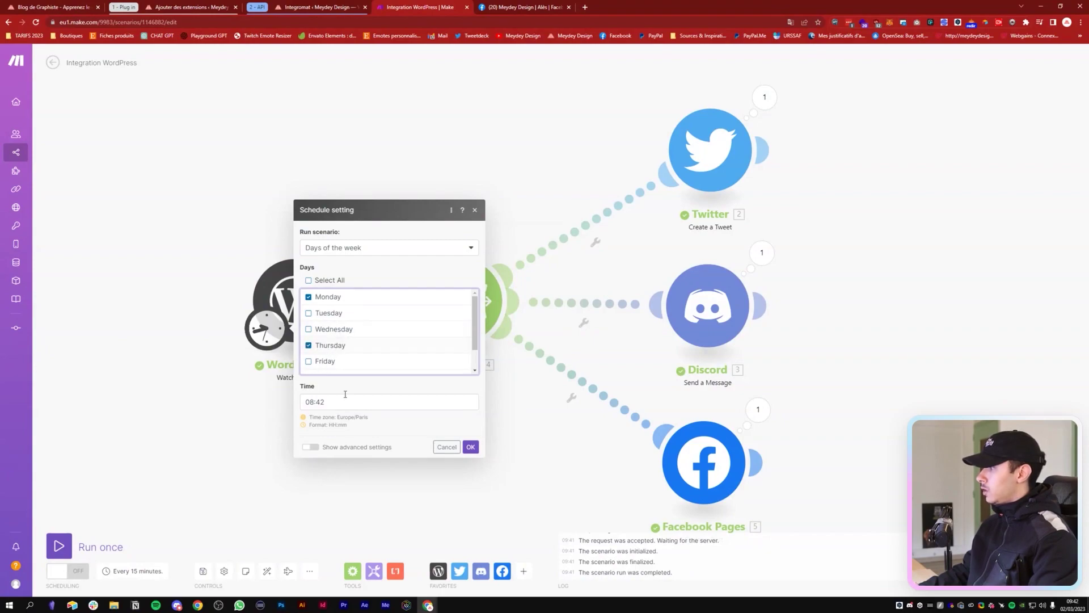
# Set the scheduled run time to 08:05, save the schedule and switch scheduling on
pyautogui.click(310, 402)
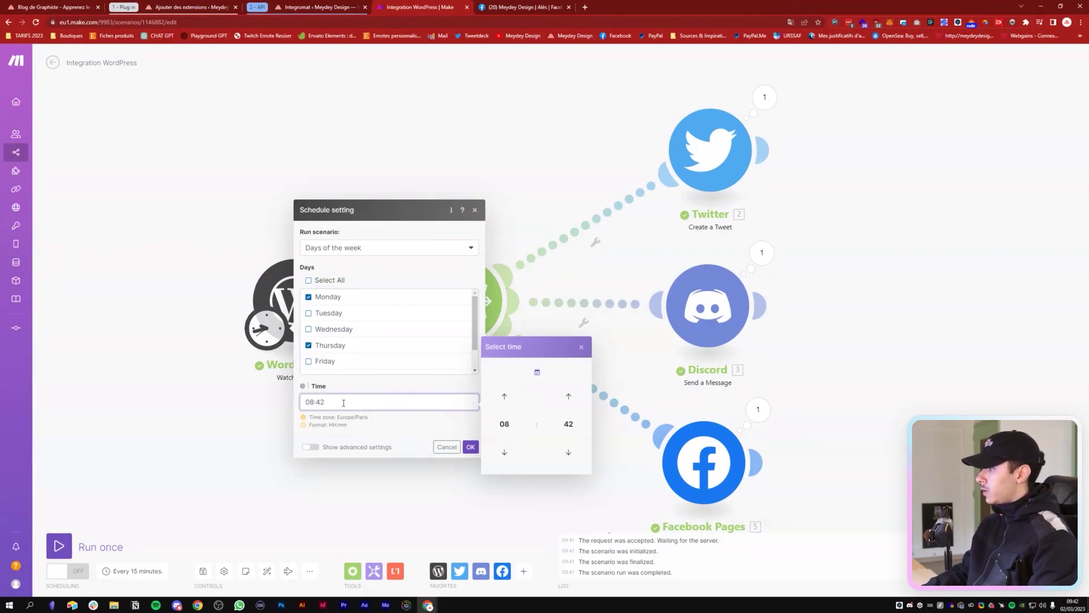
pyautogui.moveTo(344, 403); pyautogui.dragTo(319, 404)
pyautogui.write('05')
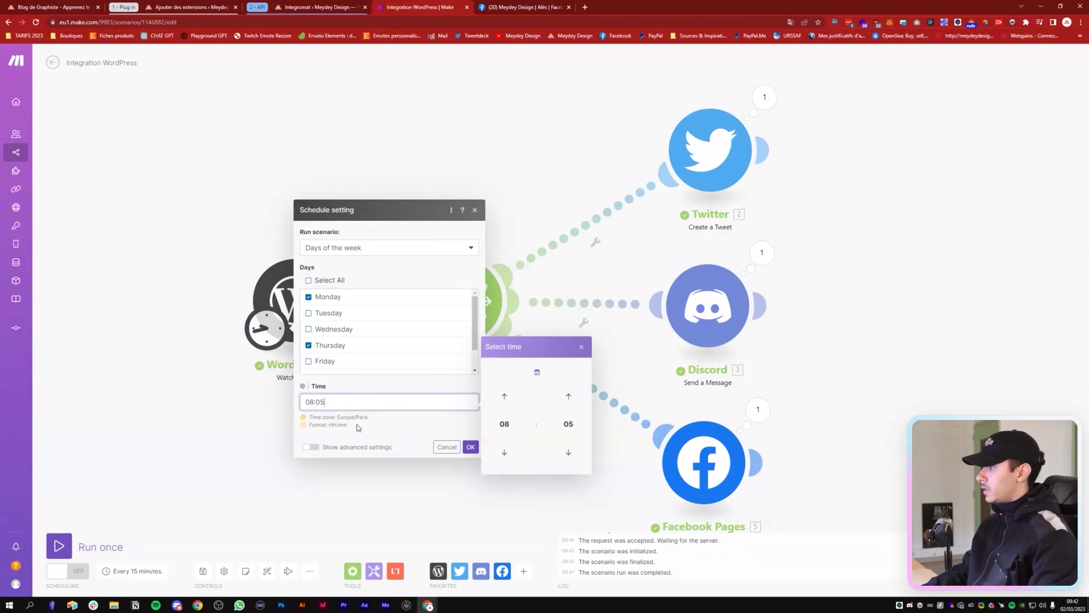
pyautogui.click(471, 448)
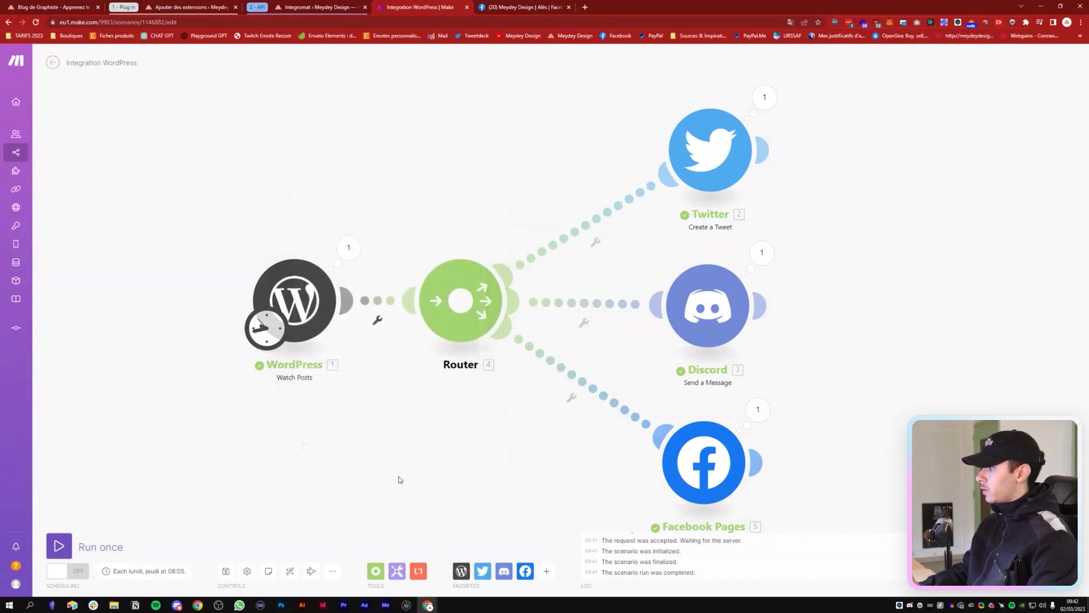
pyautogui.click(66, 573)
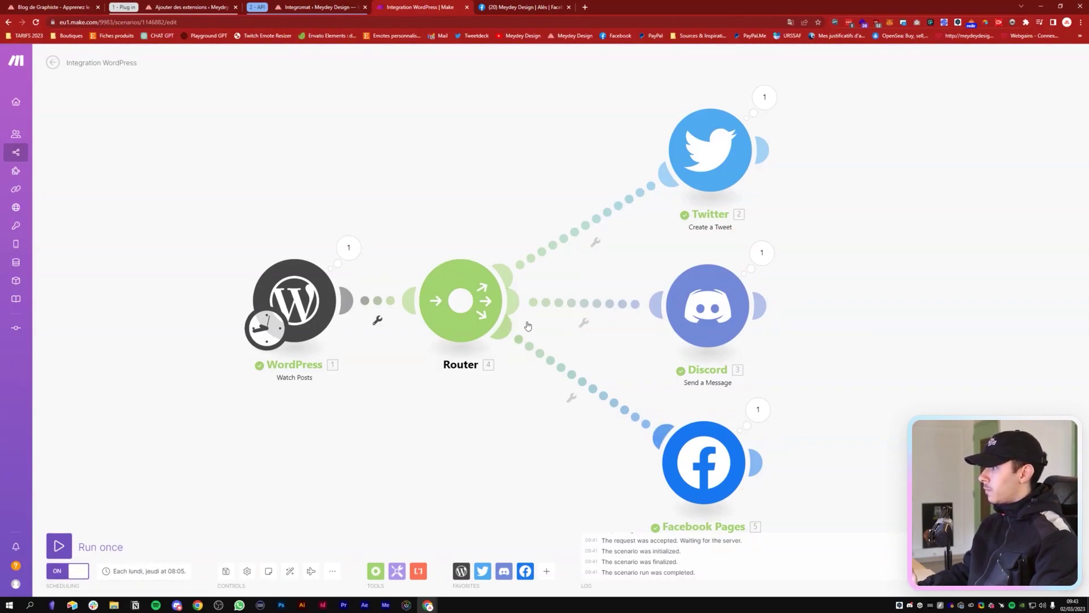
# Rename the scenario as Blog publication réseaux "MON SITE"
pyautogui.click(107, 63)
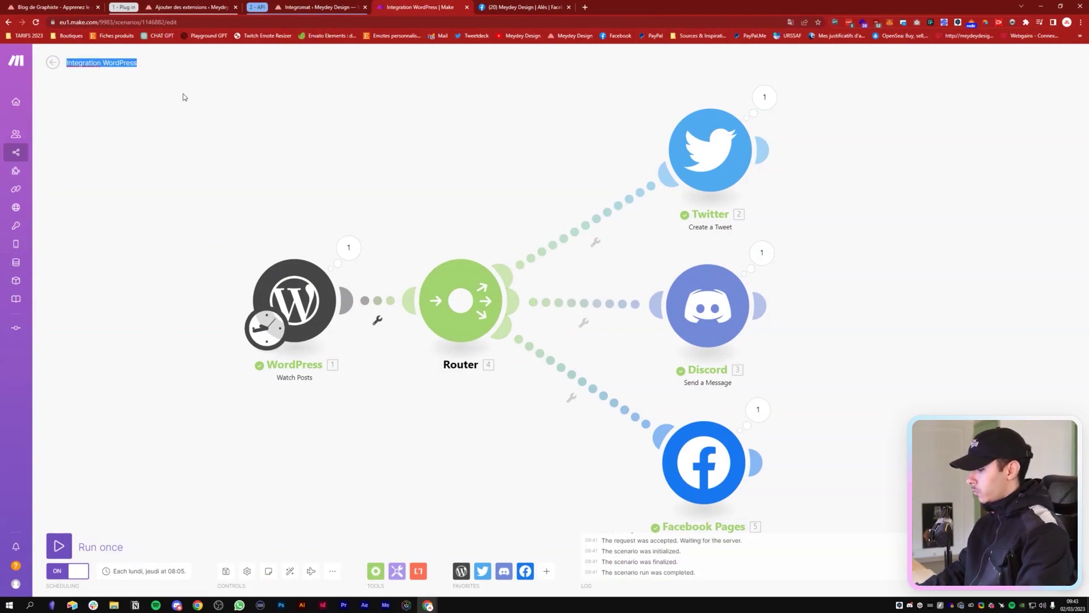
pyautogui.write('Blog p')
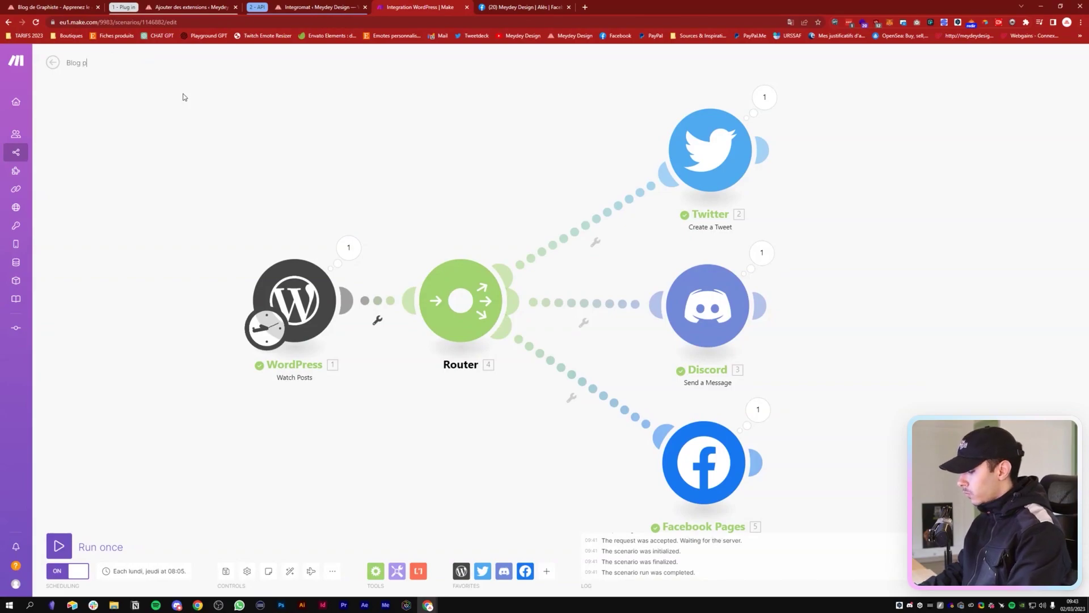
pyautogui.write('ublication réseaux "MON SITE')
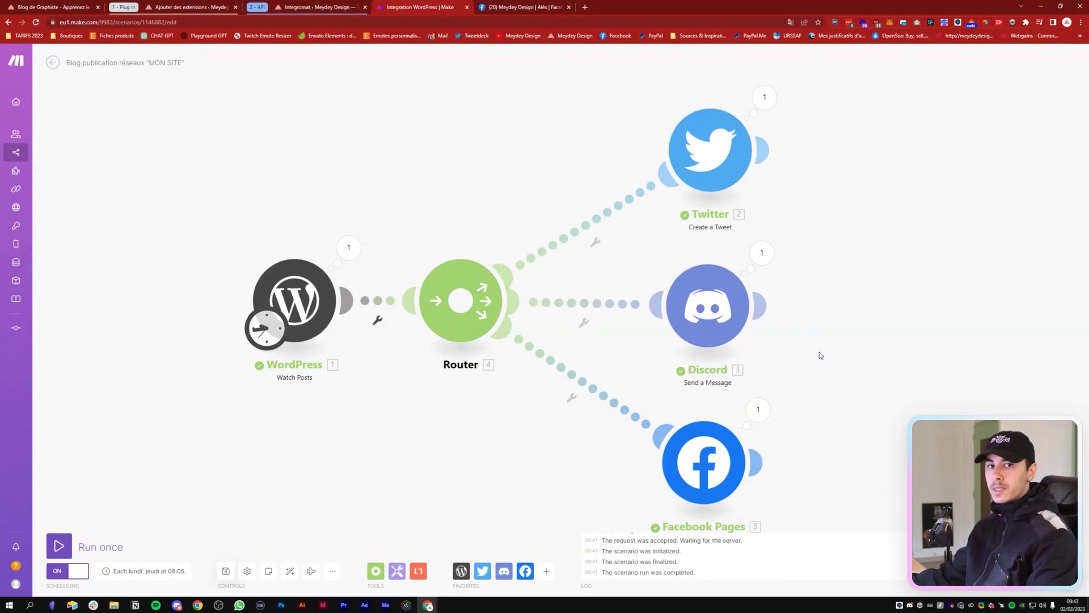
# Reopen the scenario's schedule settings, review the chosen days and time, and close them
pyautogui.click(146, 567)
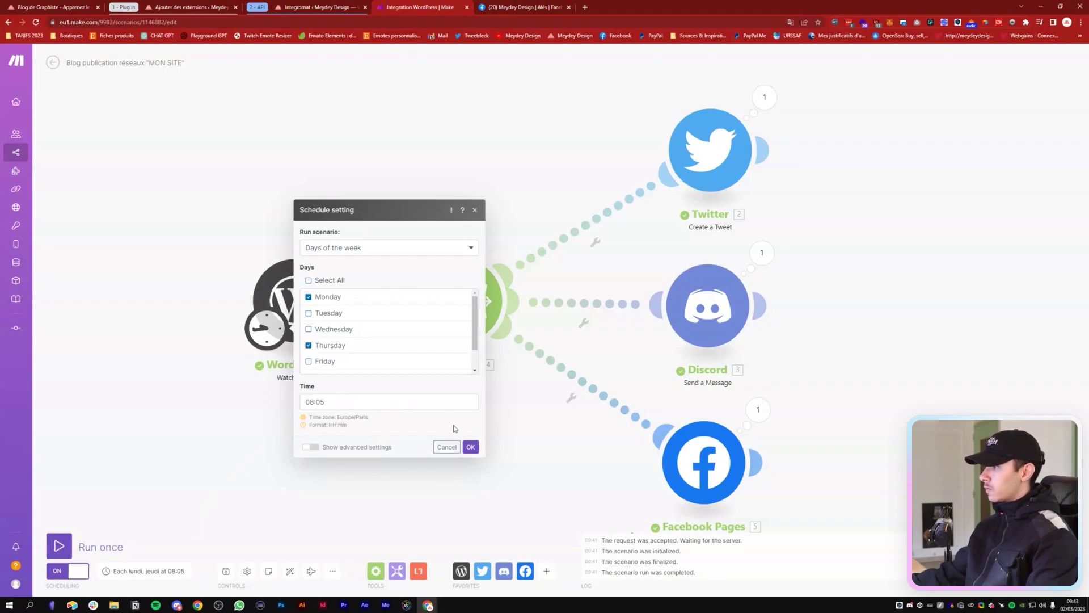
pyautogui.click(470, 446)
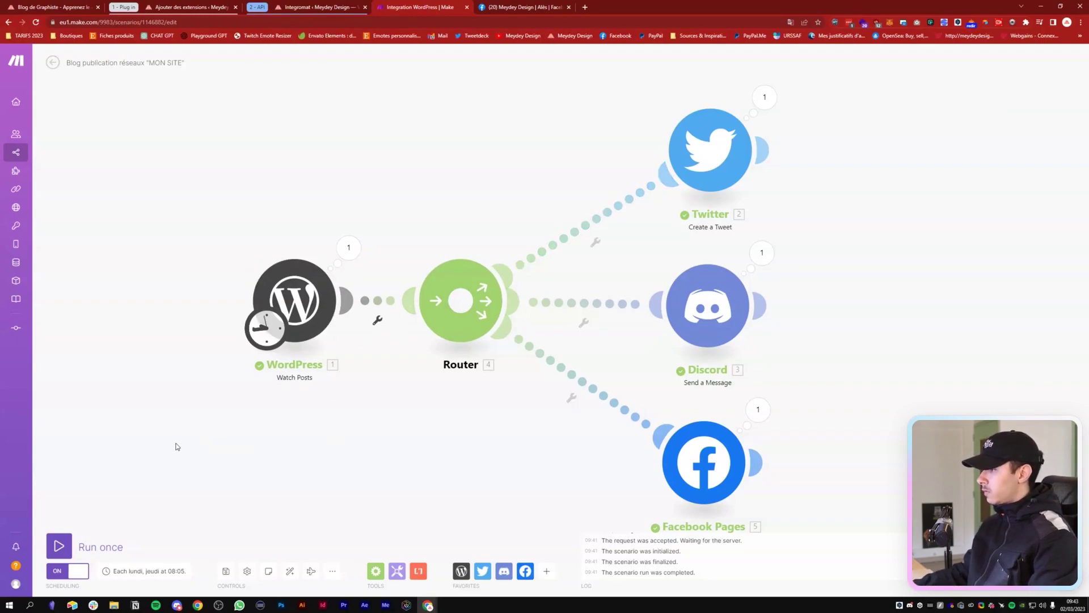
pyautogui.moveTo(319, 464); pyautogui.dragTo(311, 461)
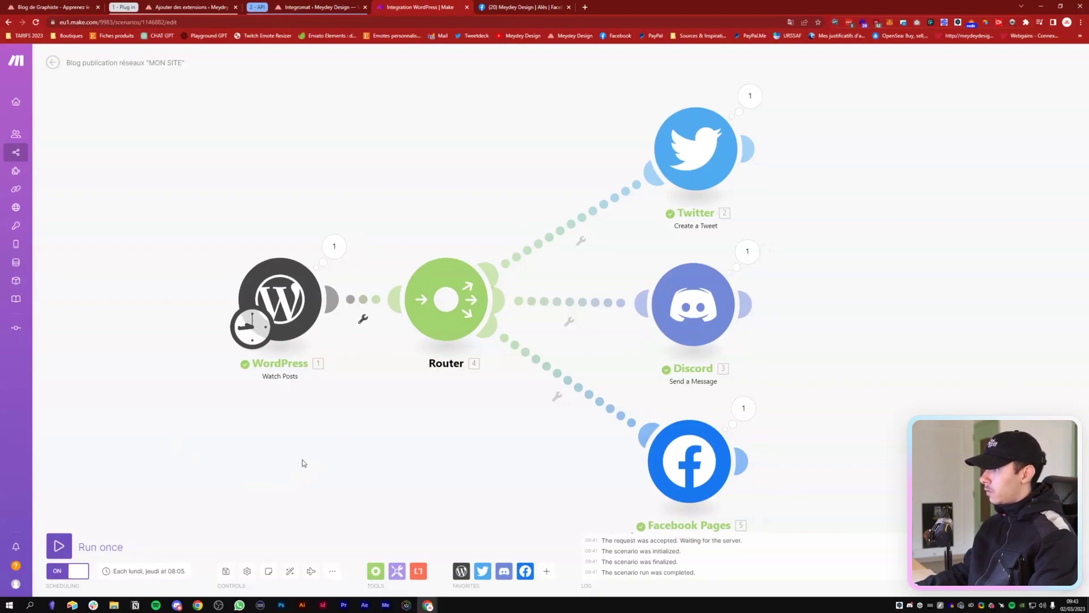